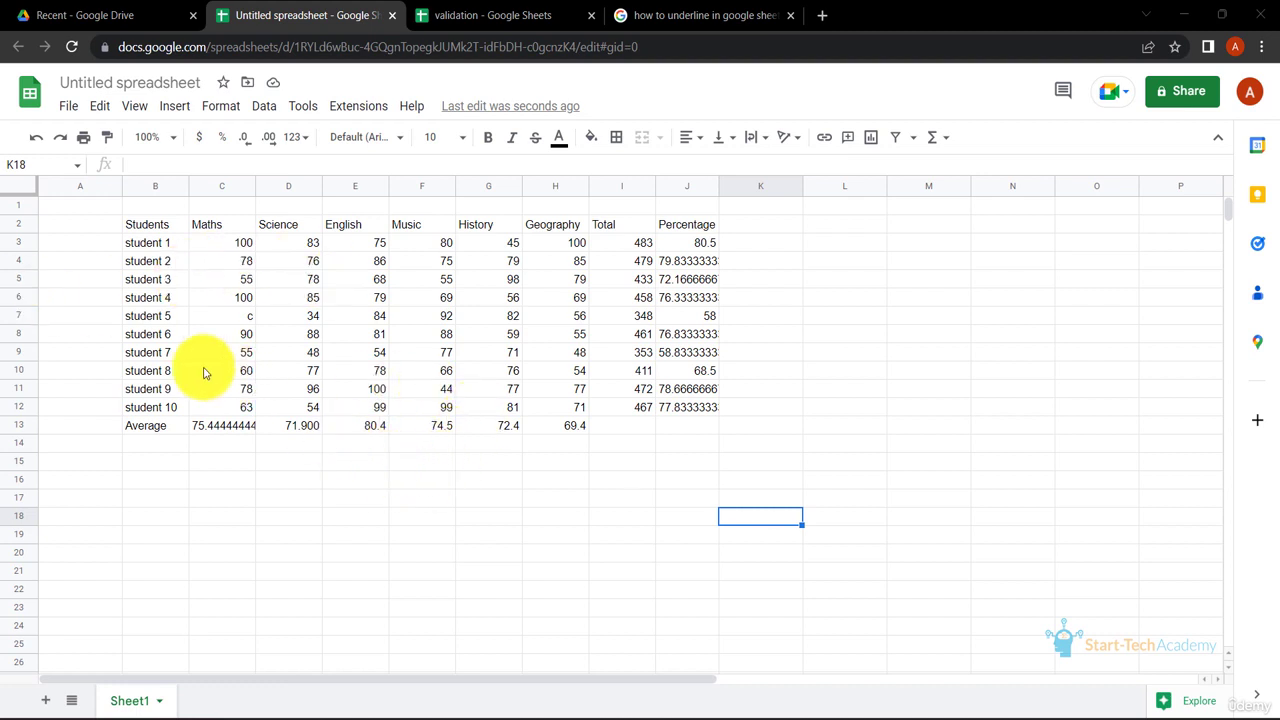
- Make the header row B2:J2, from Students to Percentage, bold
left_click(151, 229)
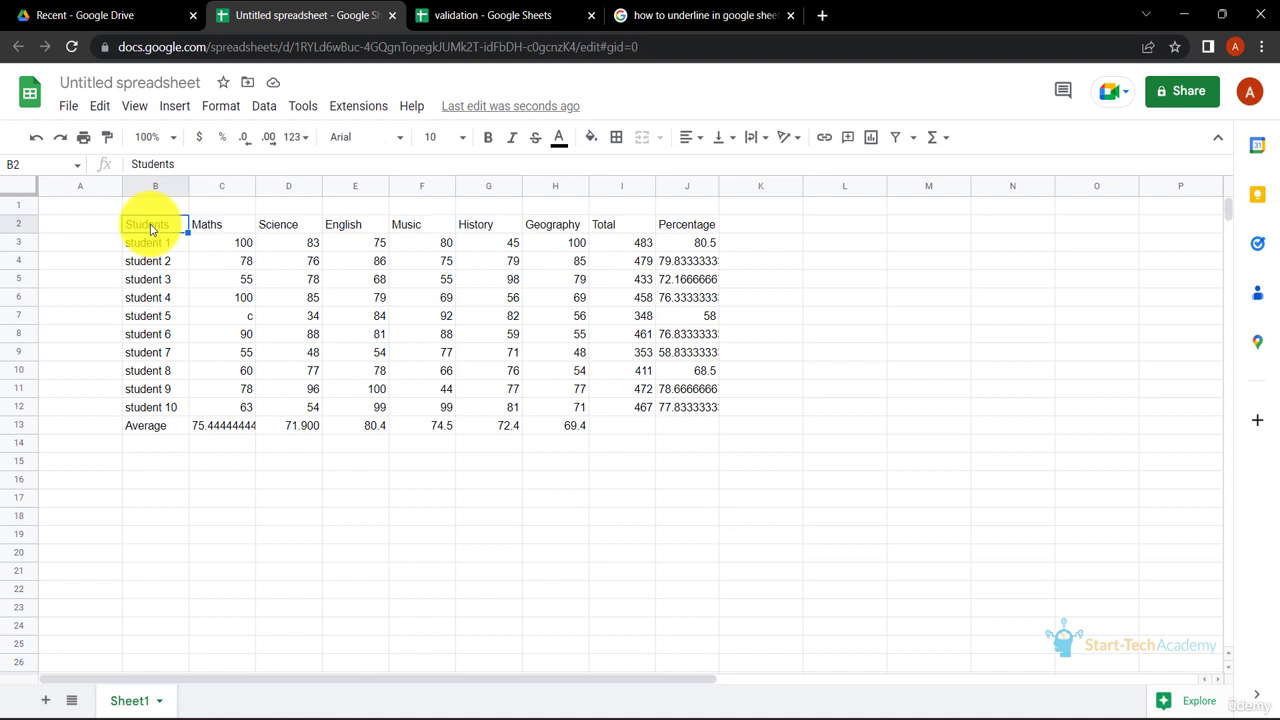
key("shift+Right")
key("shift+Right")
key("shift+Right")
key("shift+Right")
key("shift+Right")
key("shift+Right")
key("shift+Right")
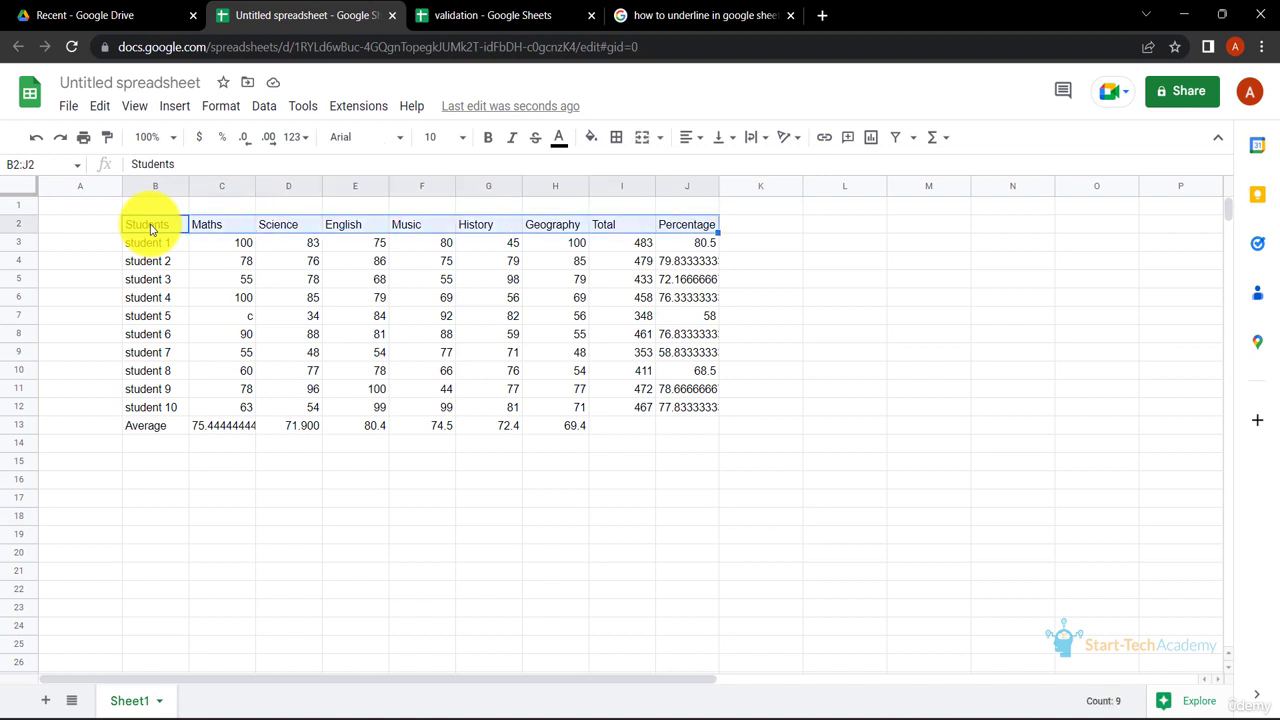
left_click(491, 138)
left_click(292, 556)
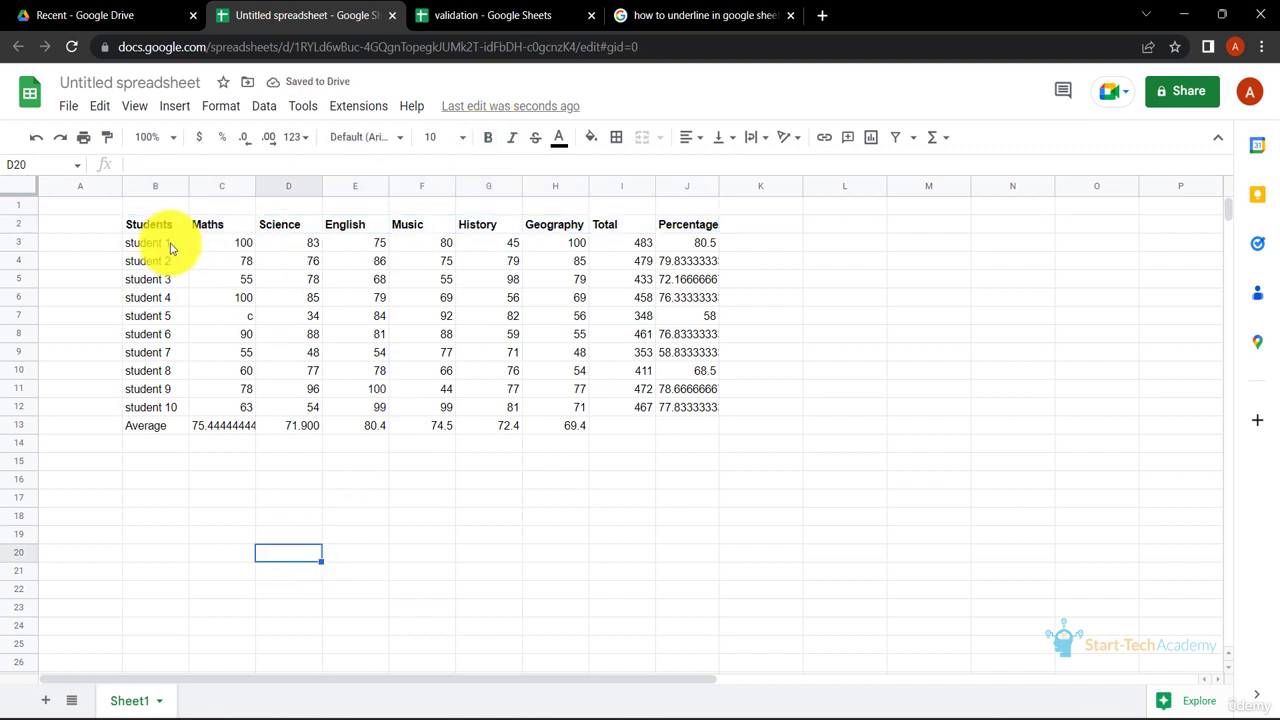
- Italicize the student names in B3:B12
left_click(155, 243)
key("ctrl+shift+Down")
key("shift+Up")
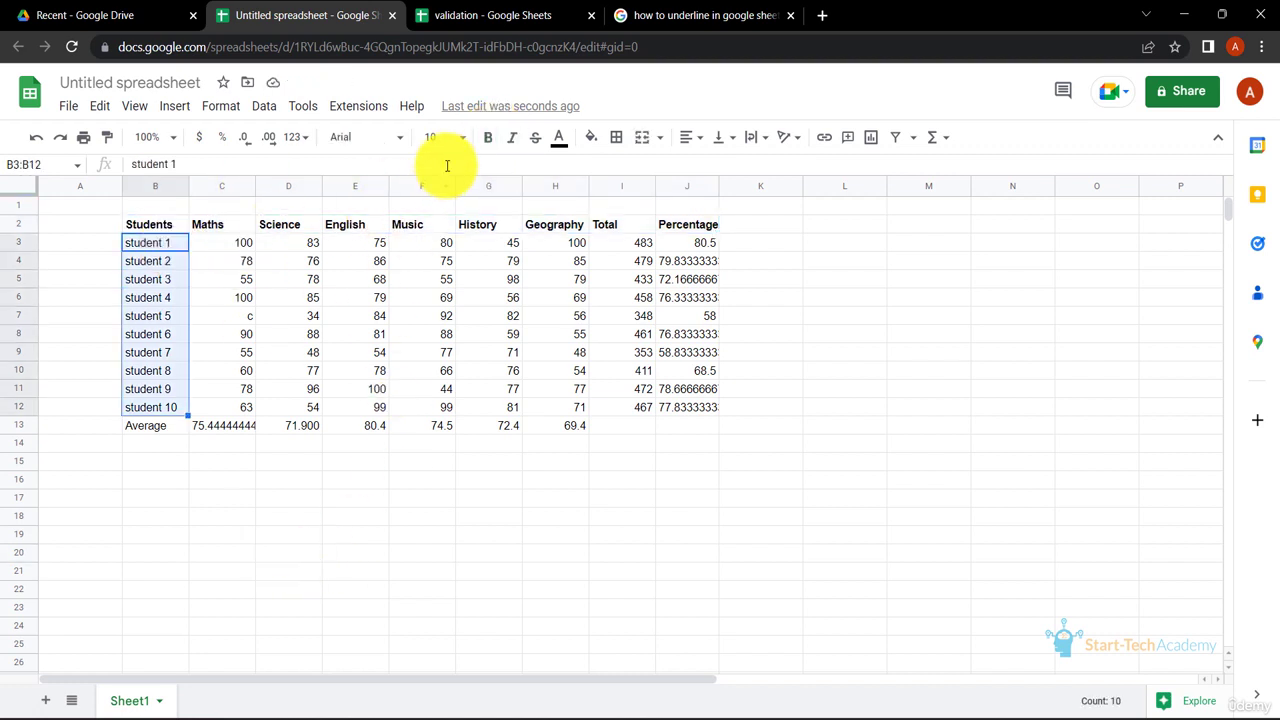
left_click(511, 138)
left_click(288, 497)
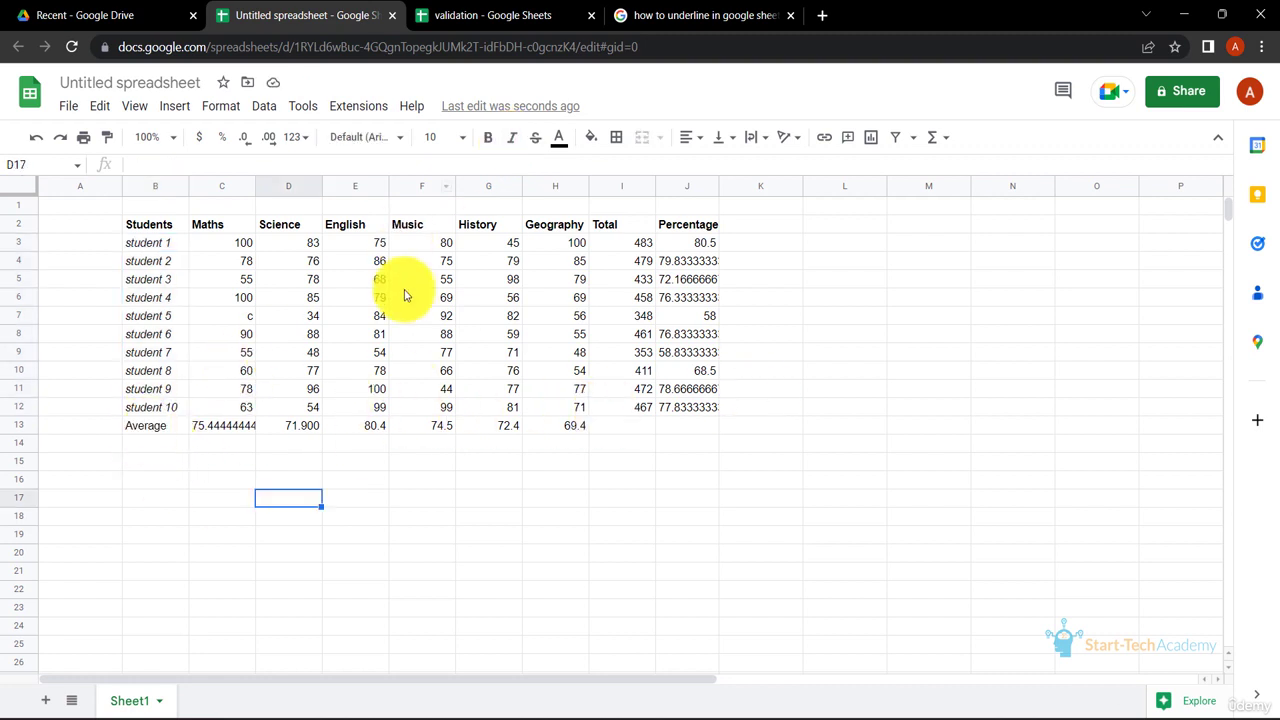
- Copy the formatting of the header row B2:J2 onto the Average row starting at B13 with Paint format
left_click(174, 231)
key("shift+Right")
key("shift+Right")
key("shift+Right")
key("shift+Right")
key("shift+Right")
key("shift+Right")
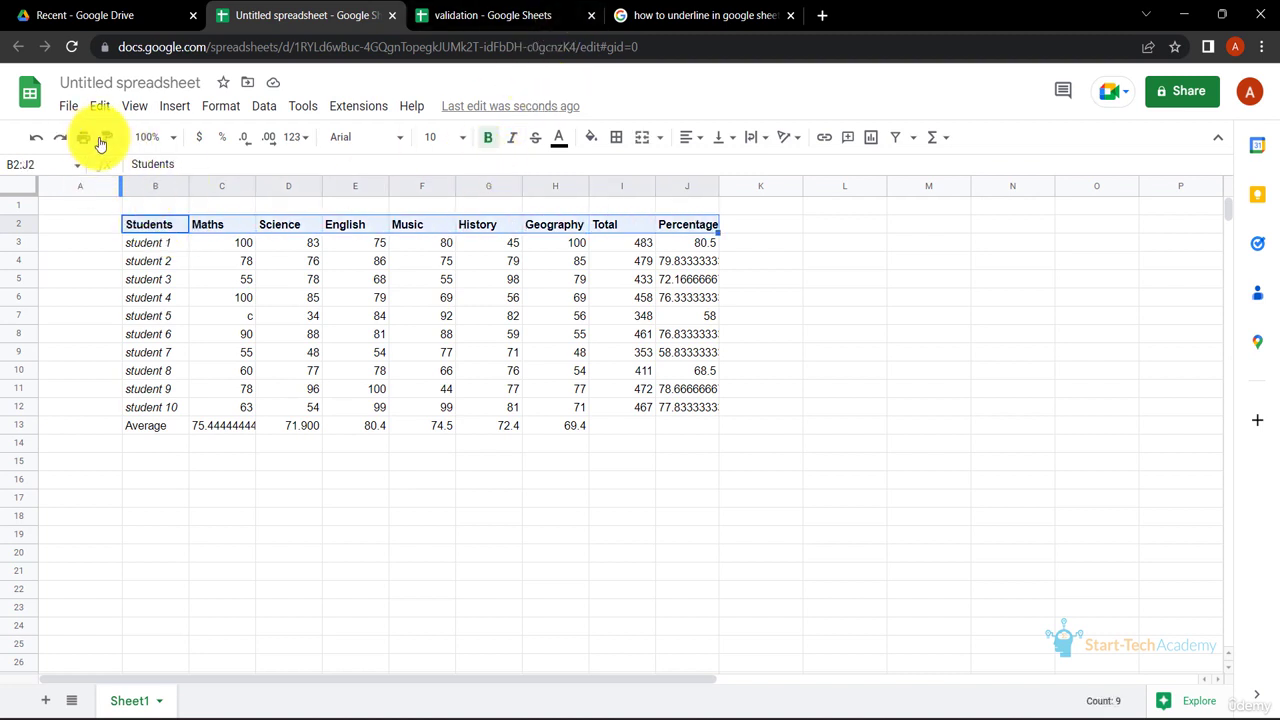
left_click(157, 429)
left_click(385, 538)
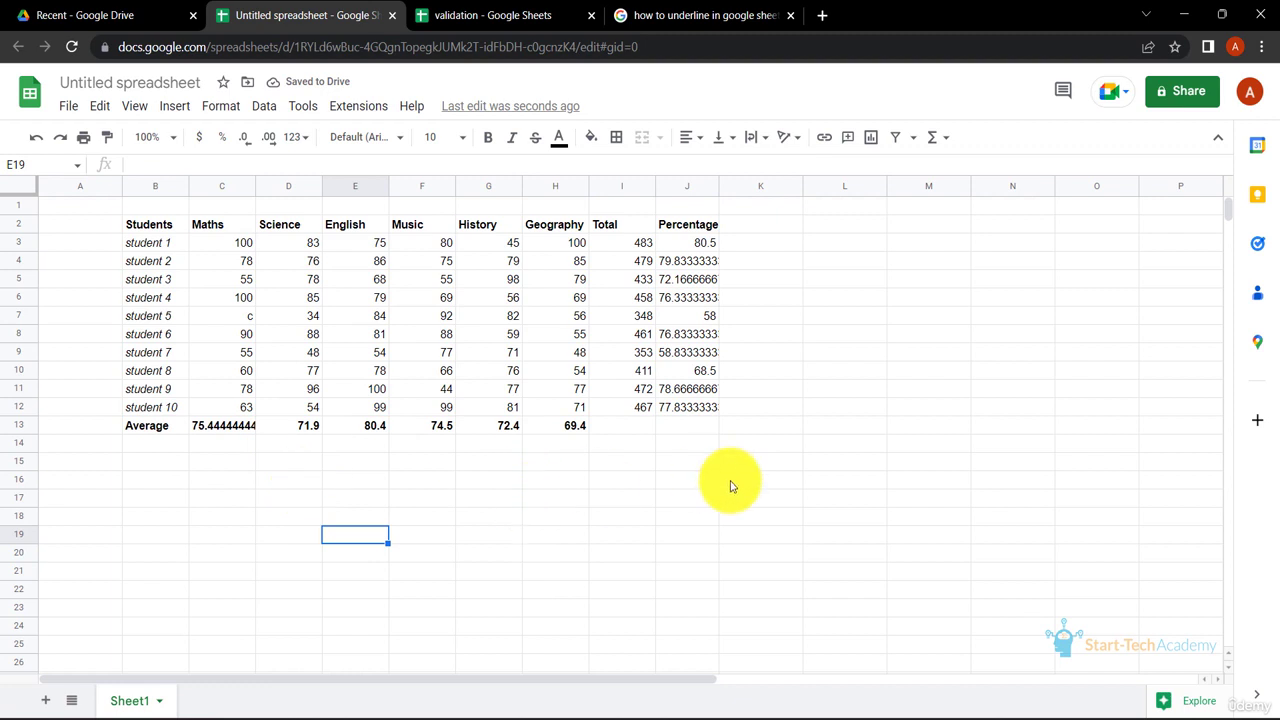
- Underline the Total and Percentage headings in I2:J2
left_click_drag(610, 228, 675, 235)
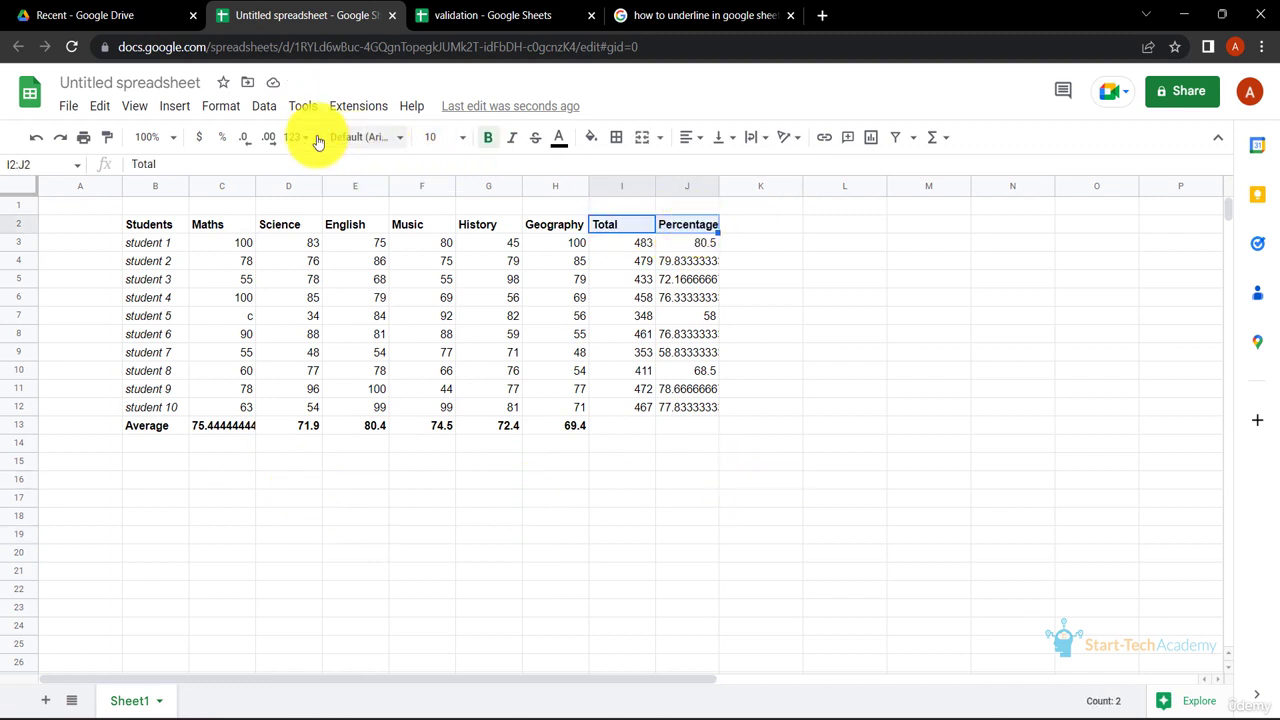
left_click(221, 106)
mouse_move(360, 212)
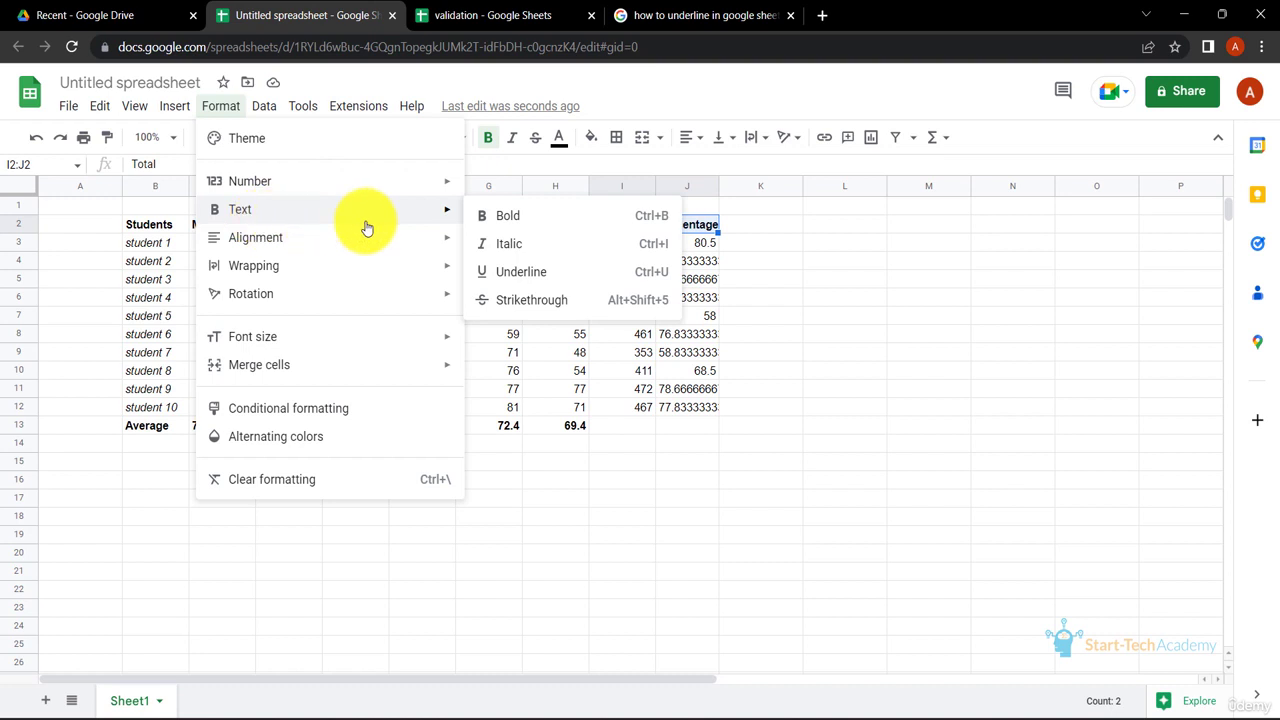
left_click(513, 272)
left_click(768, 463)
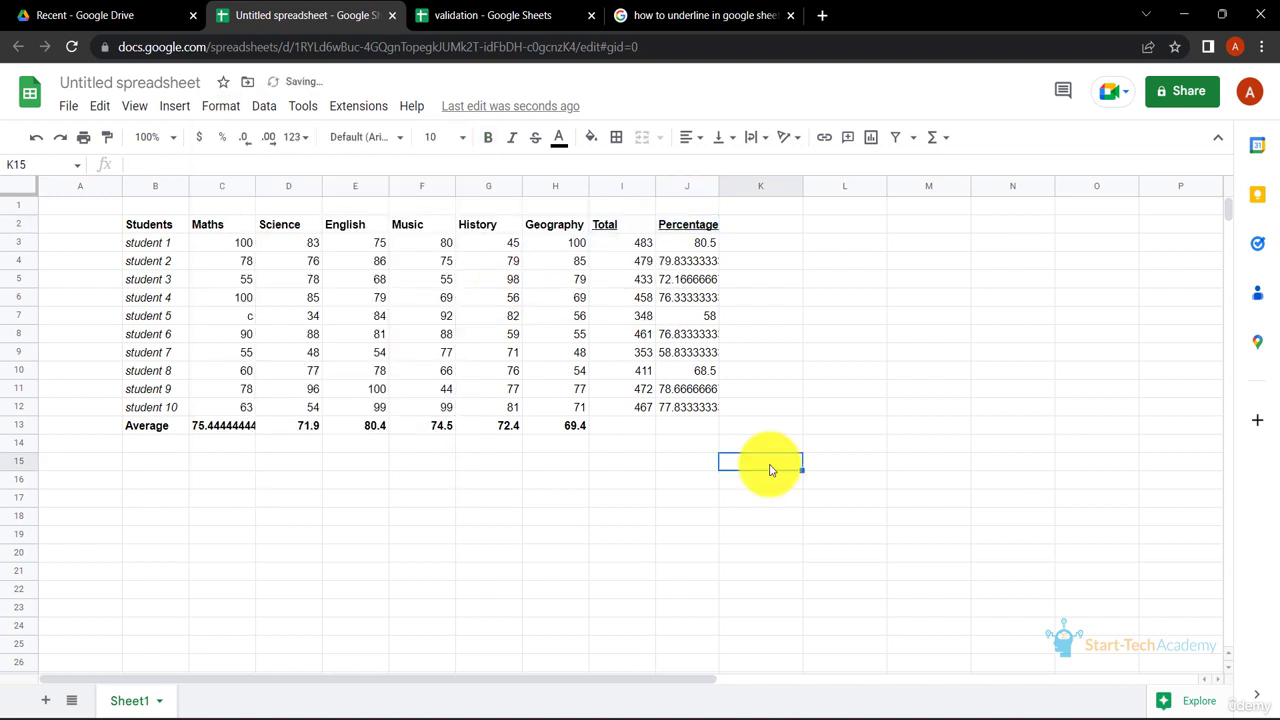
- Change the font of the whole table B2:J13 to Lexend
left_click(153, 230)
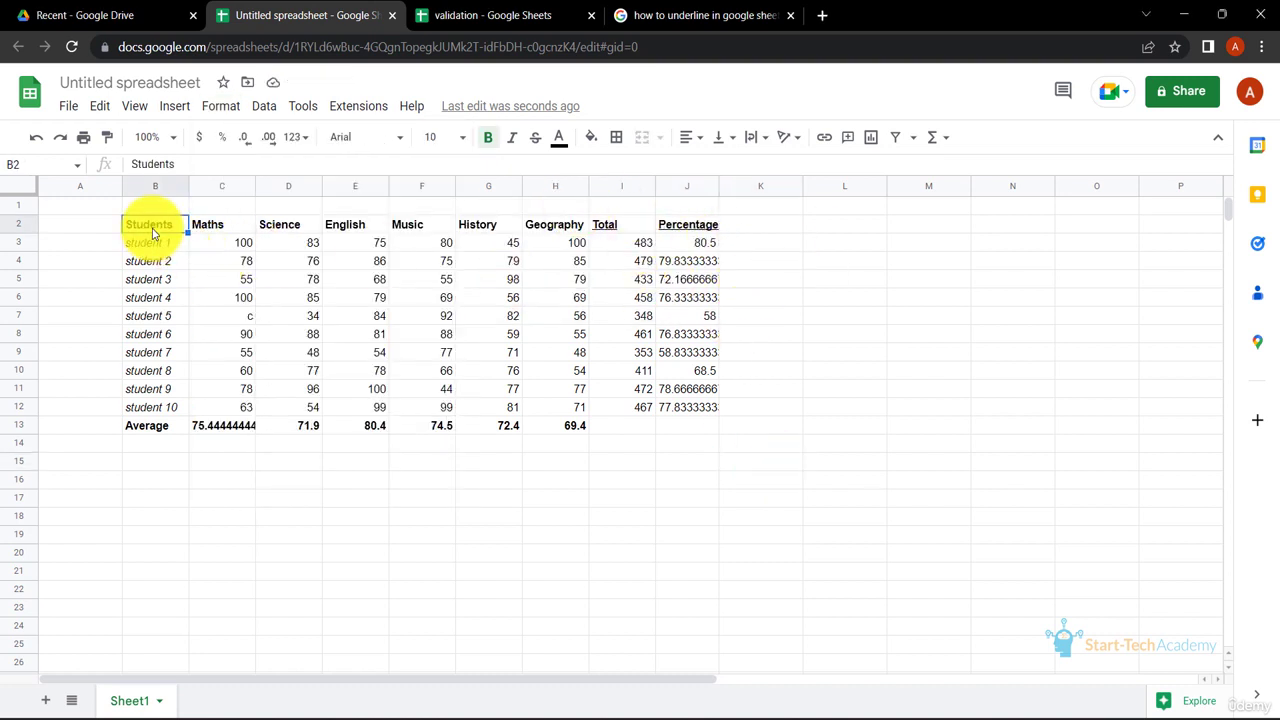
key("ctrl+a")
left_click(404, 137)
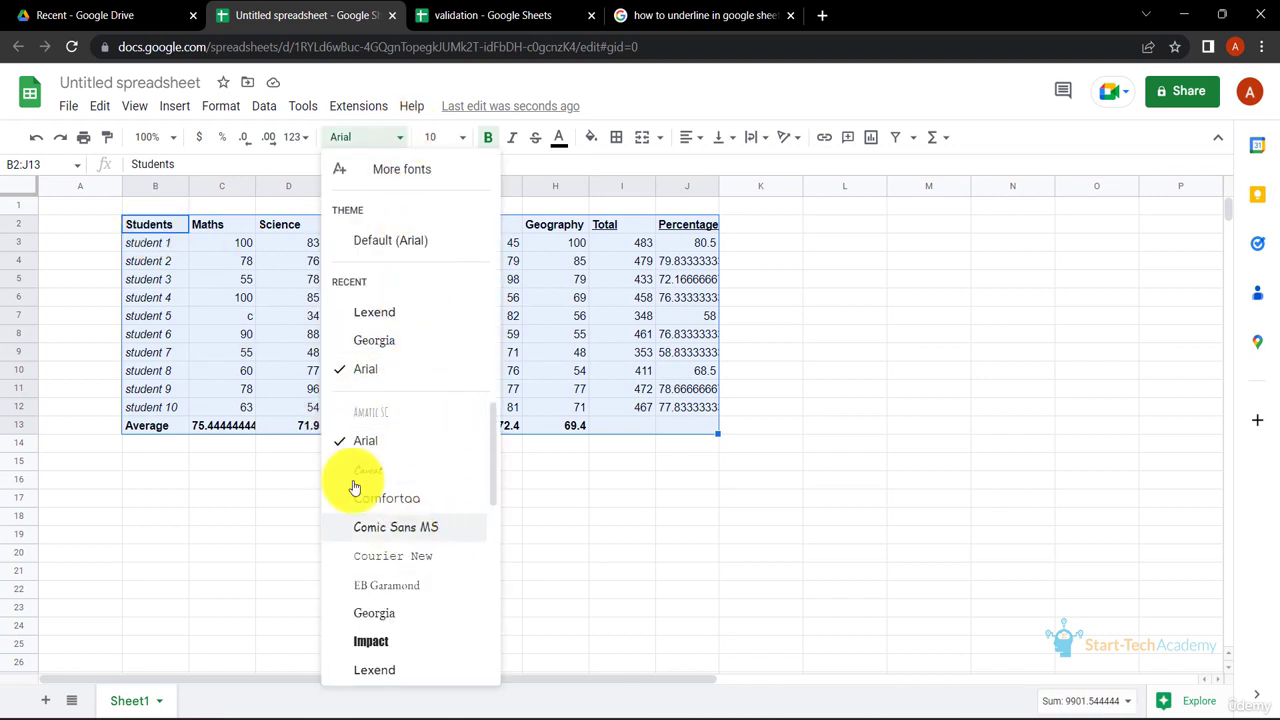
scroll(434, 571, "down", 2)
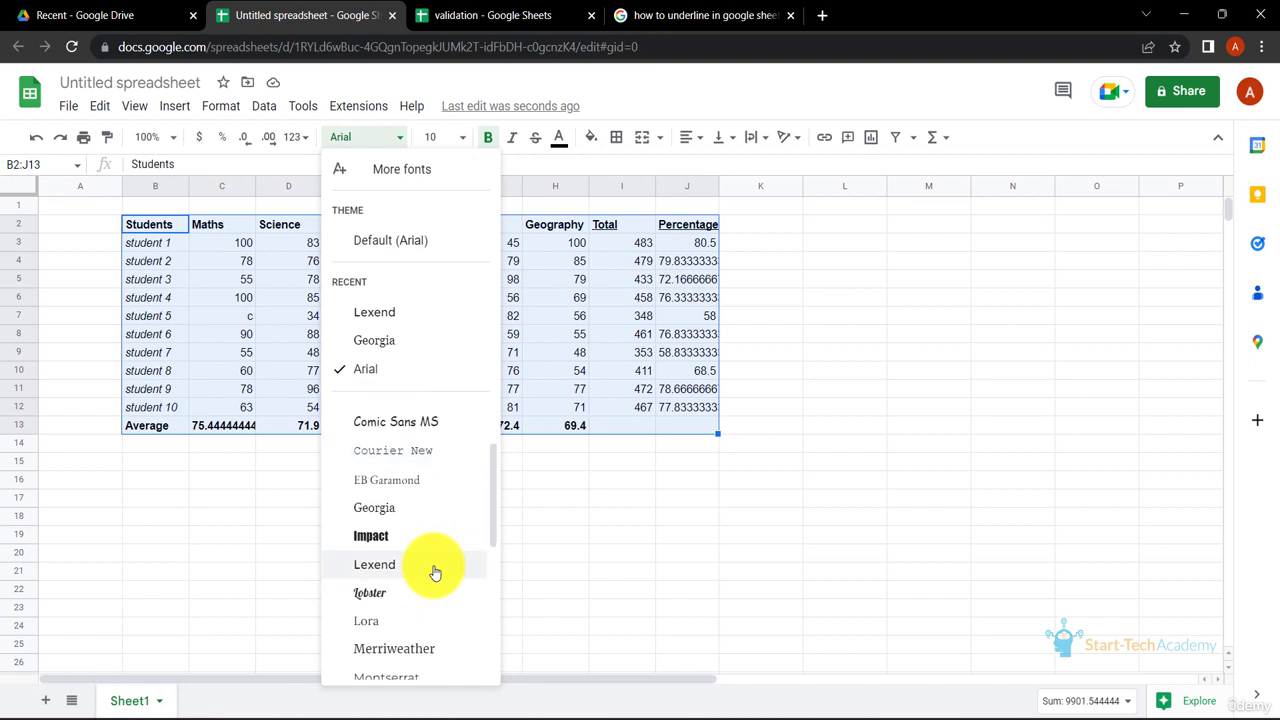
left_click(434, 570)
left_click(578, 500)
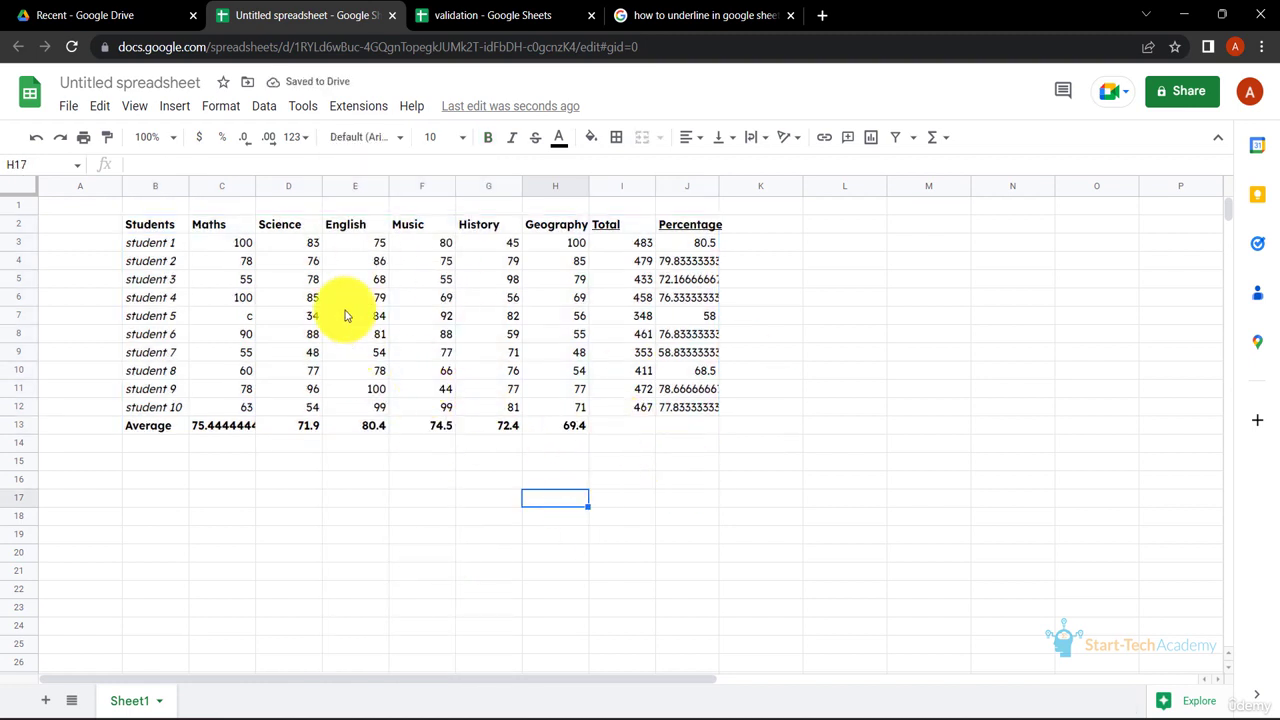
- Set the font size of the header row B2:J2 to 12
left_click(161, 226)
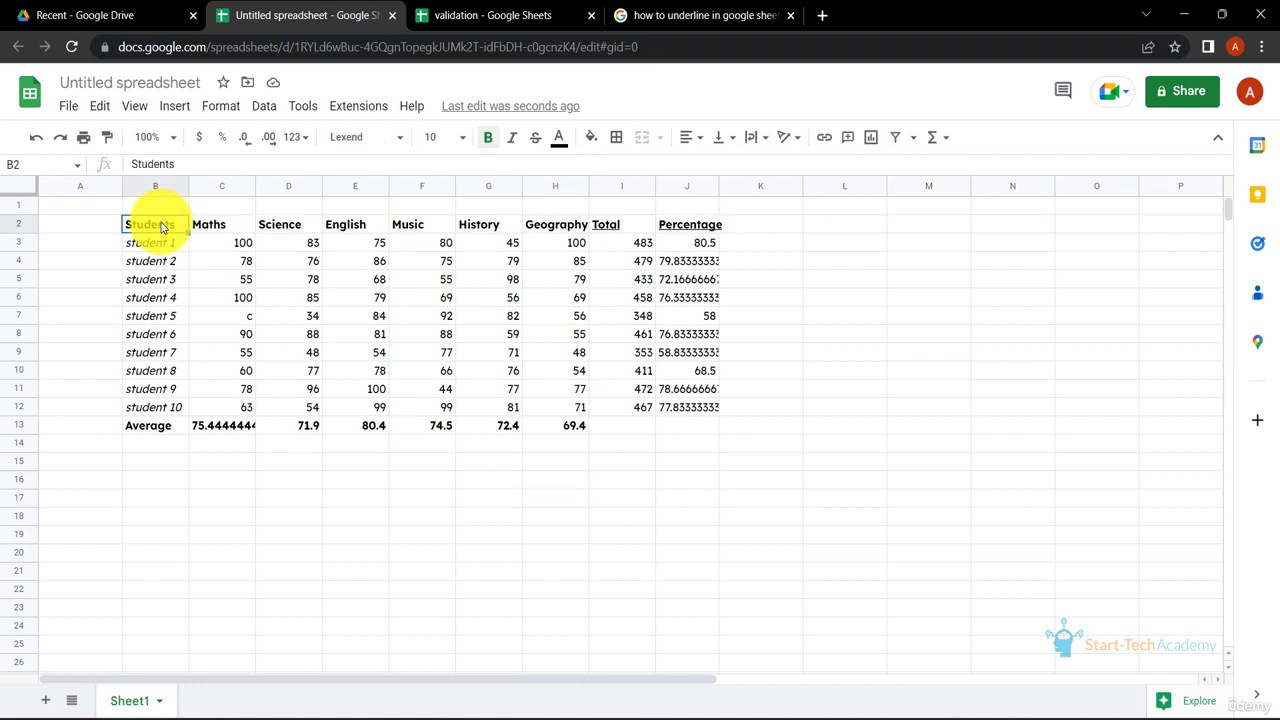
key("ctrl+shift+Right")
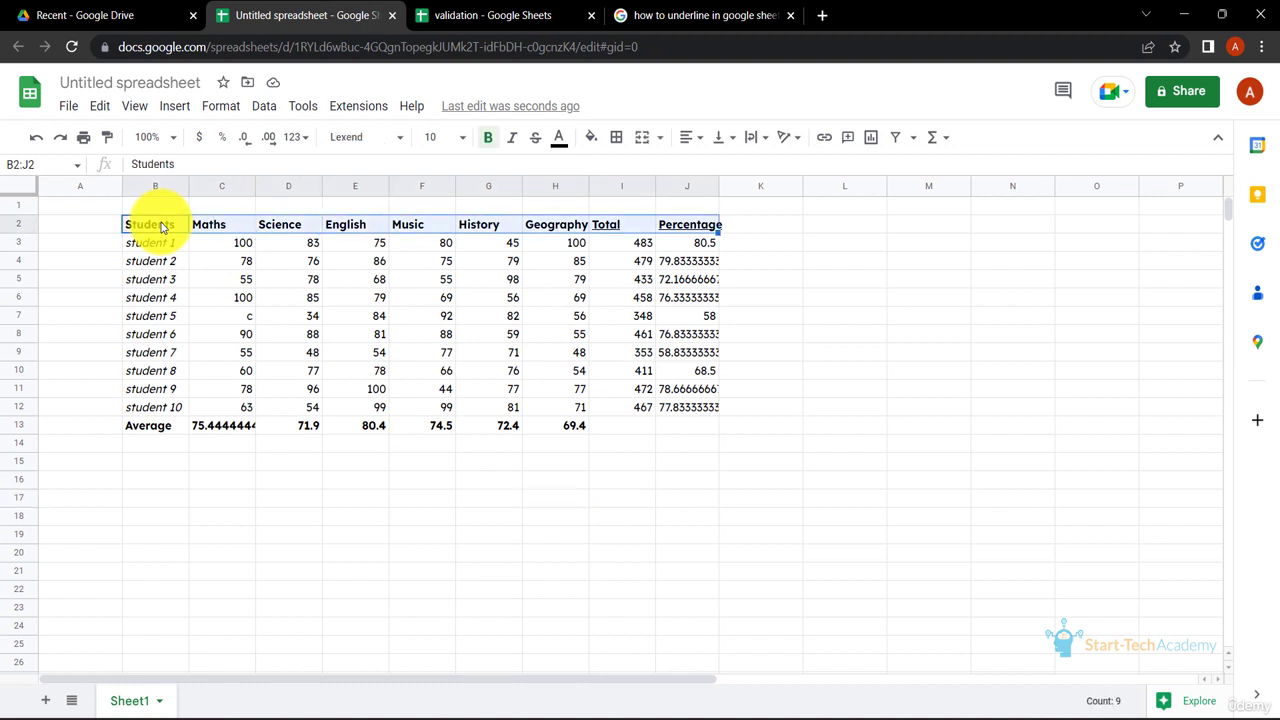
left_click(463, 149)
left_click(425, 332)
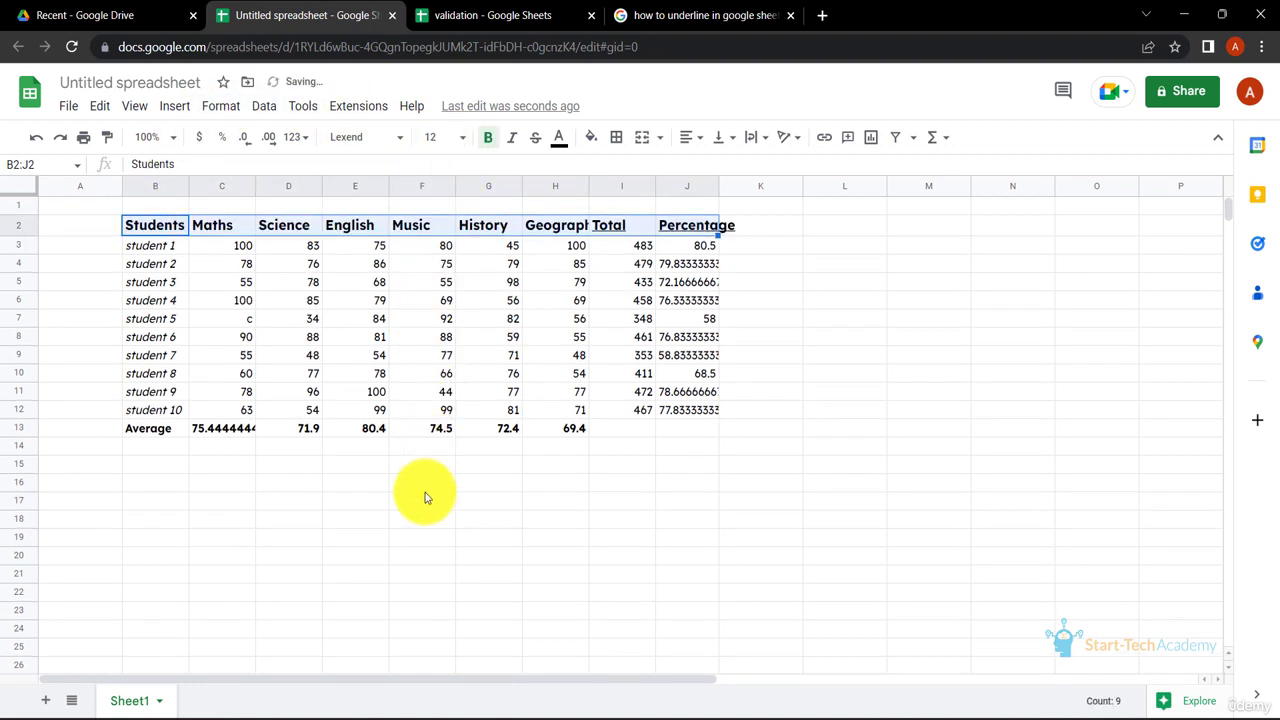
left_click(423, 485)
- Apply dotted borders to all cells of the table B2:J13
left_click(168, 230)
key("ctrl+a")
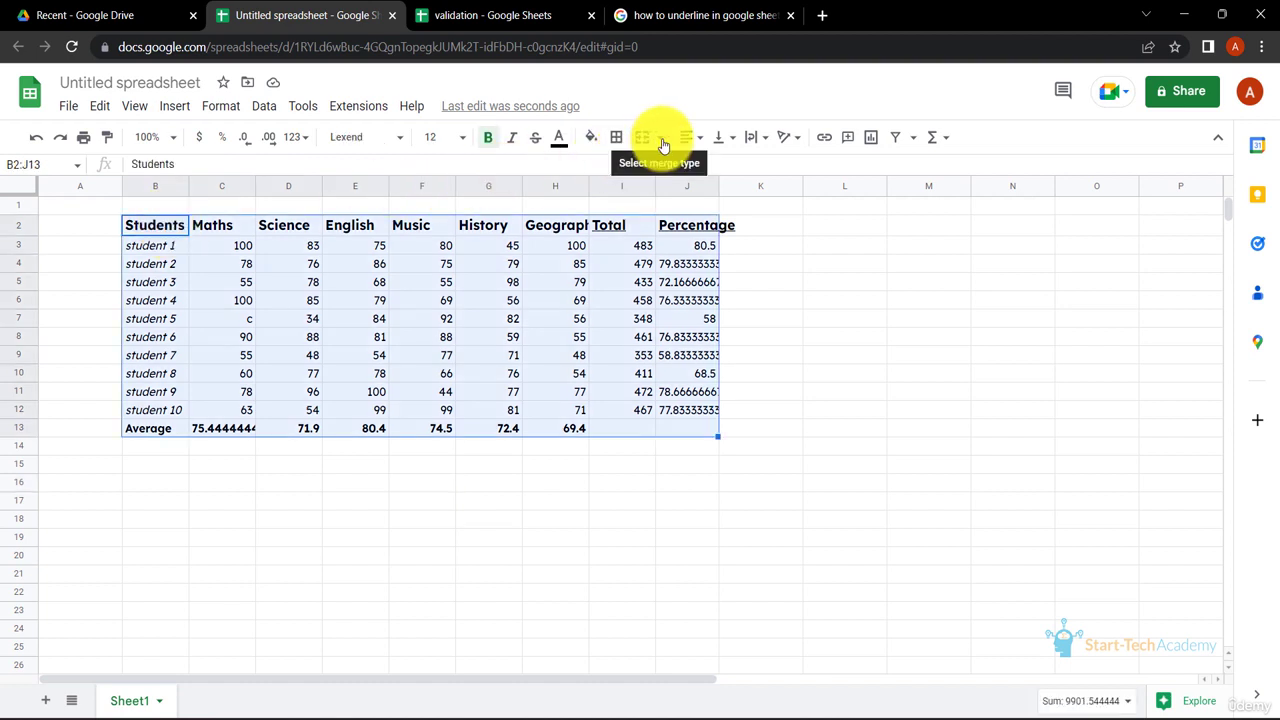
left_click(615, 140)
left_click(745, 196)
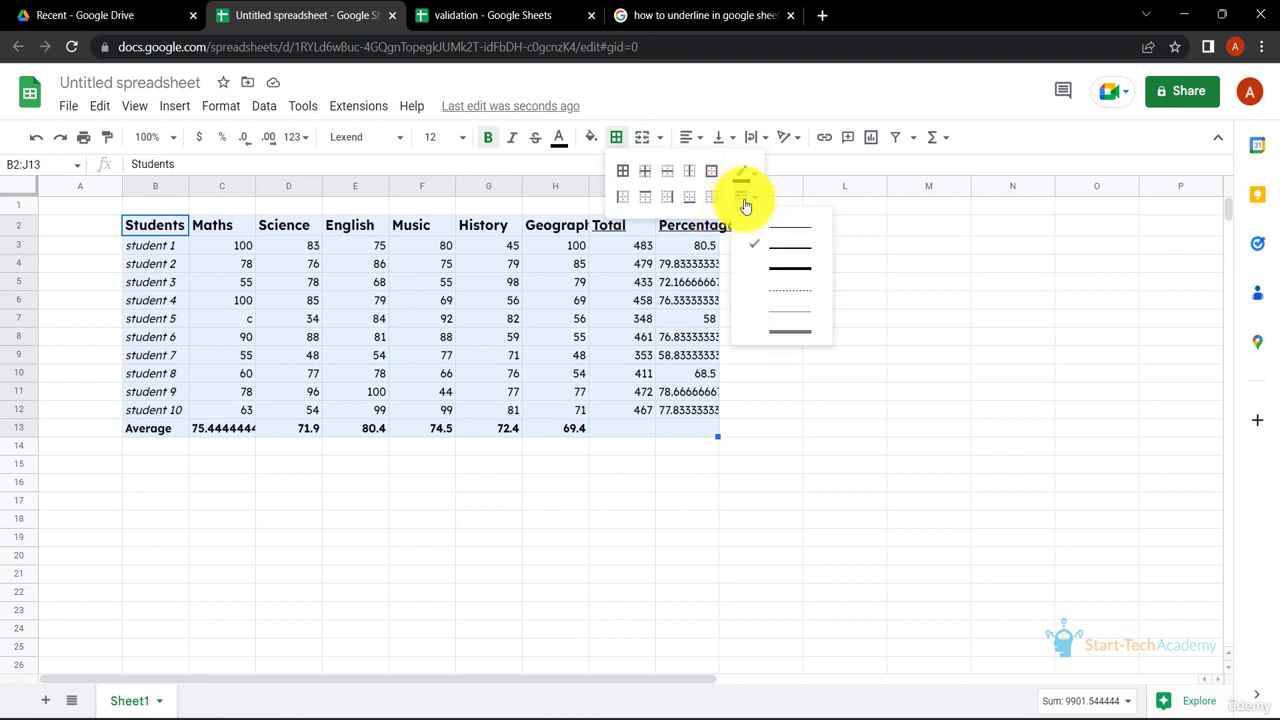
left_click(803, 313)
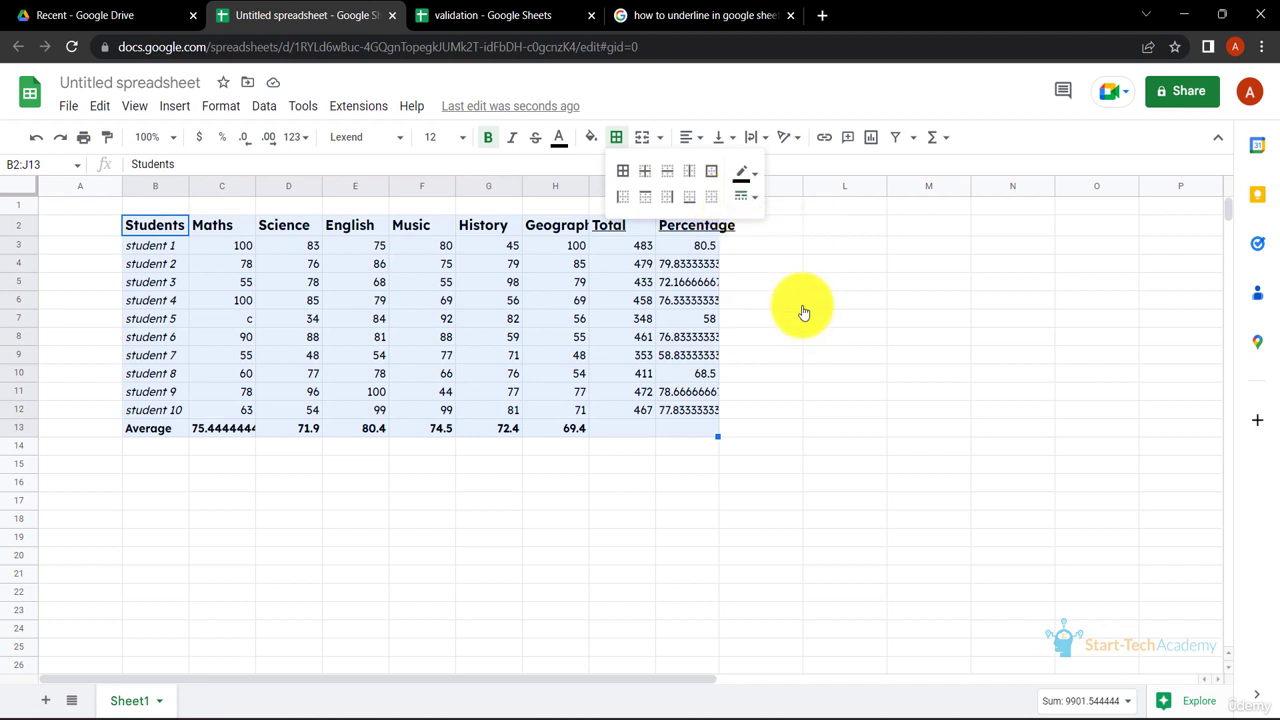
left_click(629, 175)
left_click(621, 446)
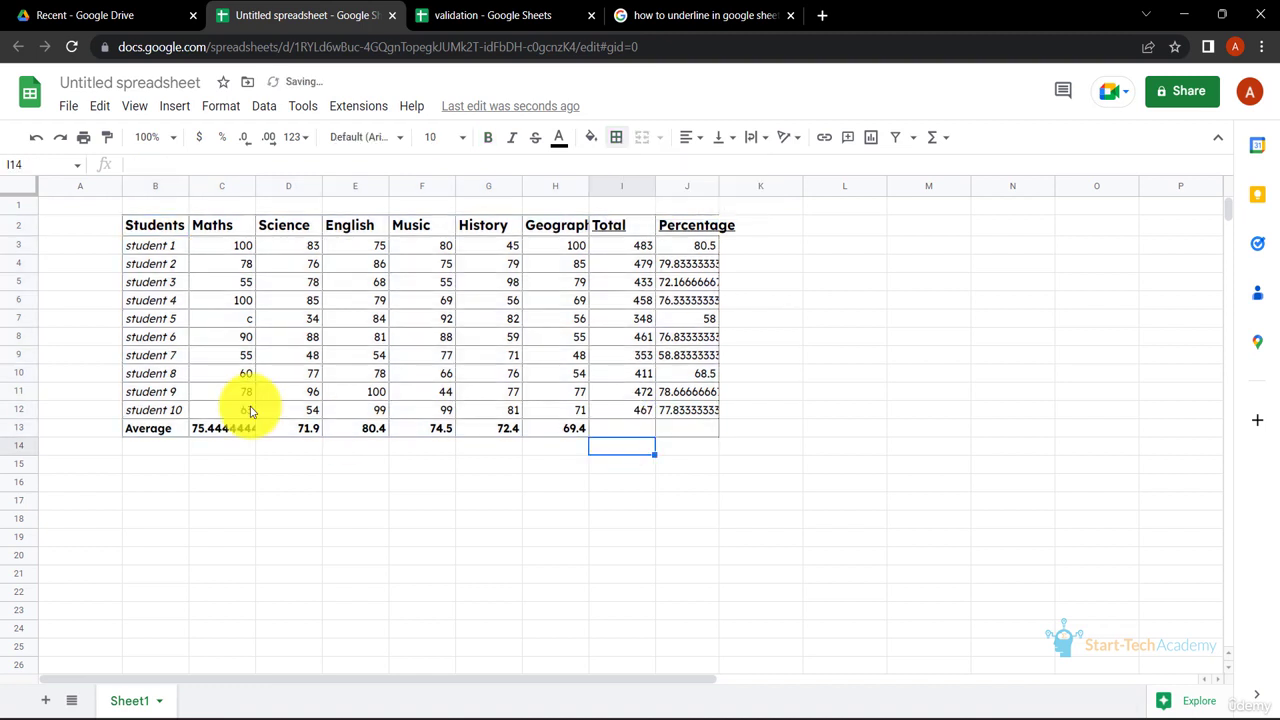
- Put a thin solid outer border around the table B2:J13
left_click(157, 226)
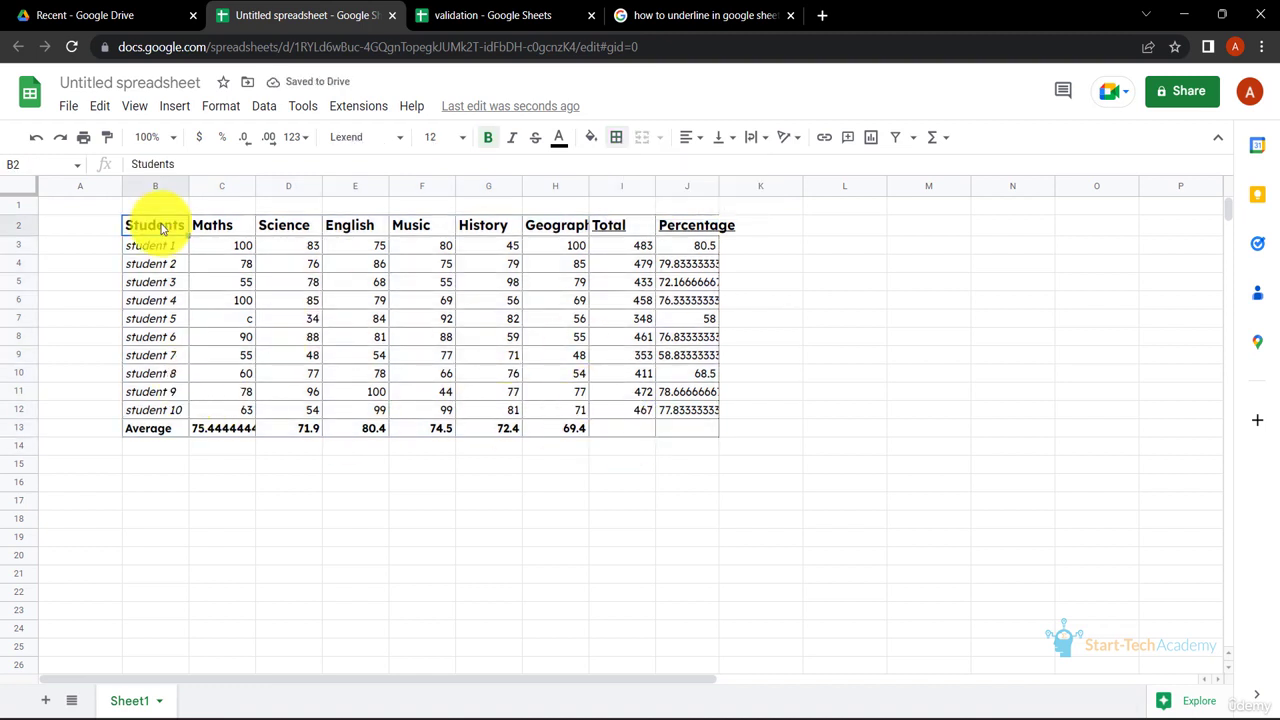
key("ctrl+a")
left_click(624, 145)
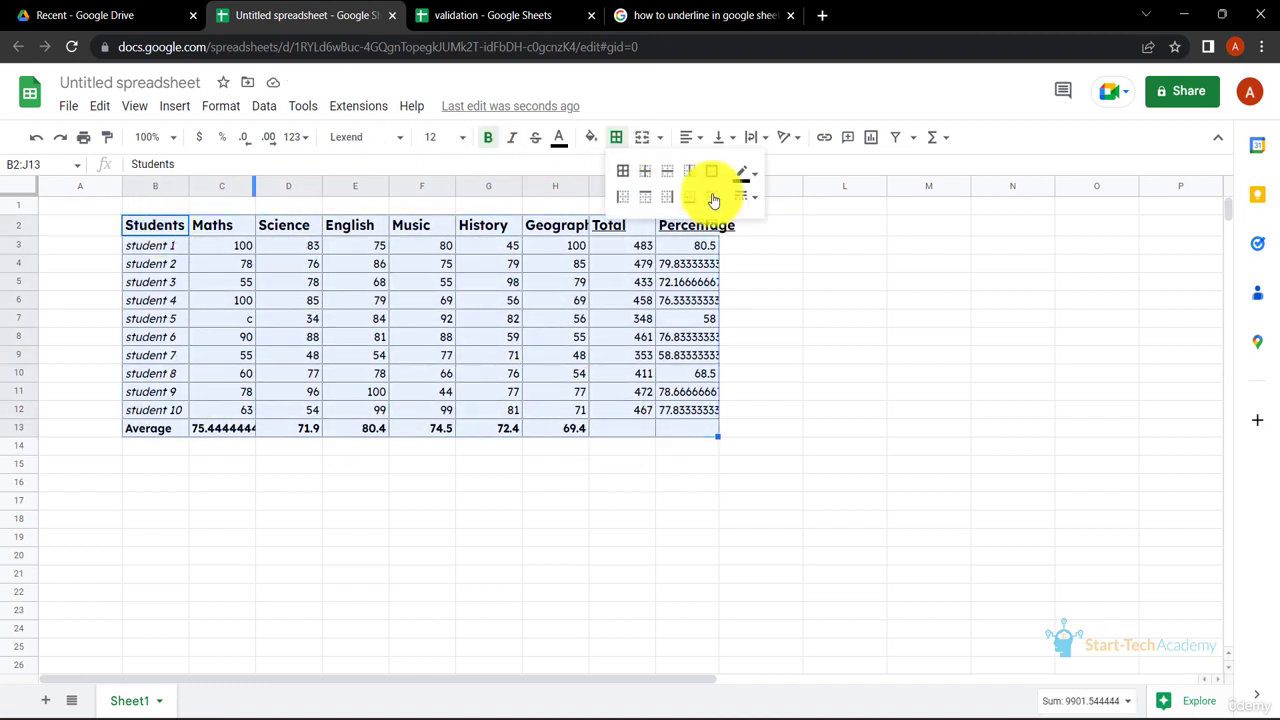
left_click(741, 196)
left_click(791, 238)
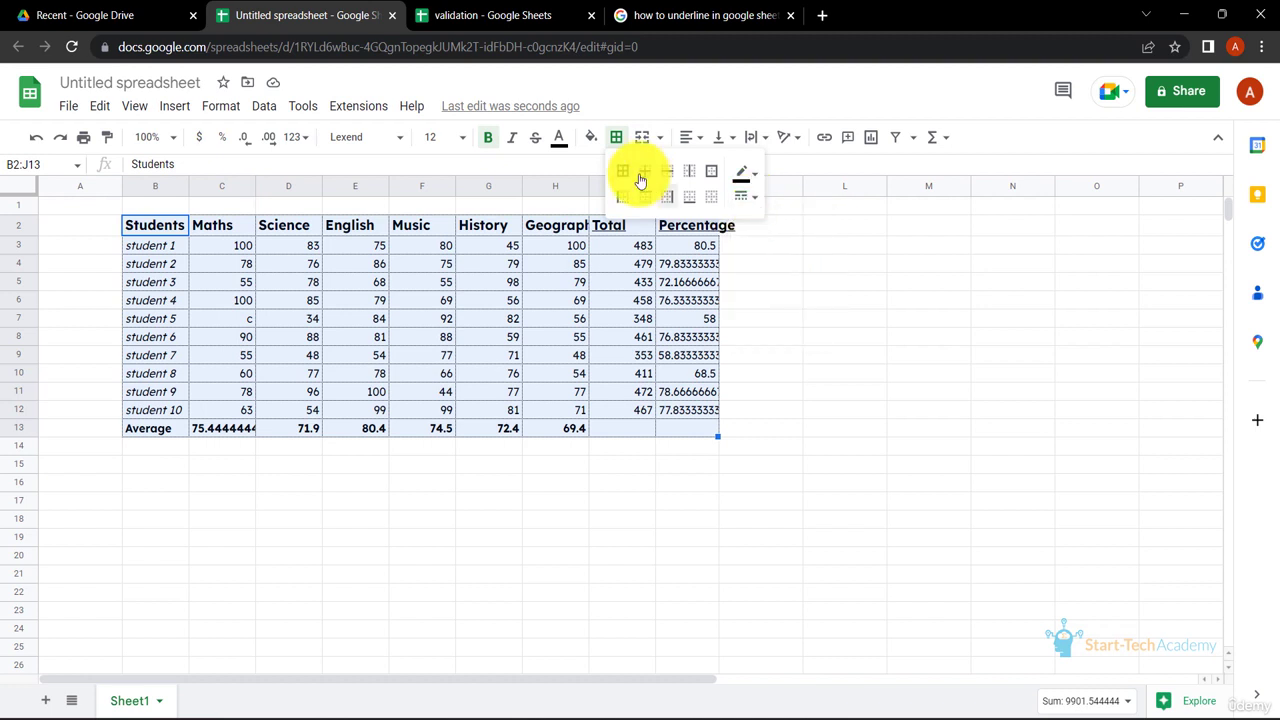
left_click(711, 172)
left_click(844, 337)
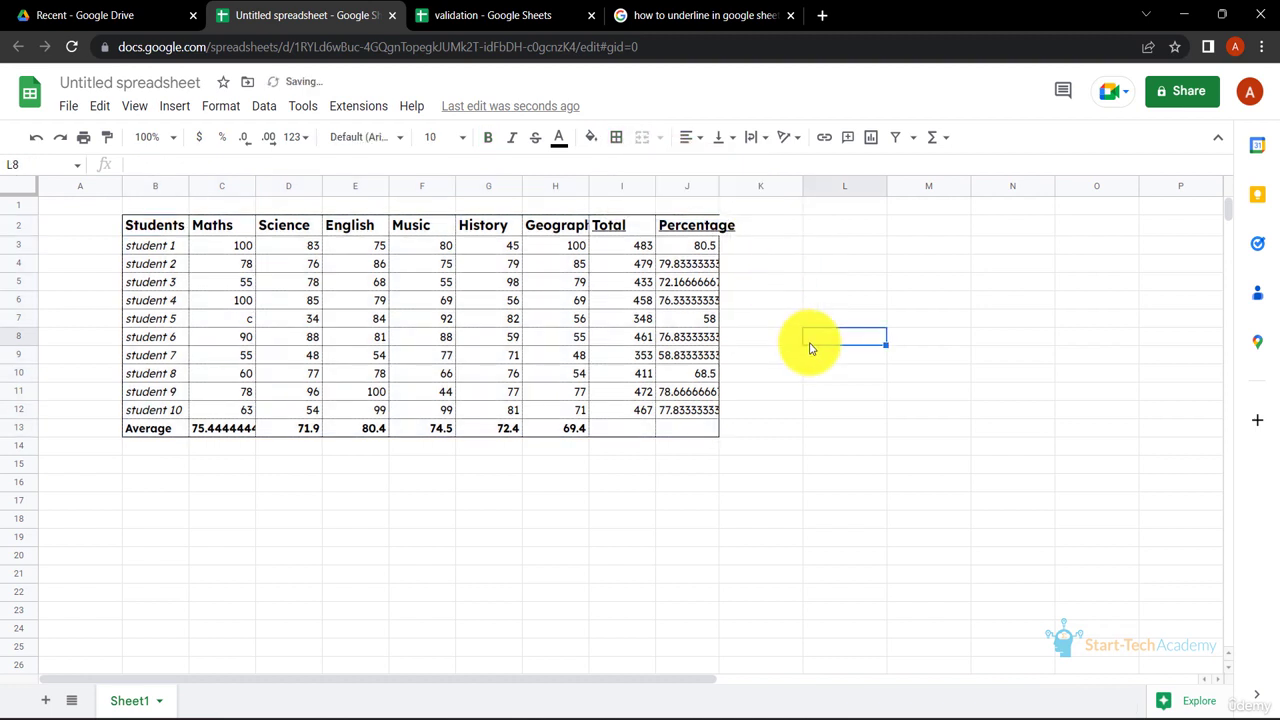
- Give the table B2:J13 a thick solid outer border
left_click(141, 232)
key("ctrl+a")
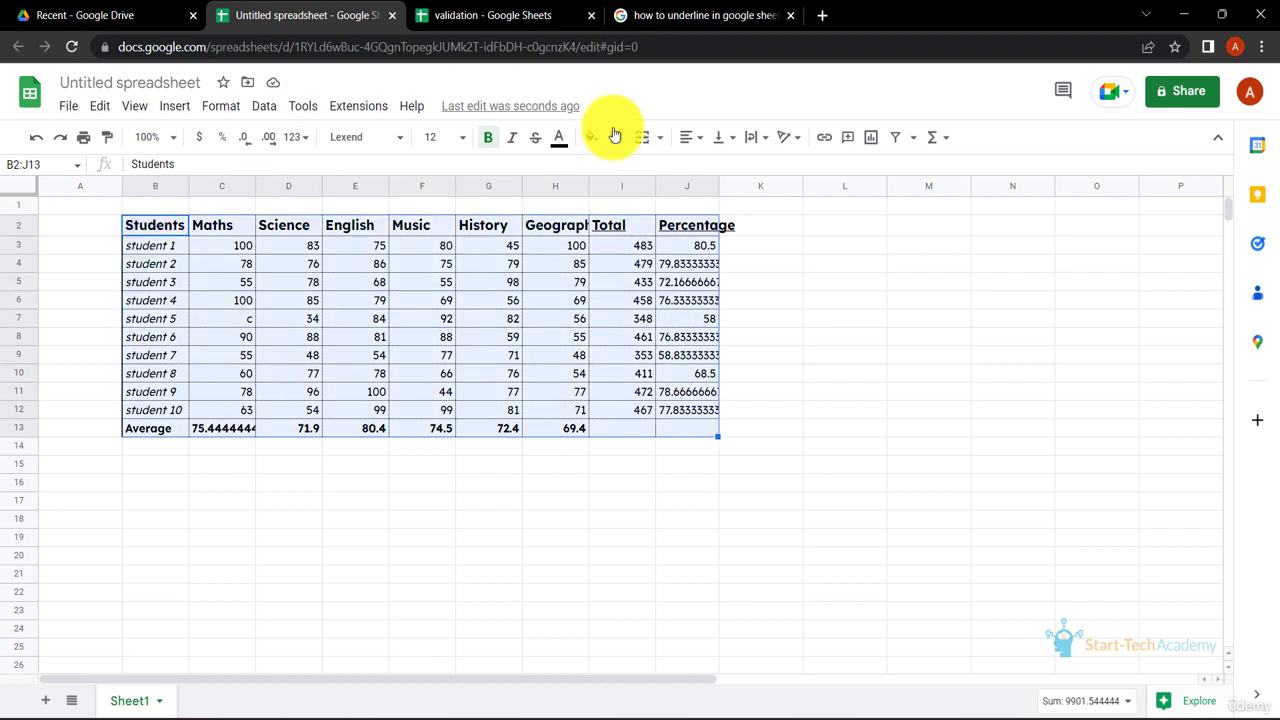
left_click(616, 137)
left_click(755, 205)
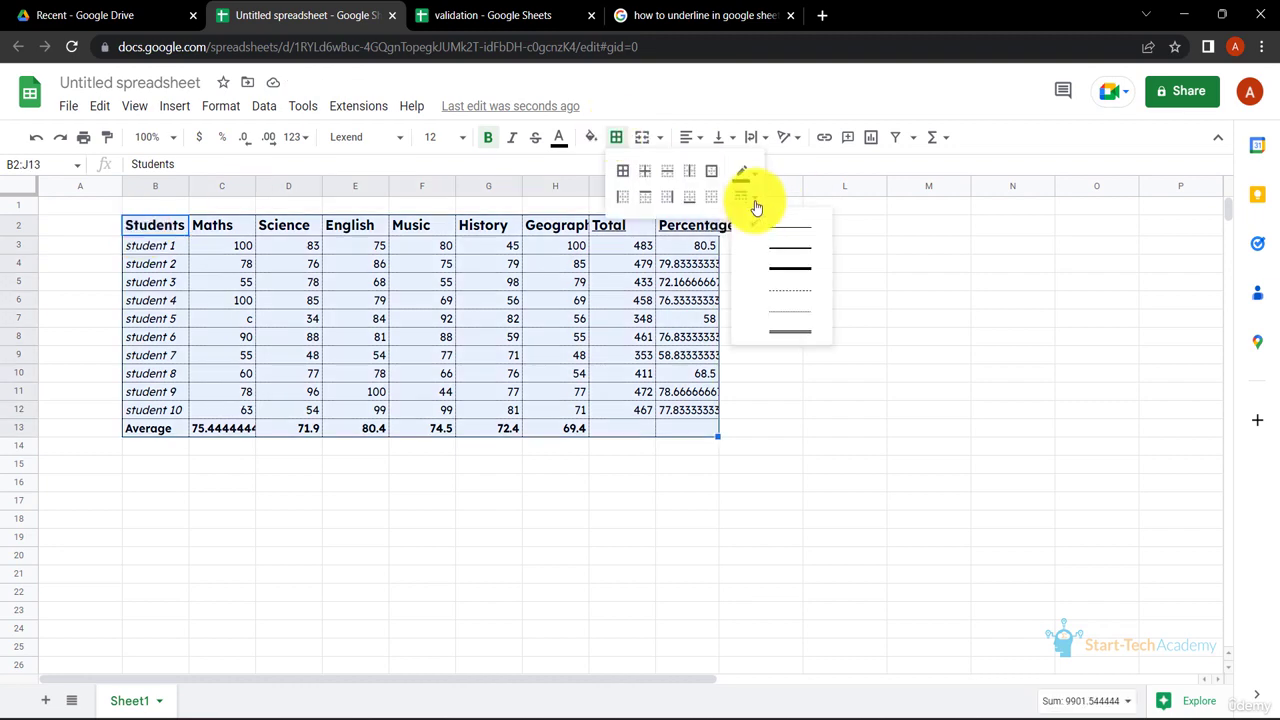
left_click(789, 249)
left_click(789, 369)
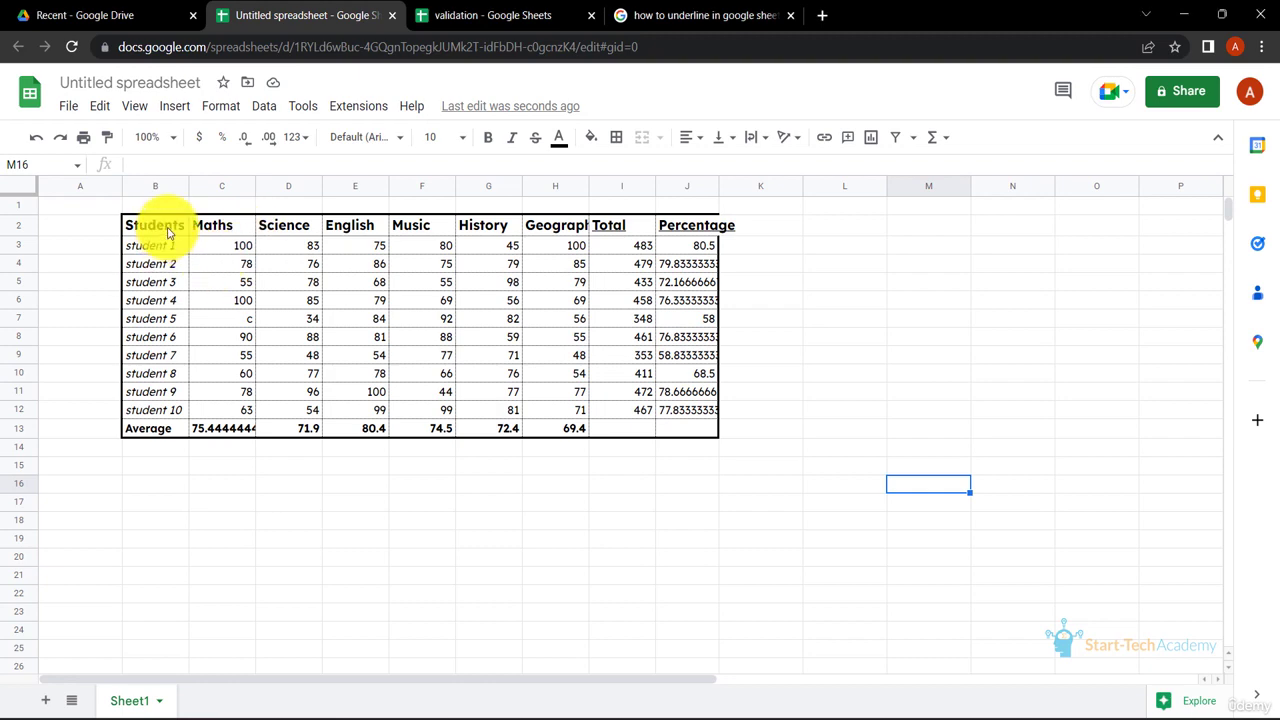
- Fill the header row B2:J2 with medium gray
left_click(168, 232)
key("ctrl+shift+Right")
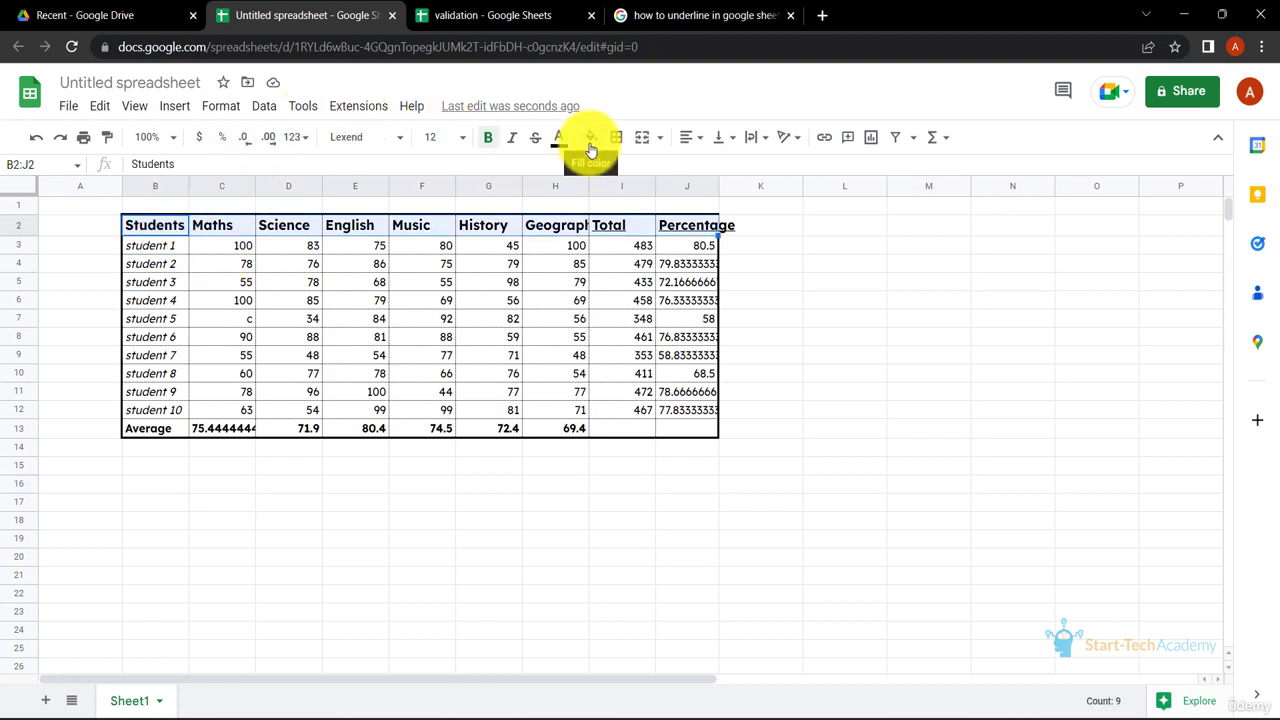
left_click(591, 140)
left_click(654, 200)
left_click(591, 137)
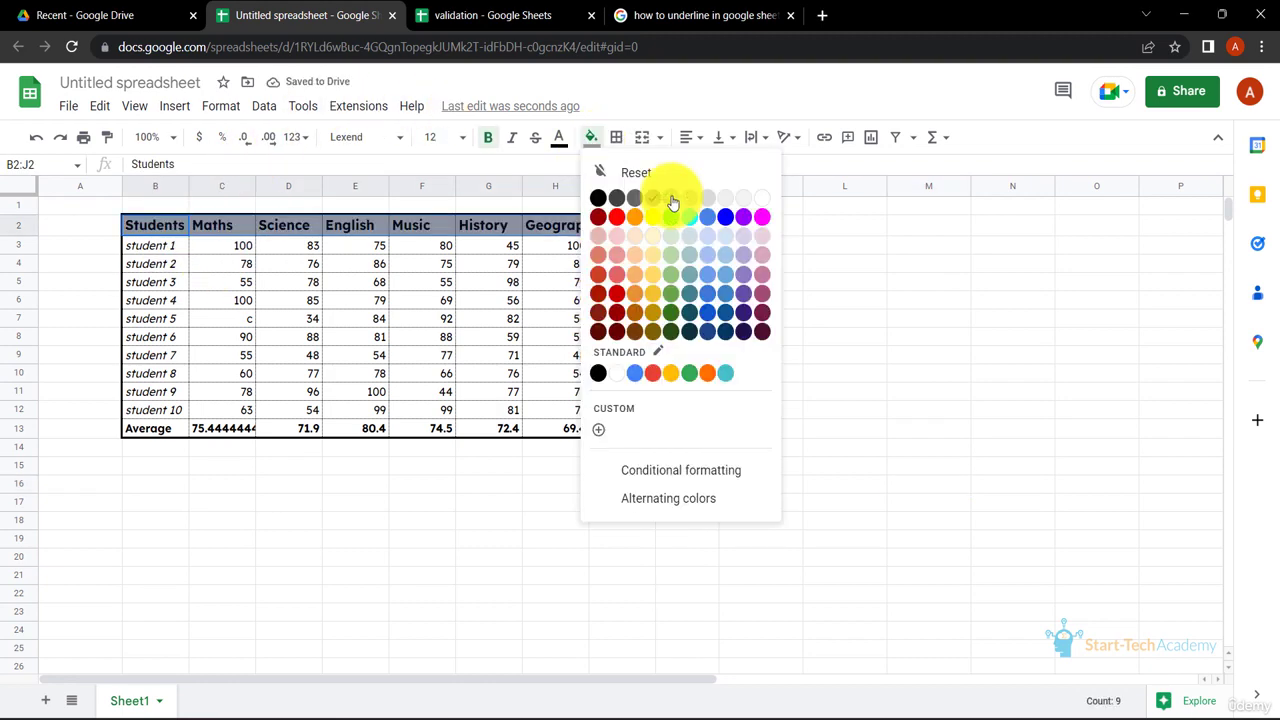
left_click(671, 197)
left_click(844, 337)
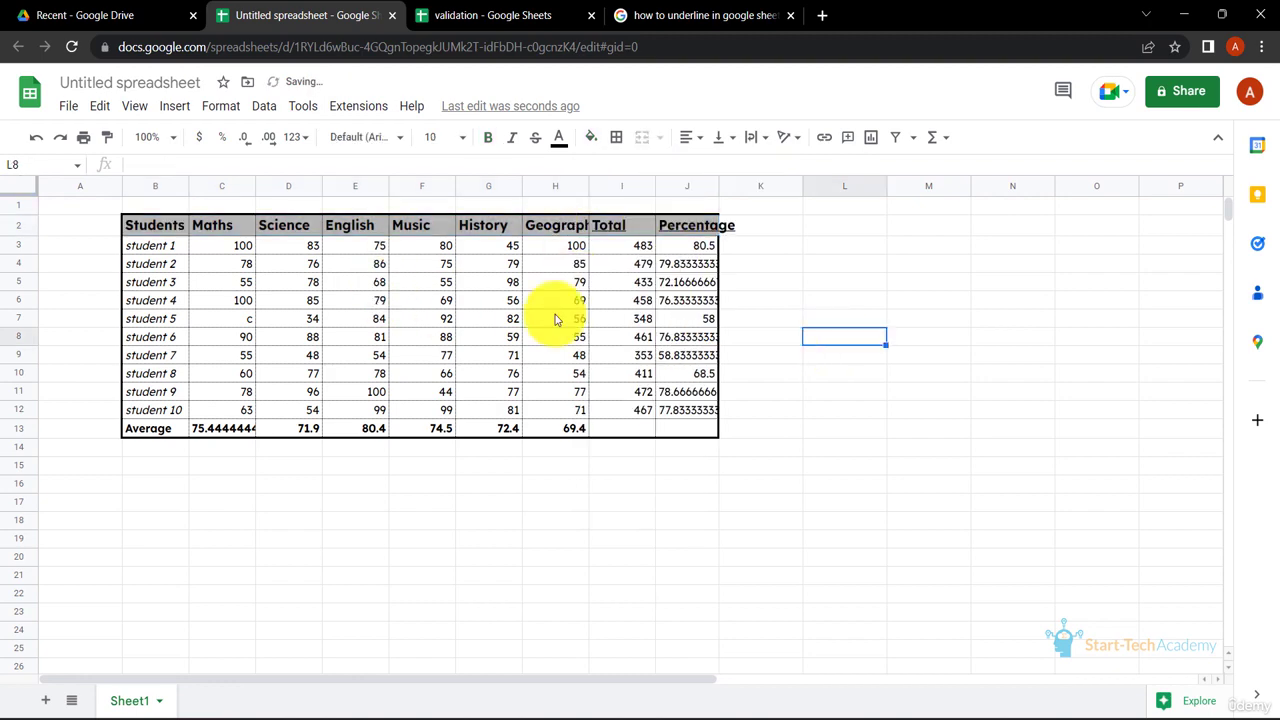
- Fill the student name cells B3:B12 with light blue
left_click(173, 250)
key("shift+Down")
key("shift+Down")
key("shift+Down")
key("shift+Down")
key("shift+Down")
key("shift+Down")
key("shift+Down")
key("shift+Down")
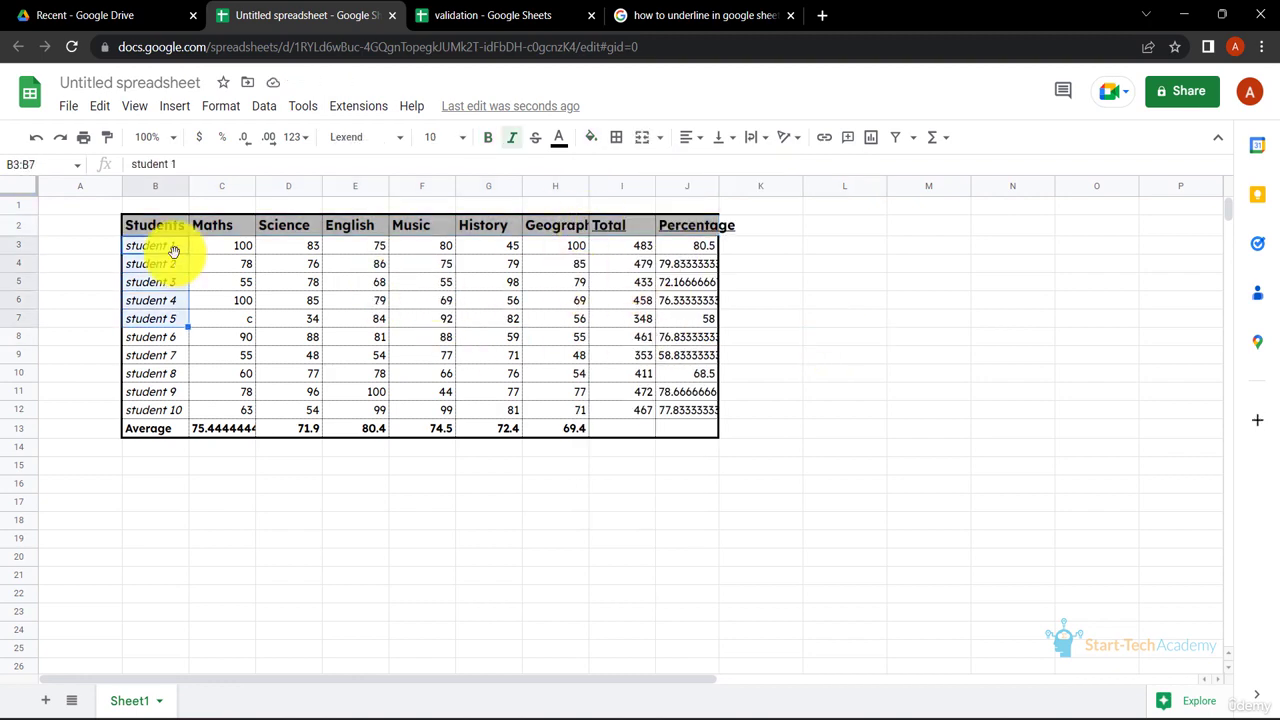
left_click(591, 137)
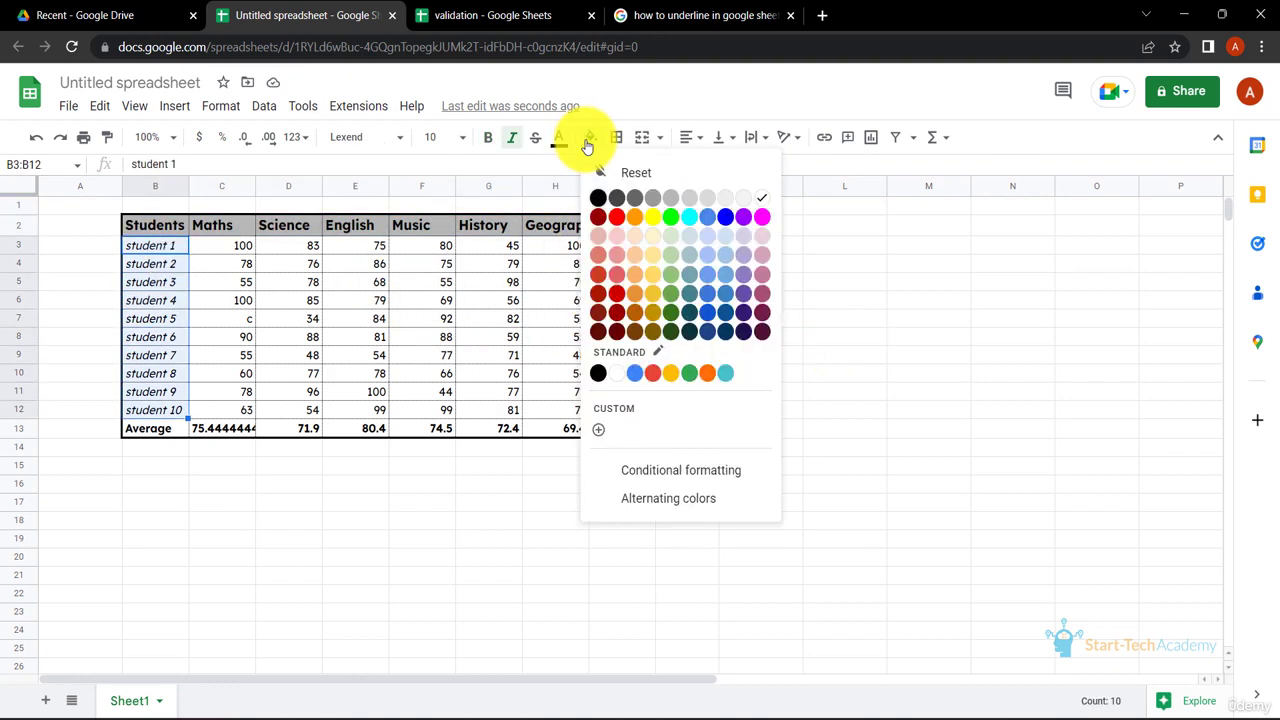
left_click(722, 240)
left_click(1012, 337)
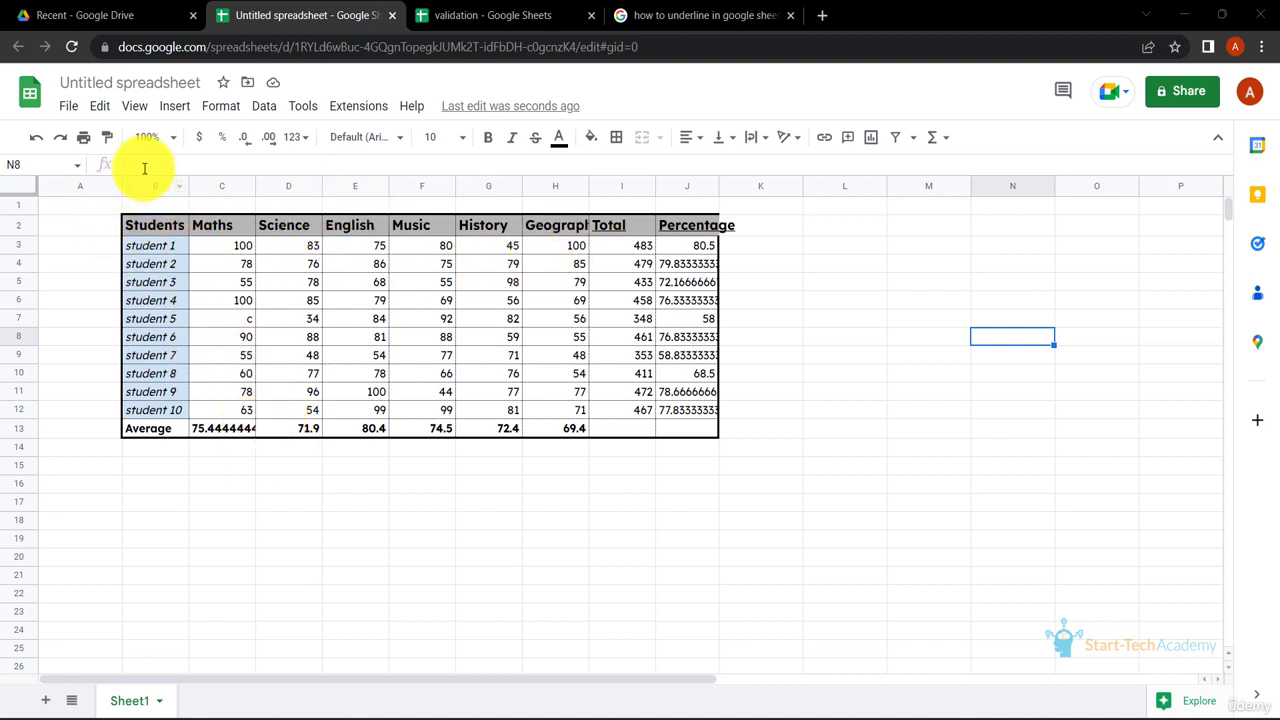
- Auto-fit the widths of columns B to J to their contents
left_click_drag(148, 192, 680, 188)
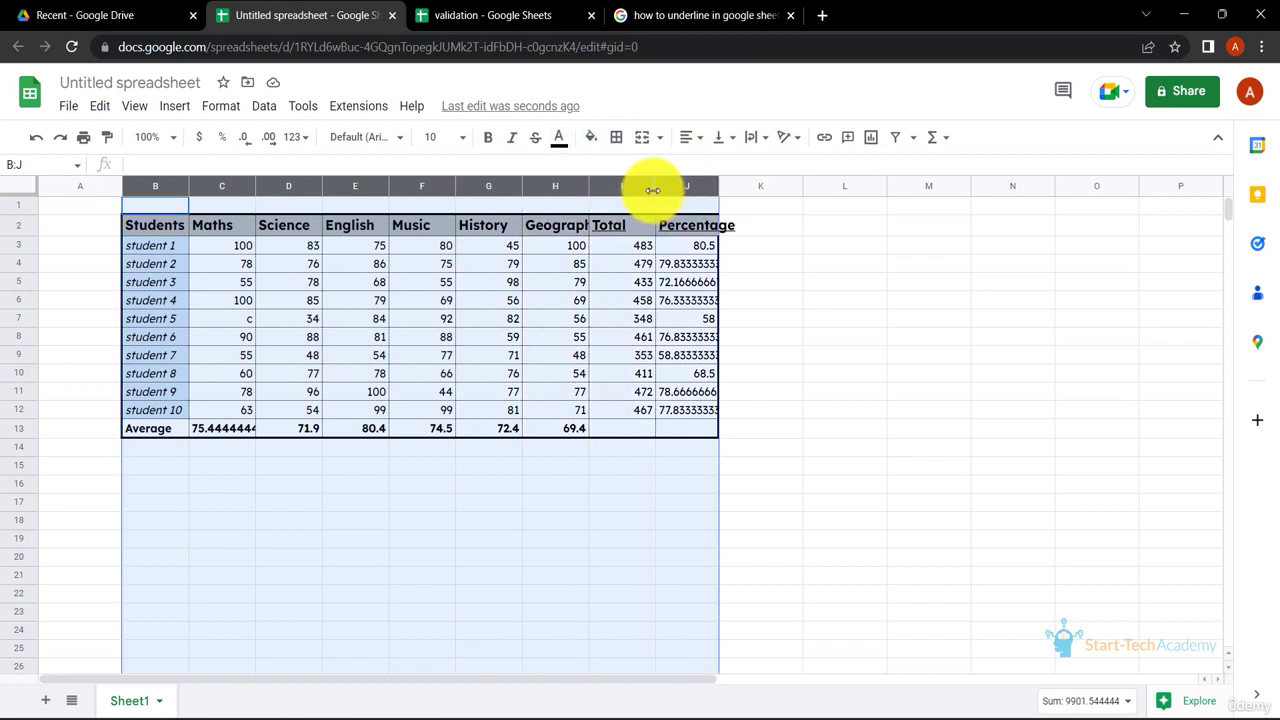
double_click(653, 187)
left_click(768, 489)
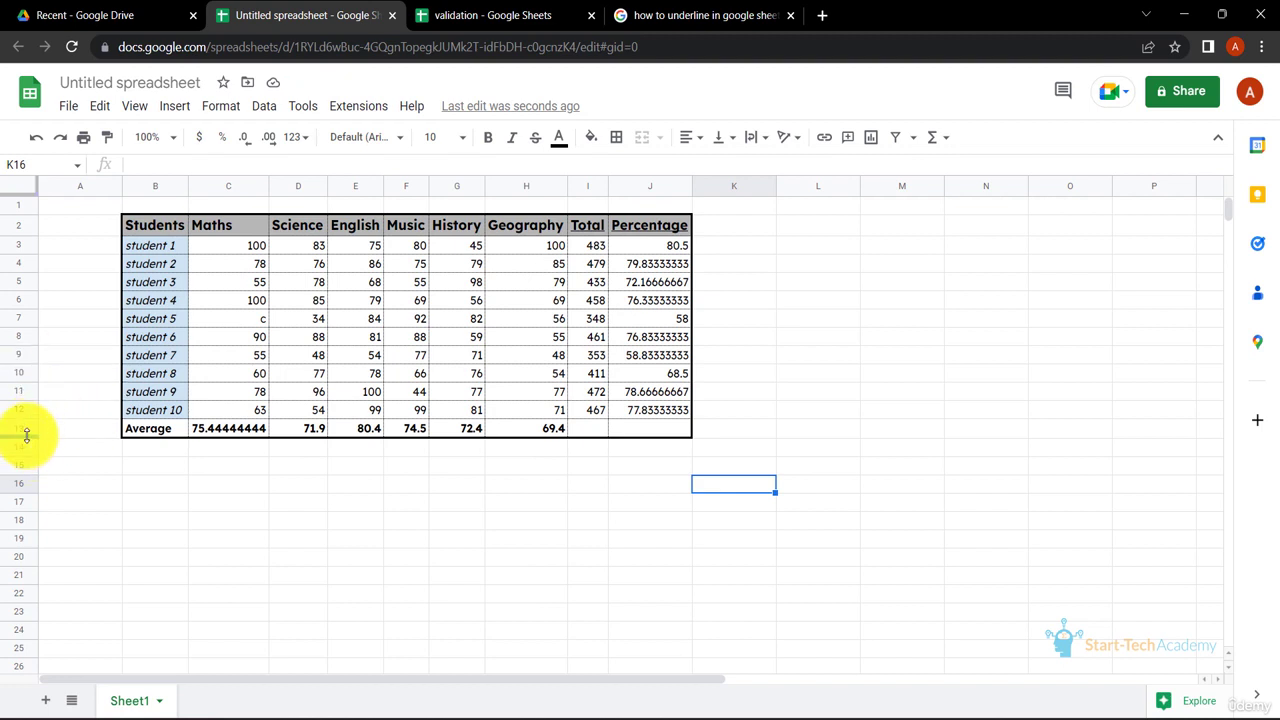
- Make the Average row 13 slightly taller and the Total column I slightly wider
left_click_drag(27, 438, 26, 446)
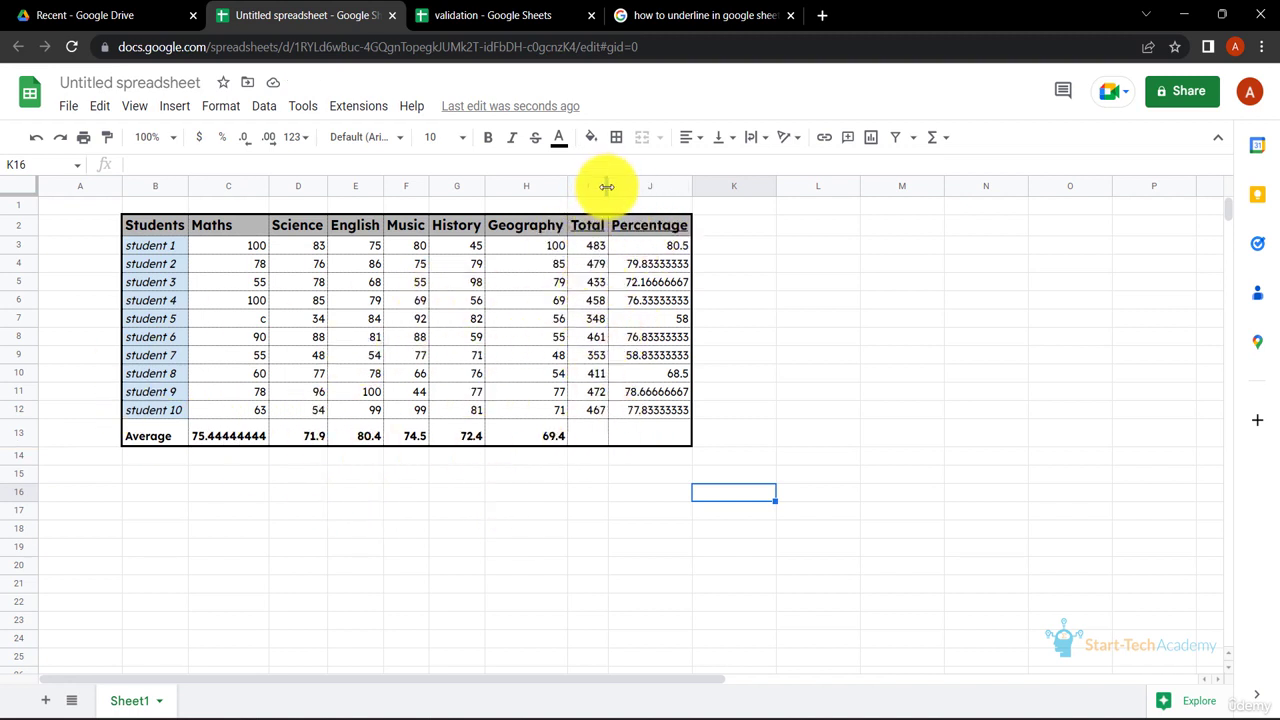
left_click_drag(606, 189, 616, 190)
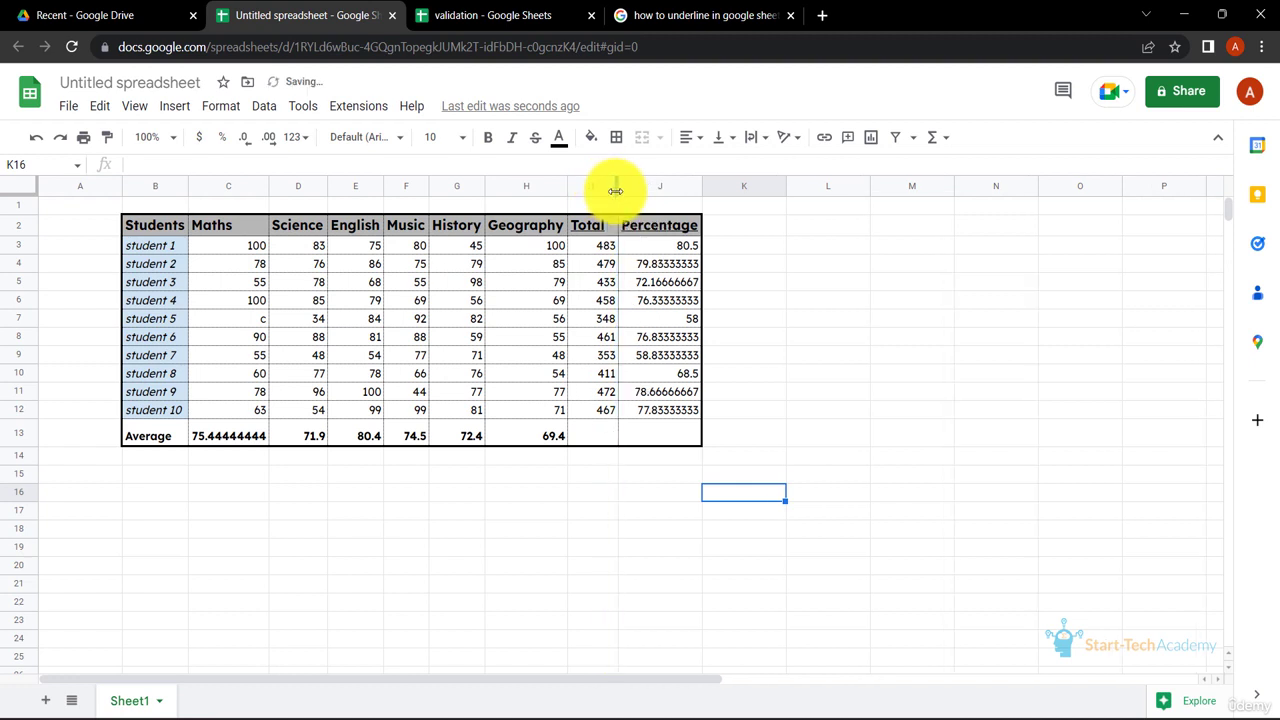
left_click(829, 473)
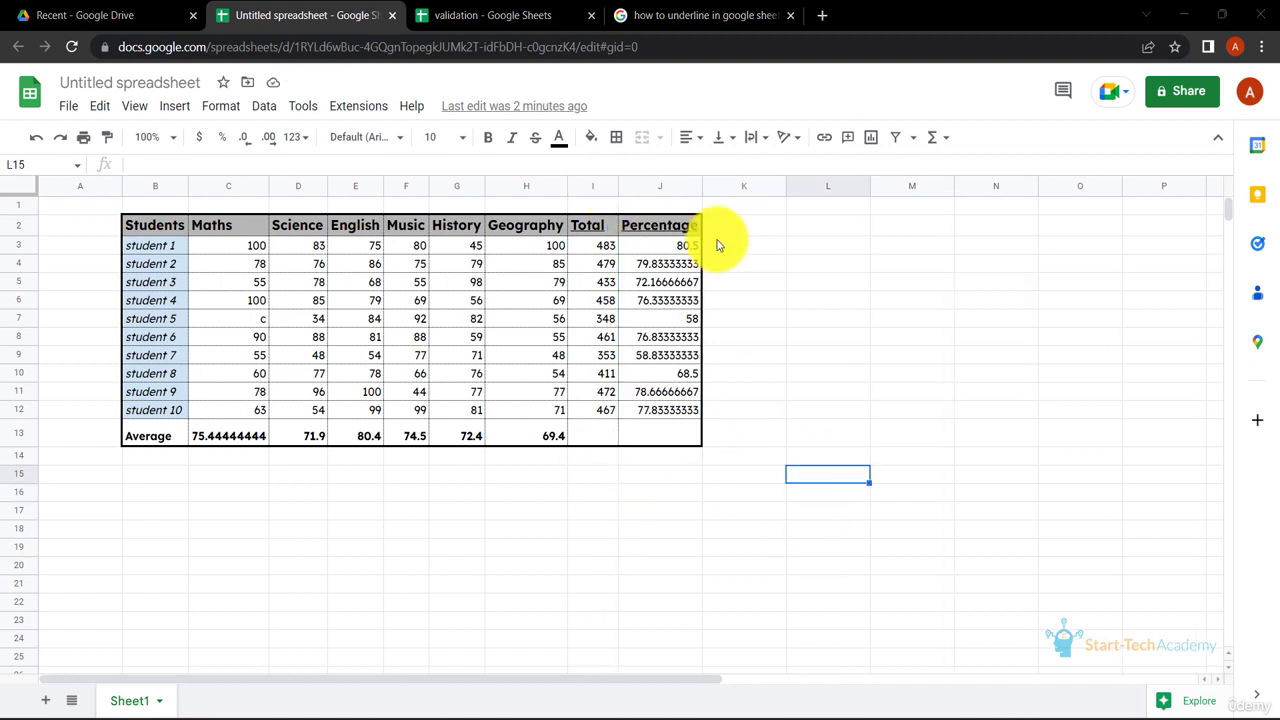
- Center the header row B2:J2 horizontally
left_click(162, 230)
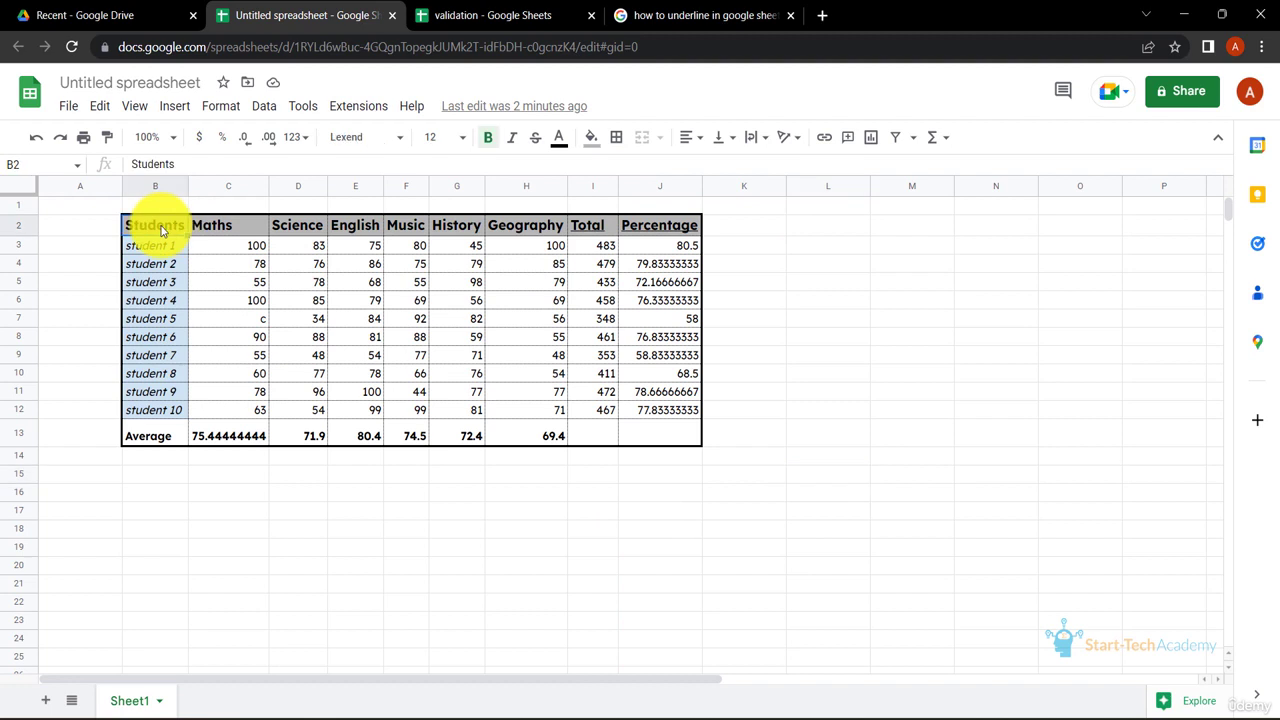
key("shift+Right")
key("shift+Right")
key("shift+Right")
key("shift+Right")
key("shift+Right")
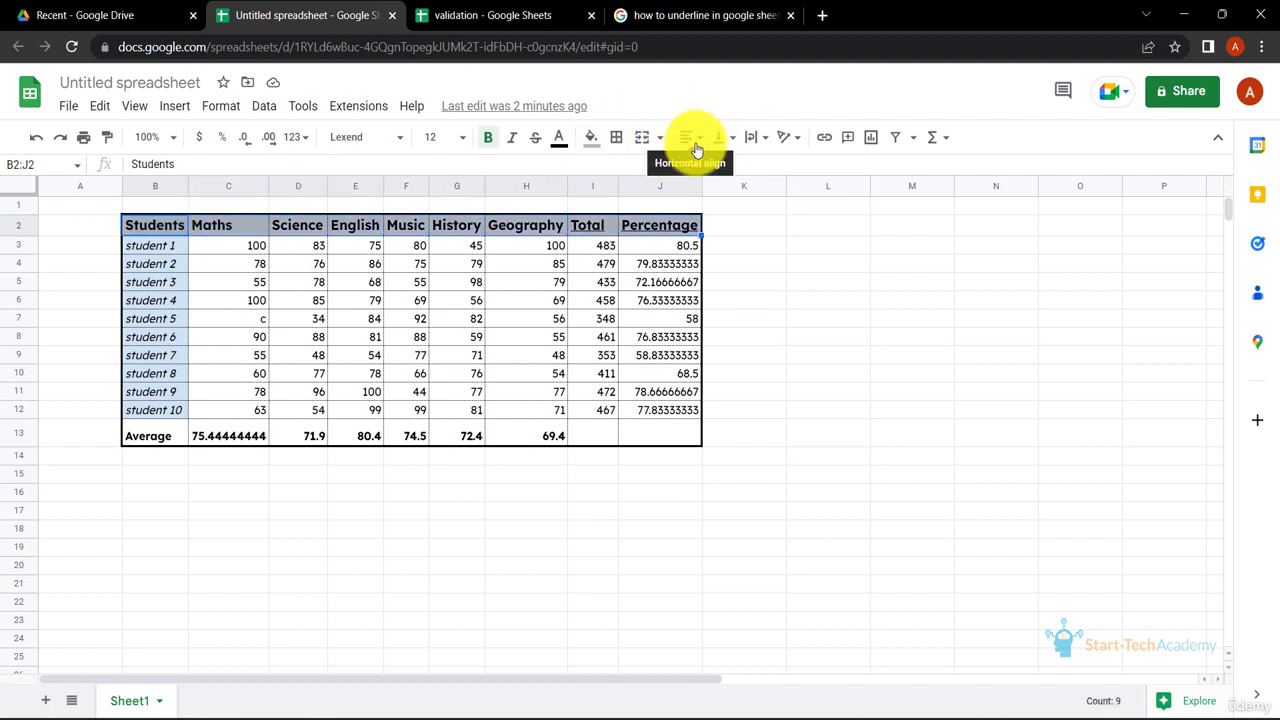
left_click(707, 173)
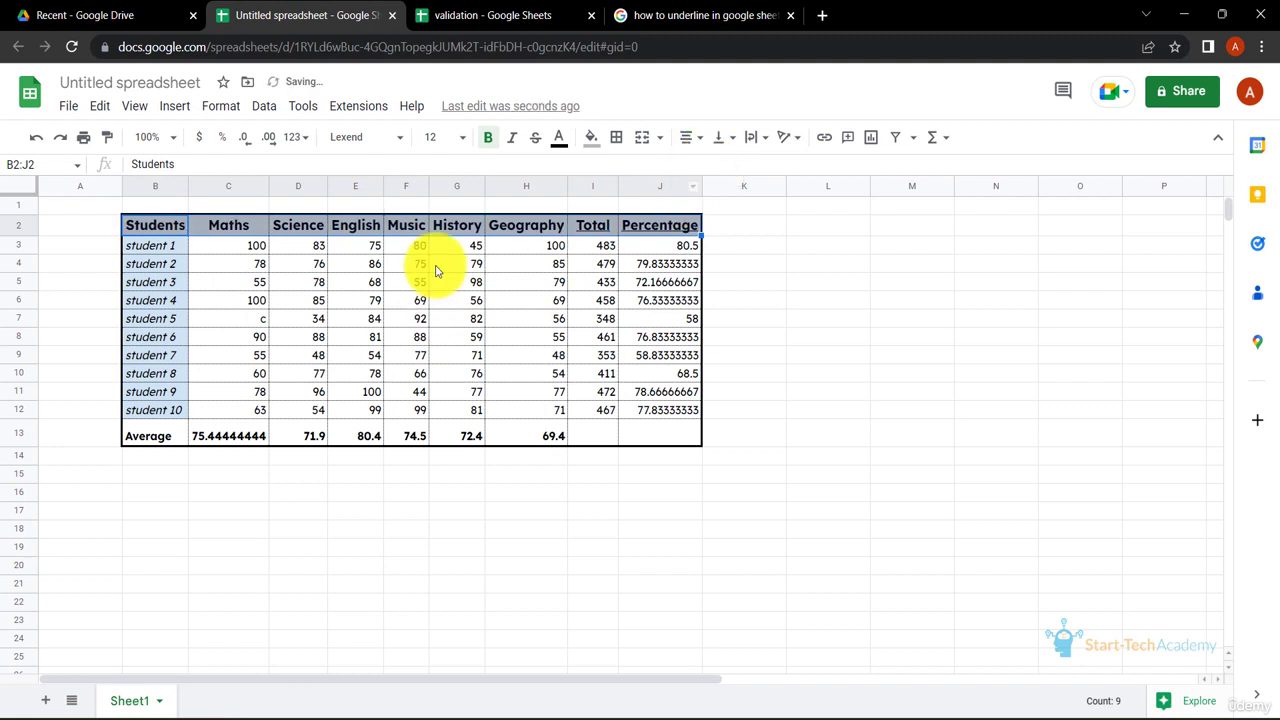
left_click(410, 476)
- Set the vertical alignment of the Average row cells B13:H13 to middle
left_click(143, 442)
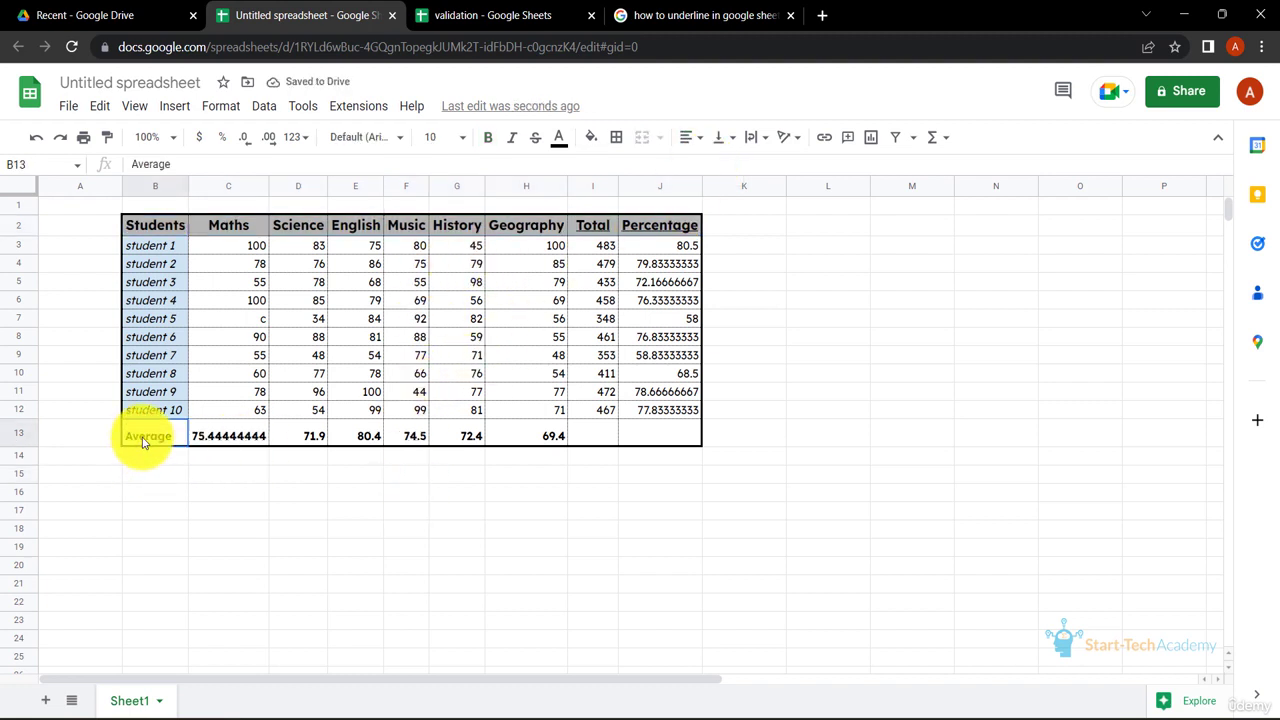
key("ctrl+shift+Right")
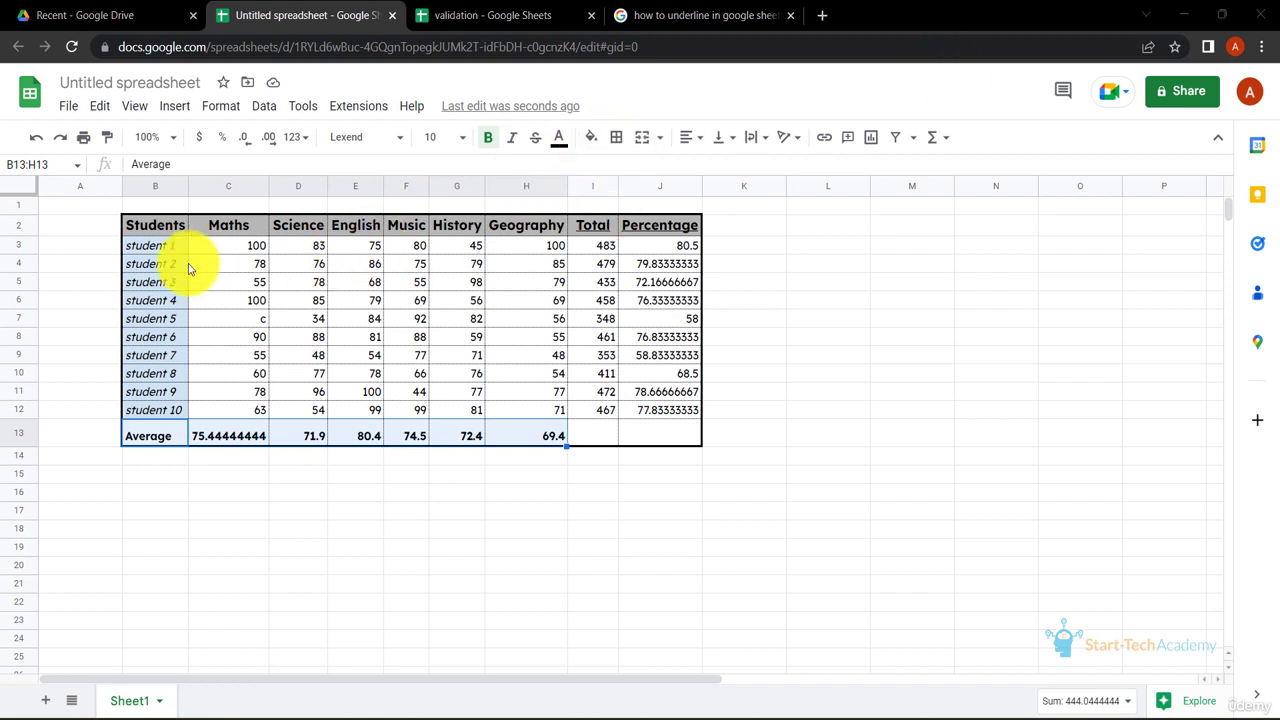
left_click(210, 110)
mouse_move(306, 240)
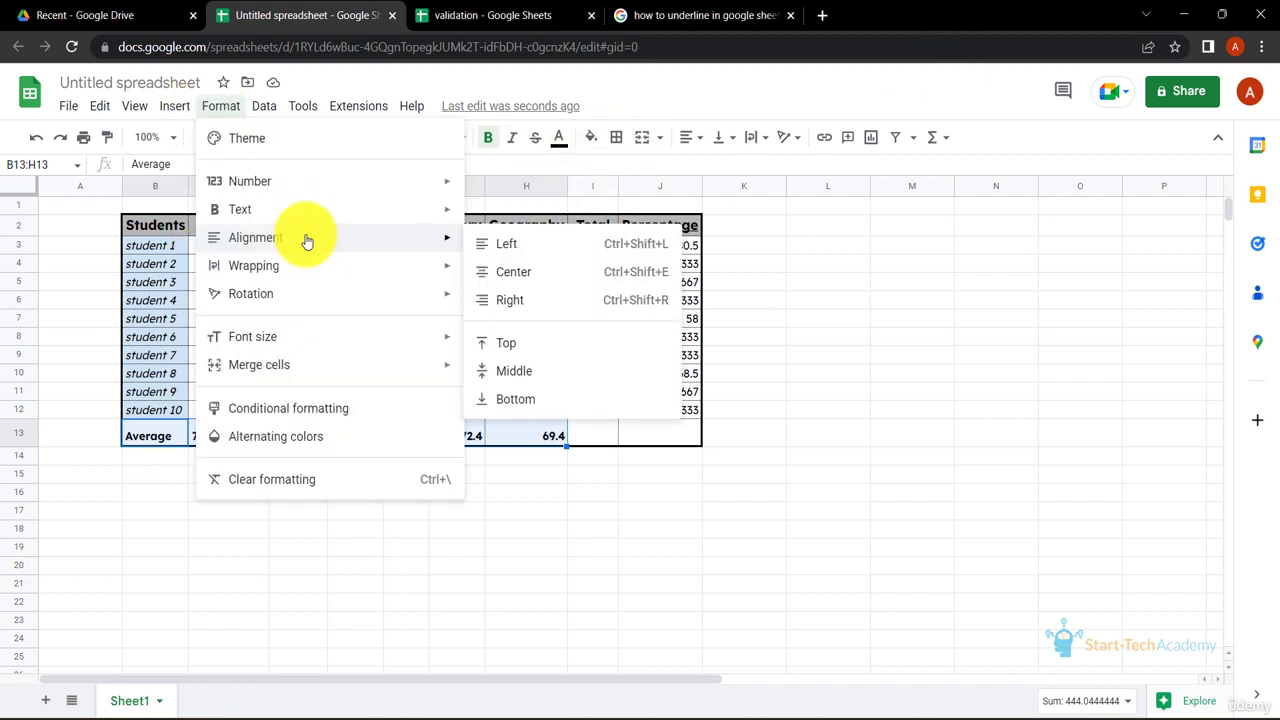
left_click(526, 369)
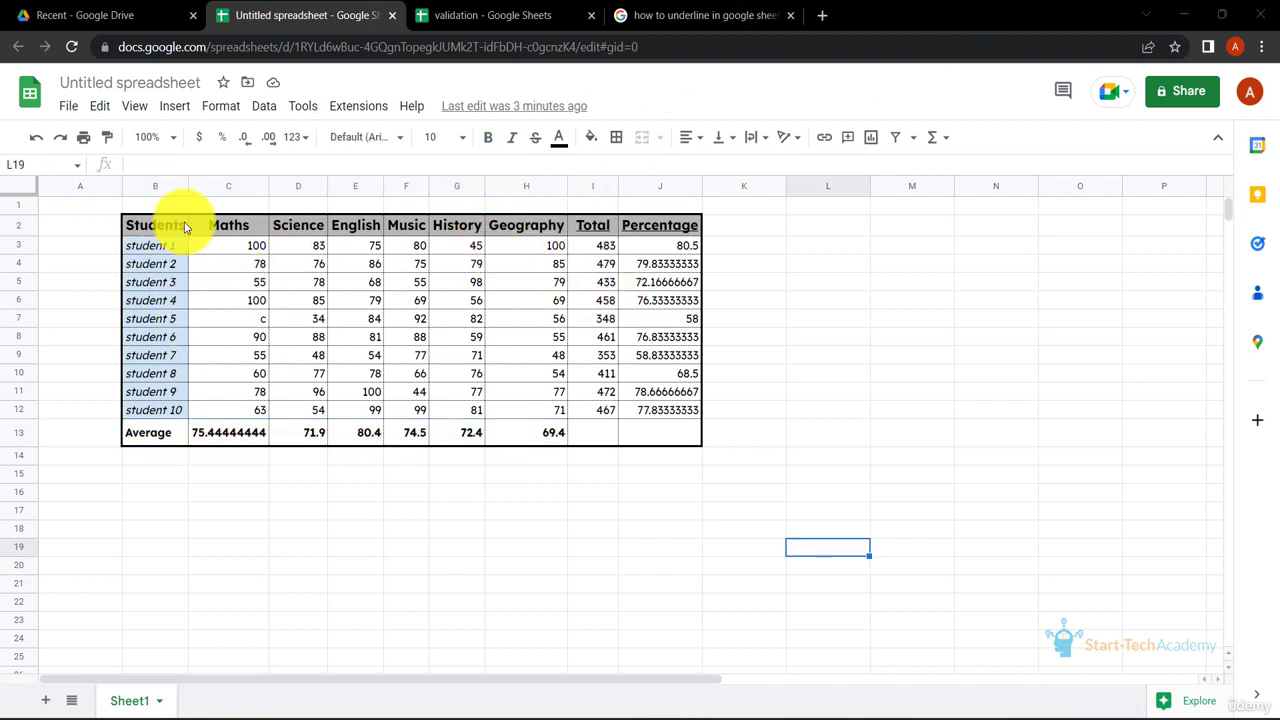
- Insert two empty rows above row 1 of the sheet
left_click(27, 207)
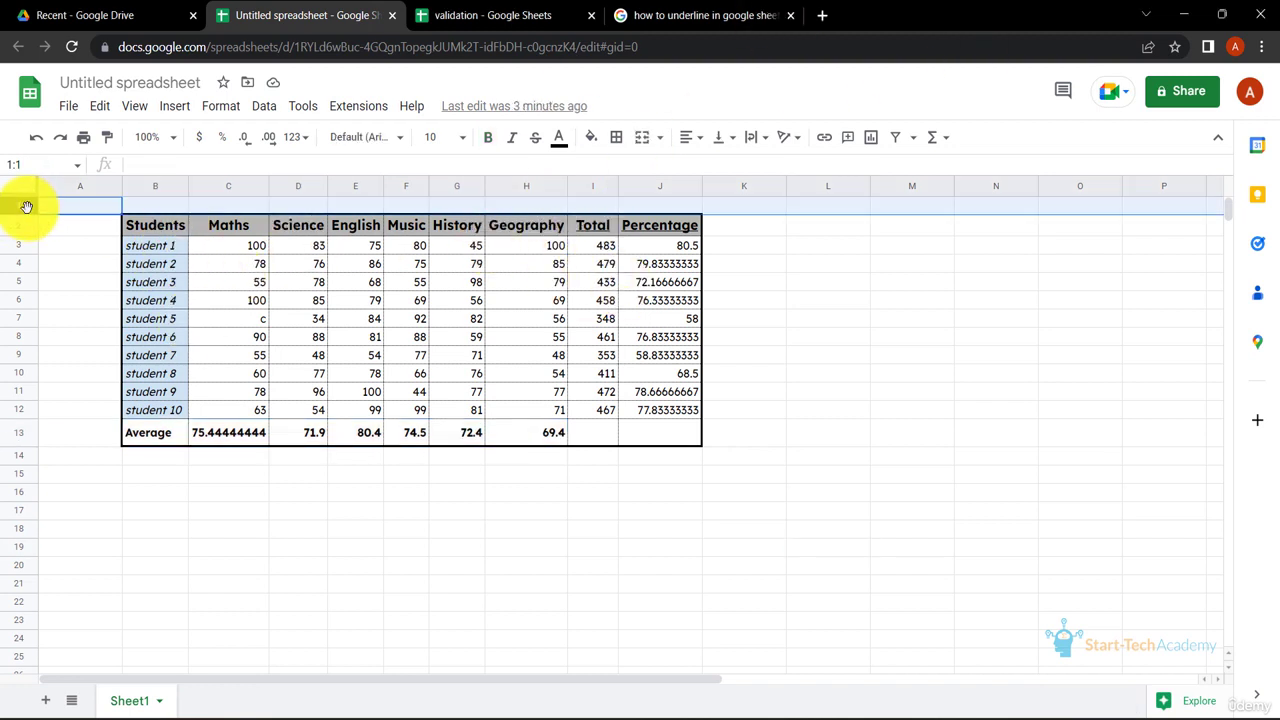
right_click(27, 207)
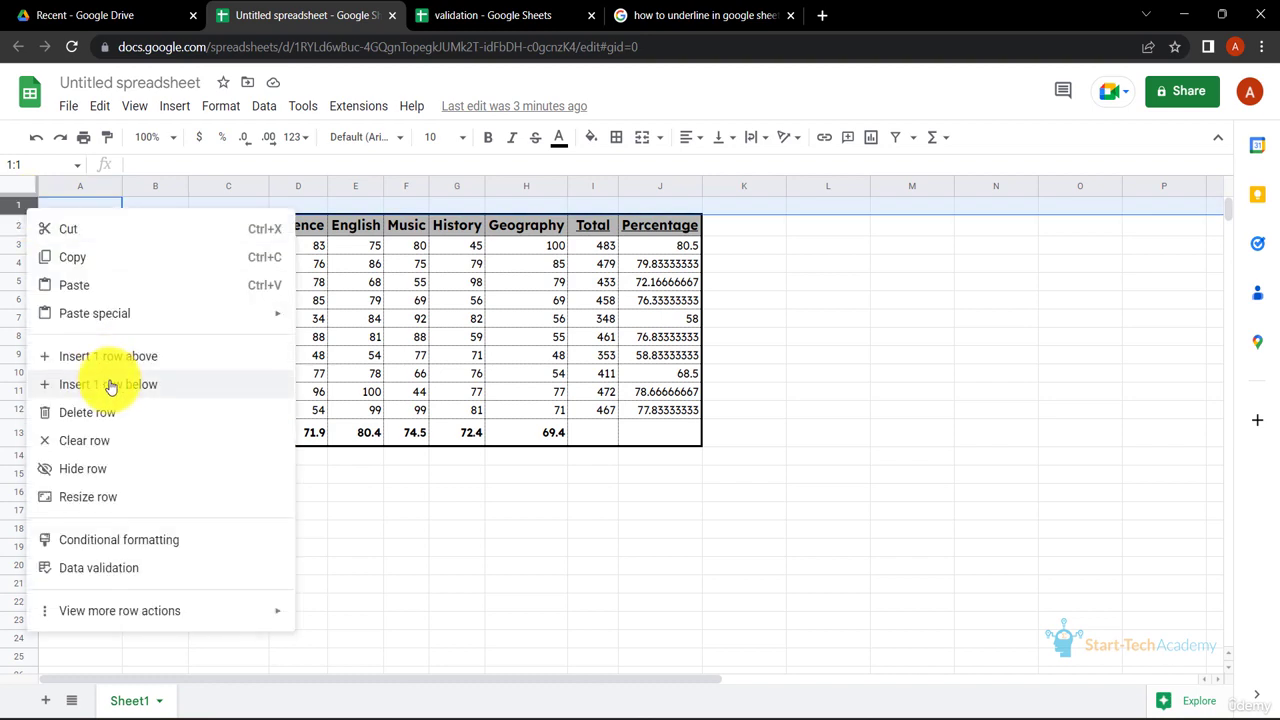
left_click(114, 357)
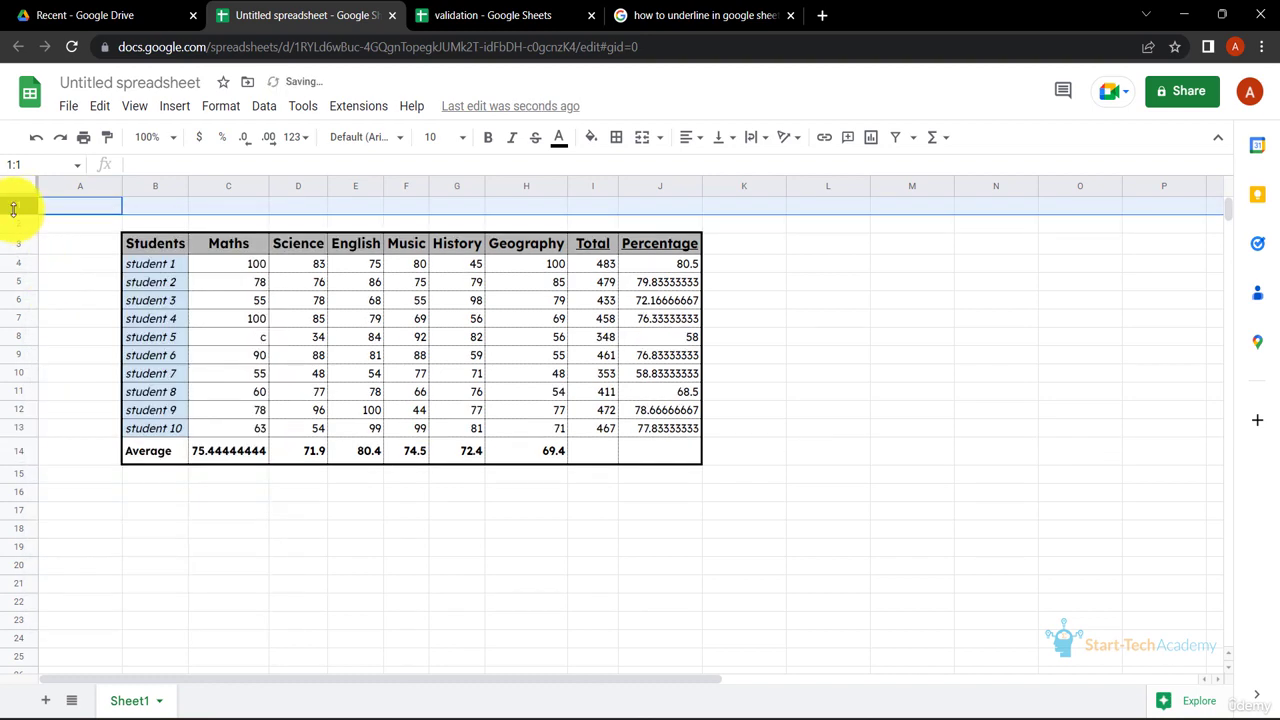
right_click(13, 208)
left_click(110, 351)
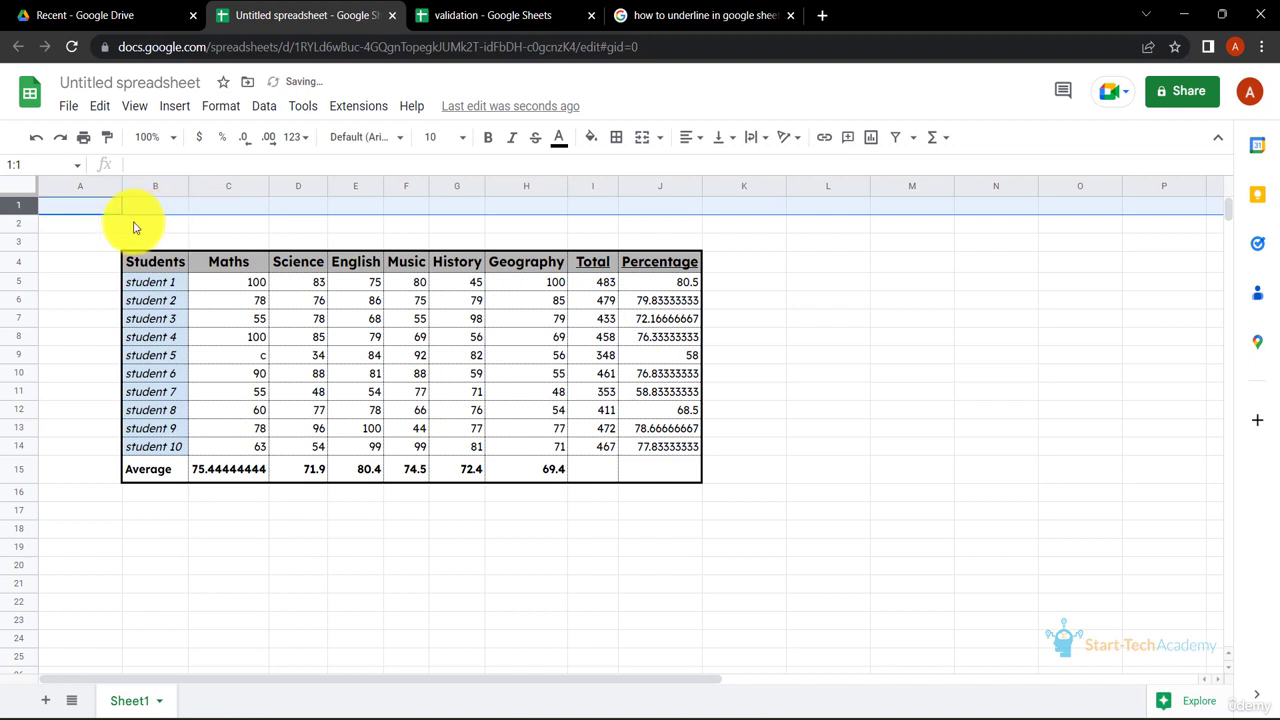
- Enter the title "DATA FORMATTING" in cell B1 and make its text bold and blue
left_click(167, 212)
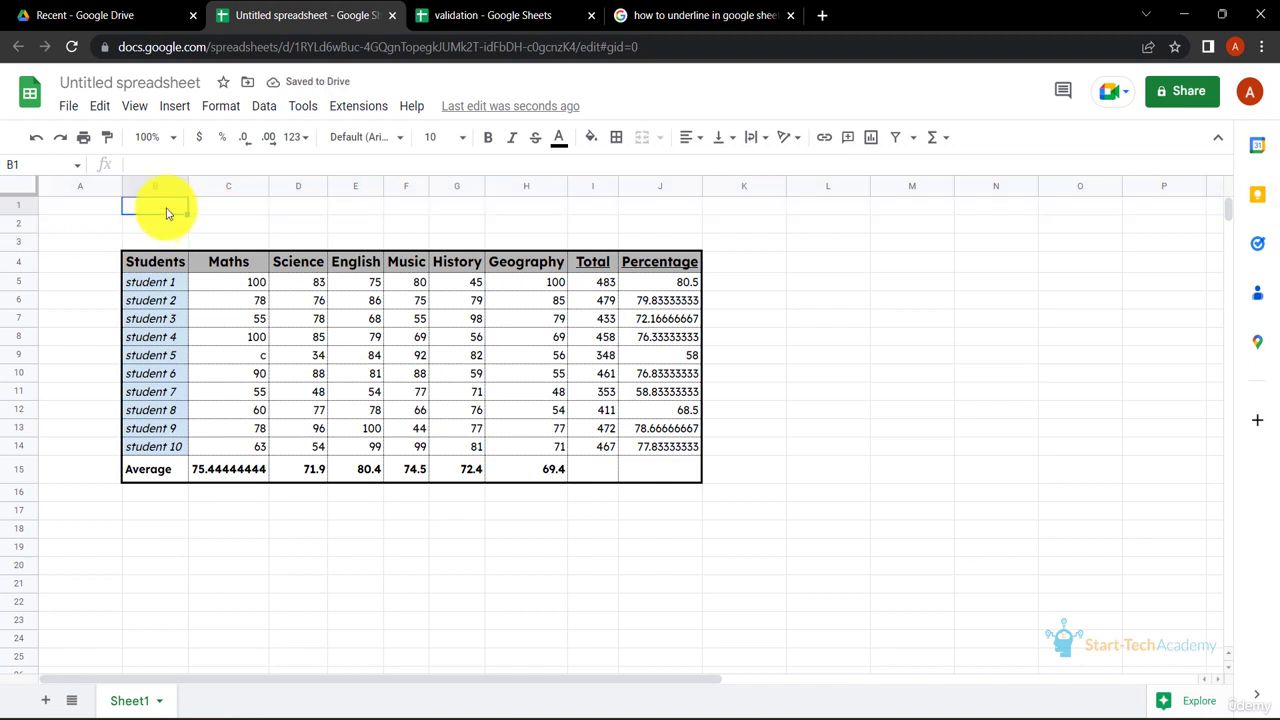
type("DATA FORMATTING")
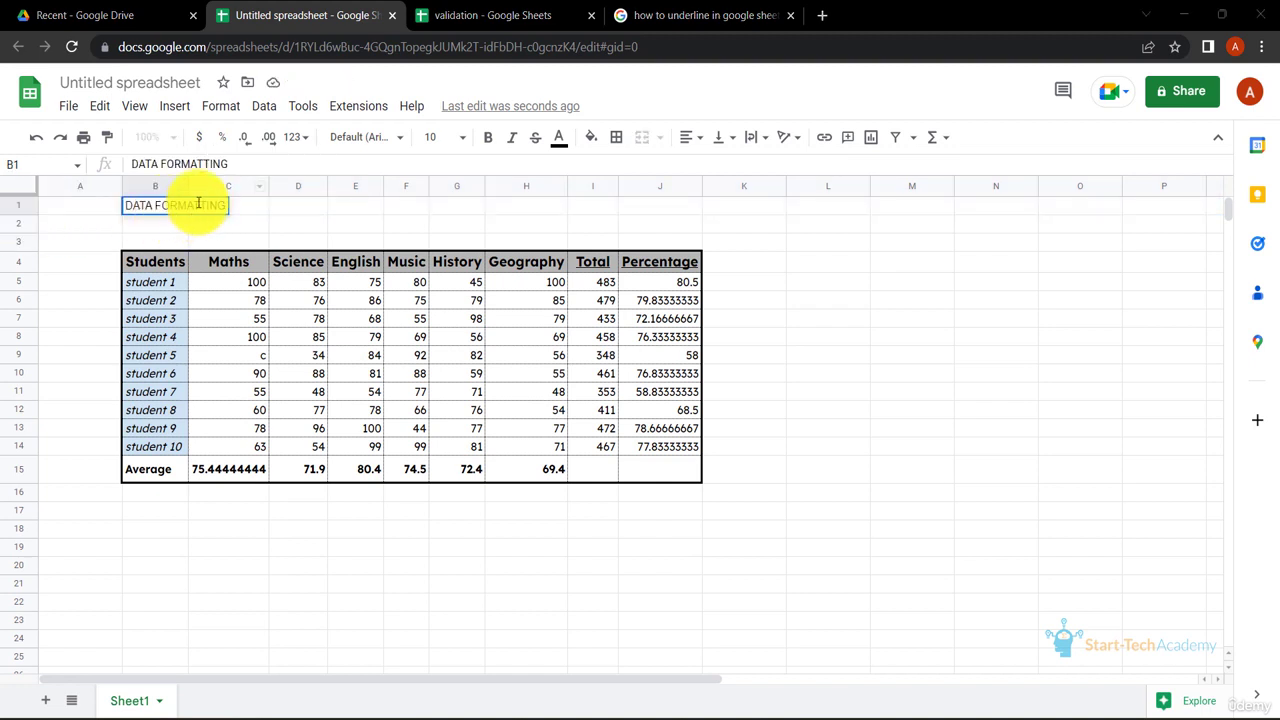
key("ctrl+a")
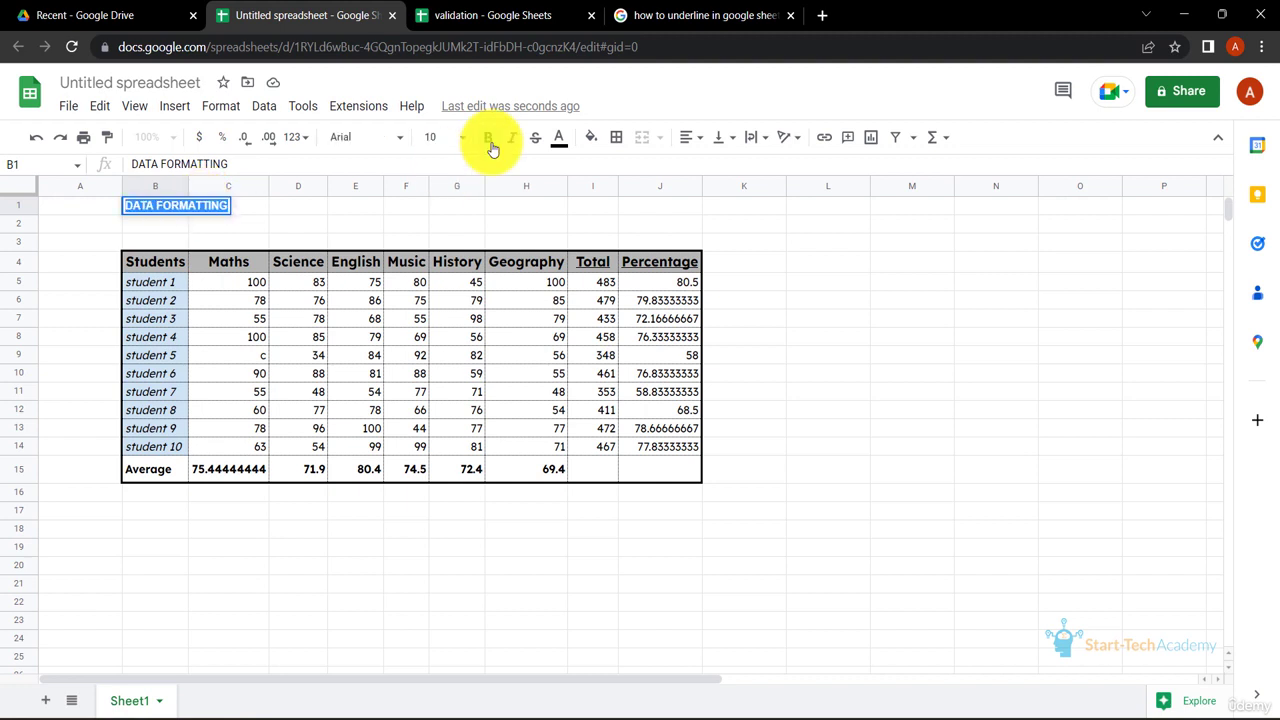
left_click(488, 137)
left_click(560, 142)
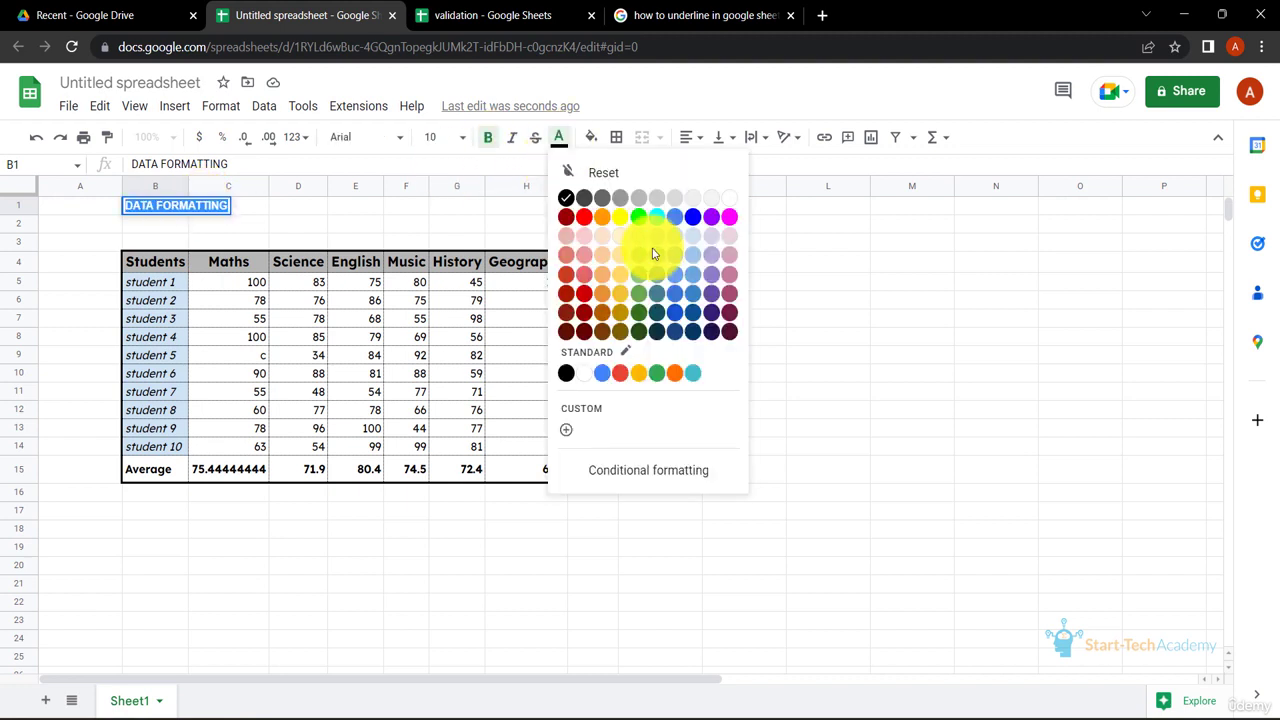
left_click(694, 222)
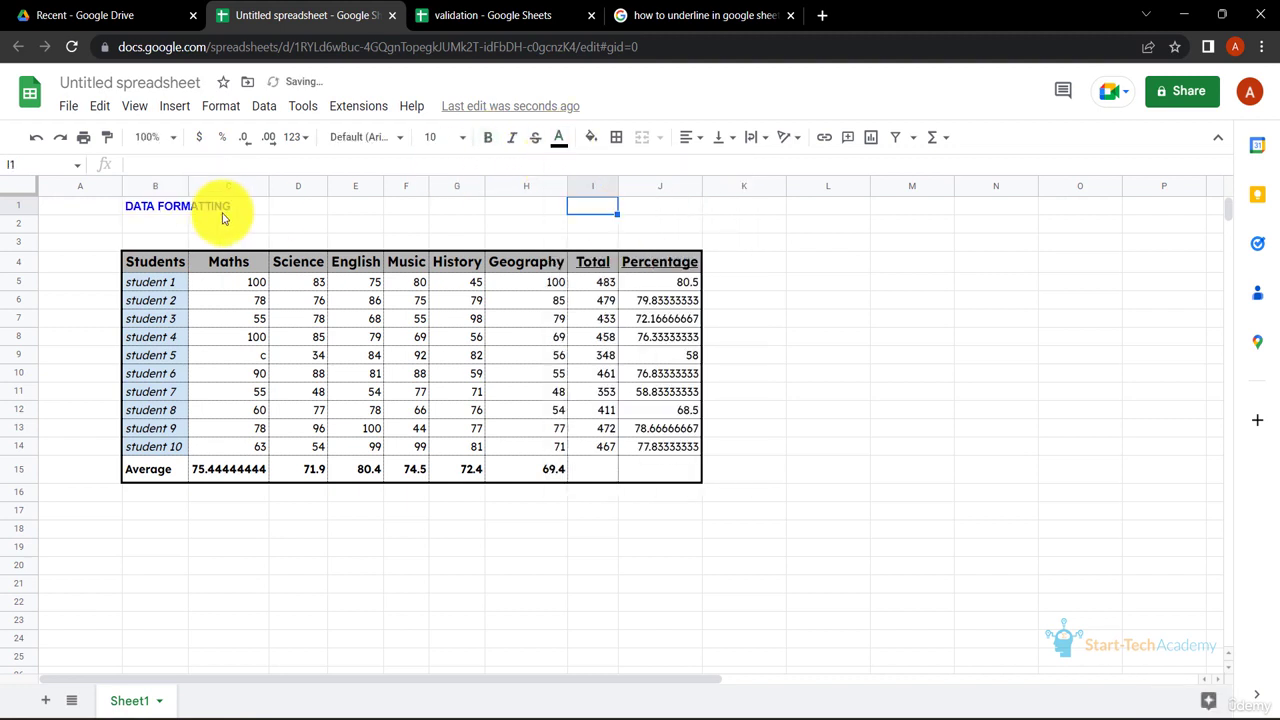
- Enter the subtitle "Student data for class 12" in cell B2
left_click(166, 231)
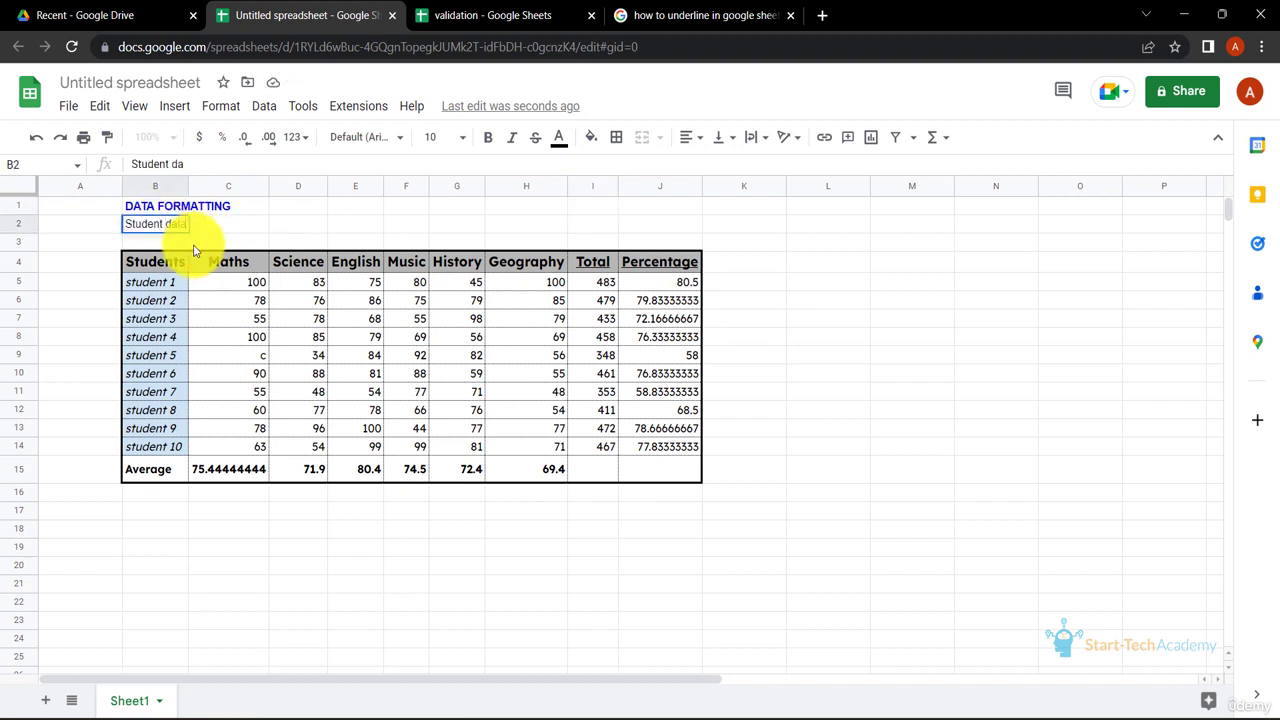
type("Student data for class ")
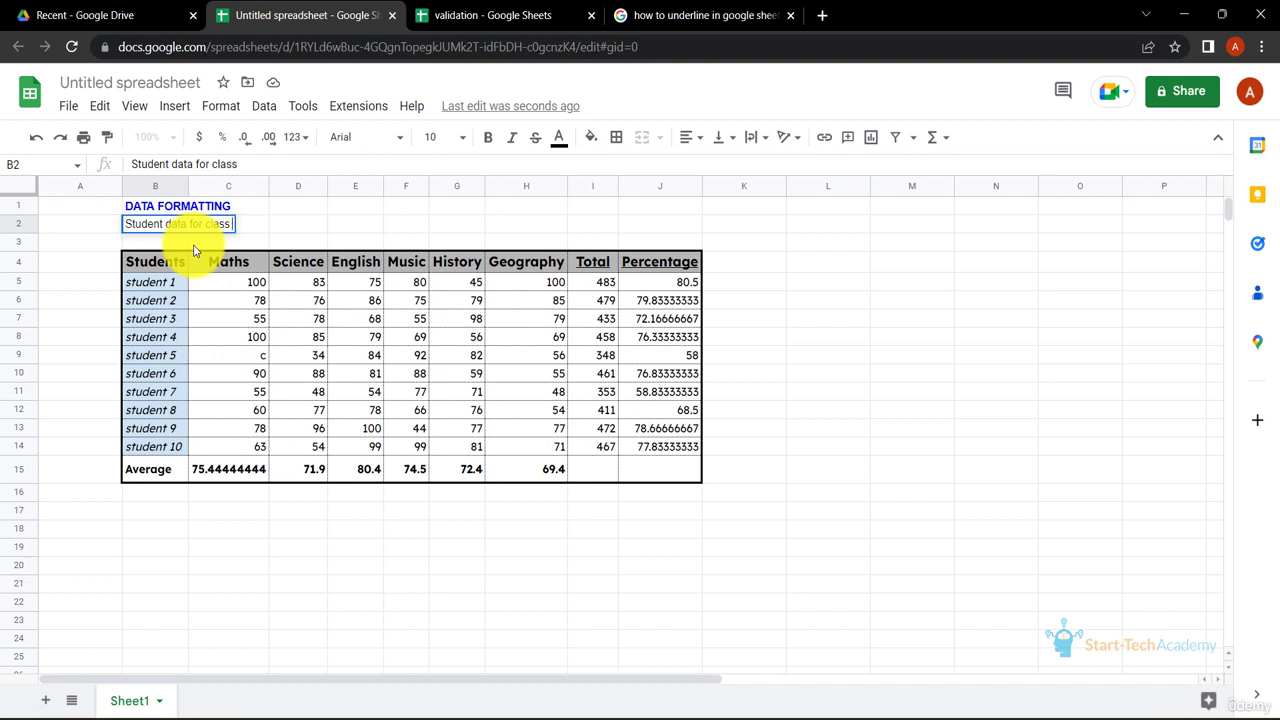
type("12")
left_click(253, 228)
- Enter 10 in cell C2 beside the subtitle and clear that cell again
left_click(171, 231)
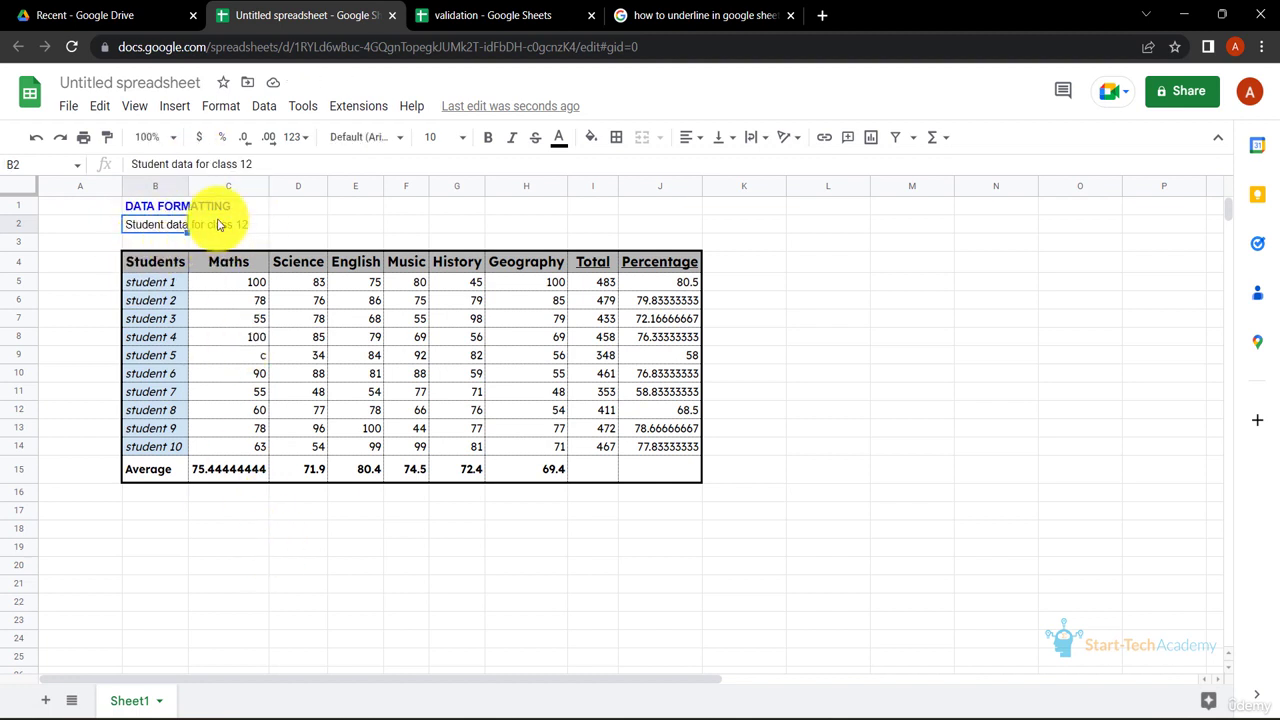
left_click_drag(288, 228, 253, 228)
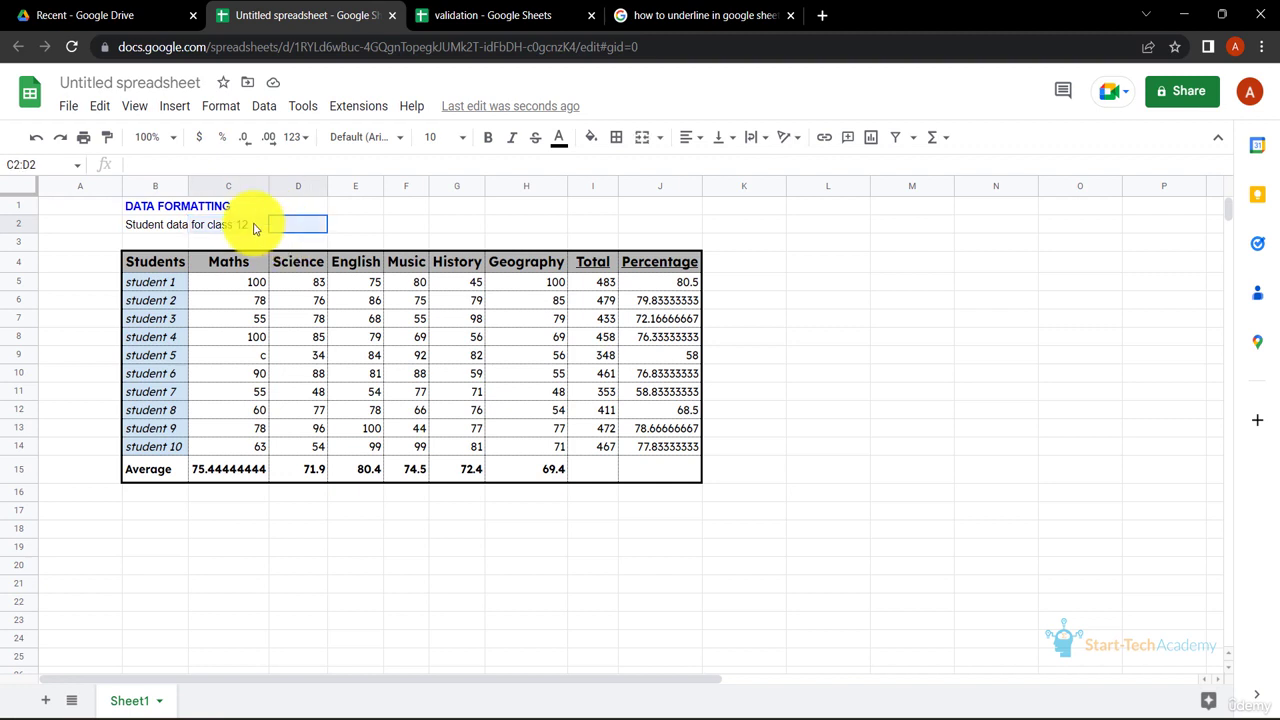
left_click(253, 228)
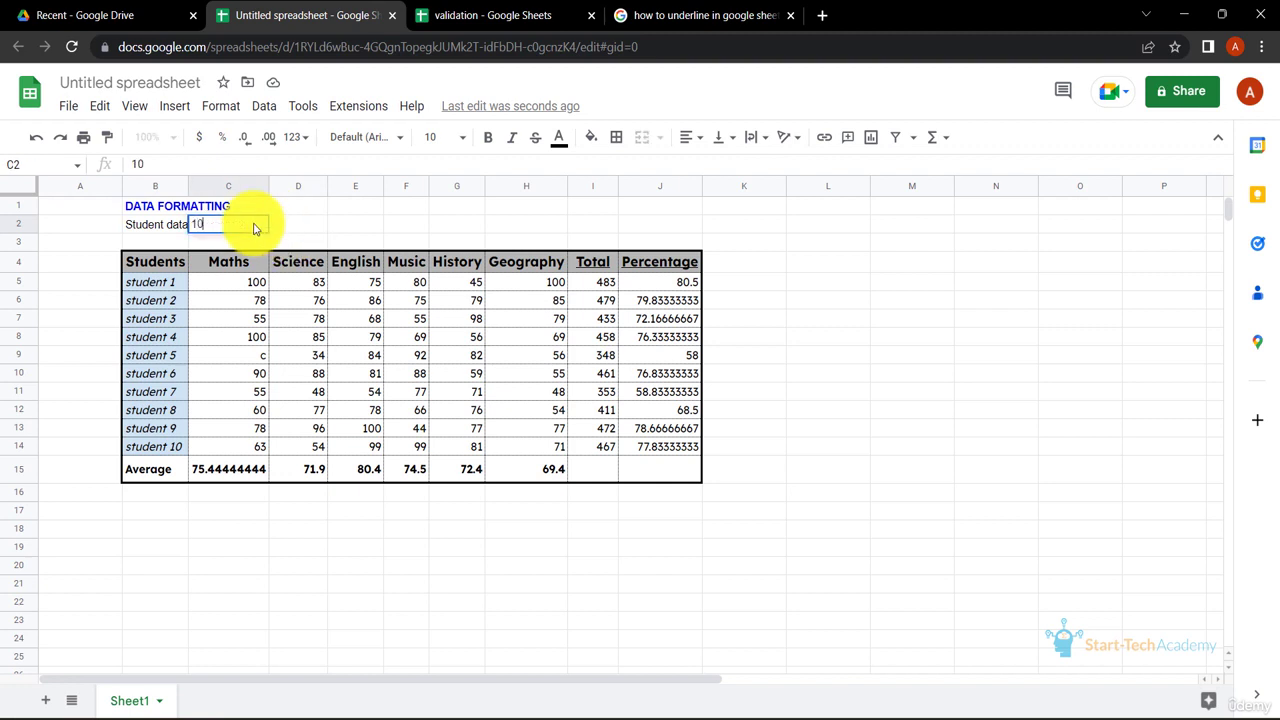
type("10")
key("Return")
left_click(248, 224)
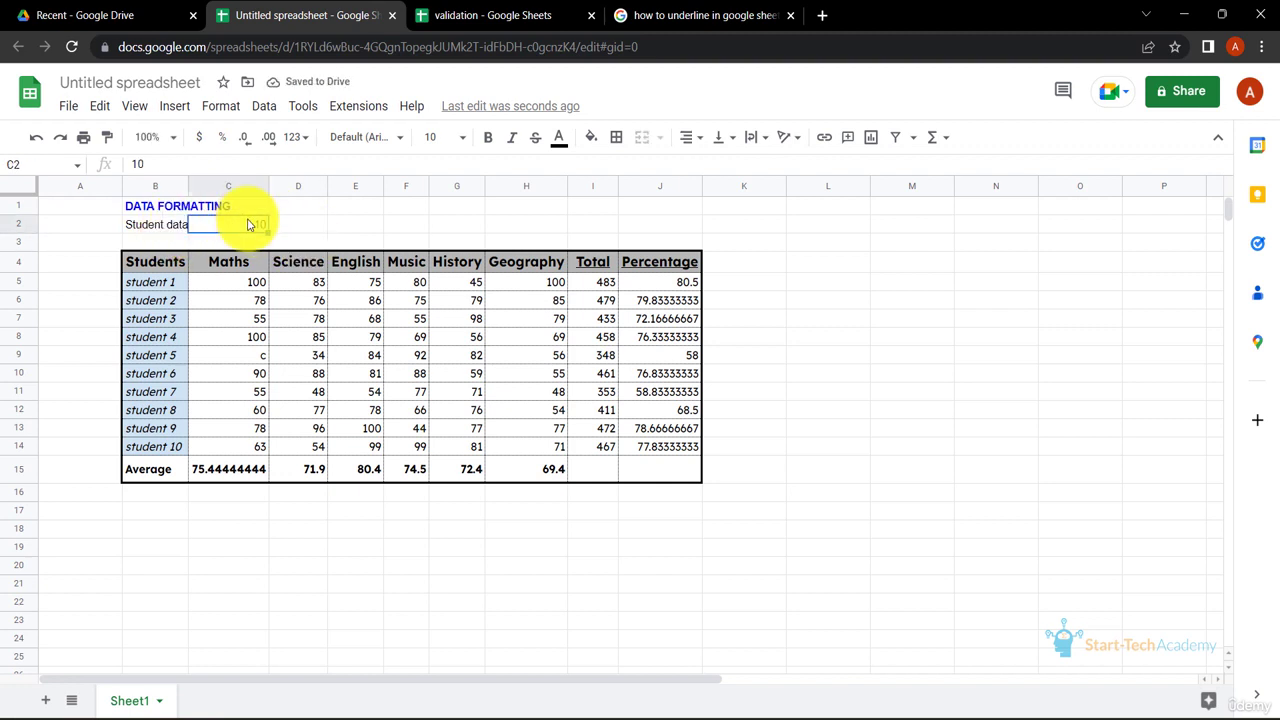
key("Delete")
- Wrap the subtitle text within cell B2
left_click(155, 224)
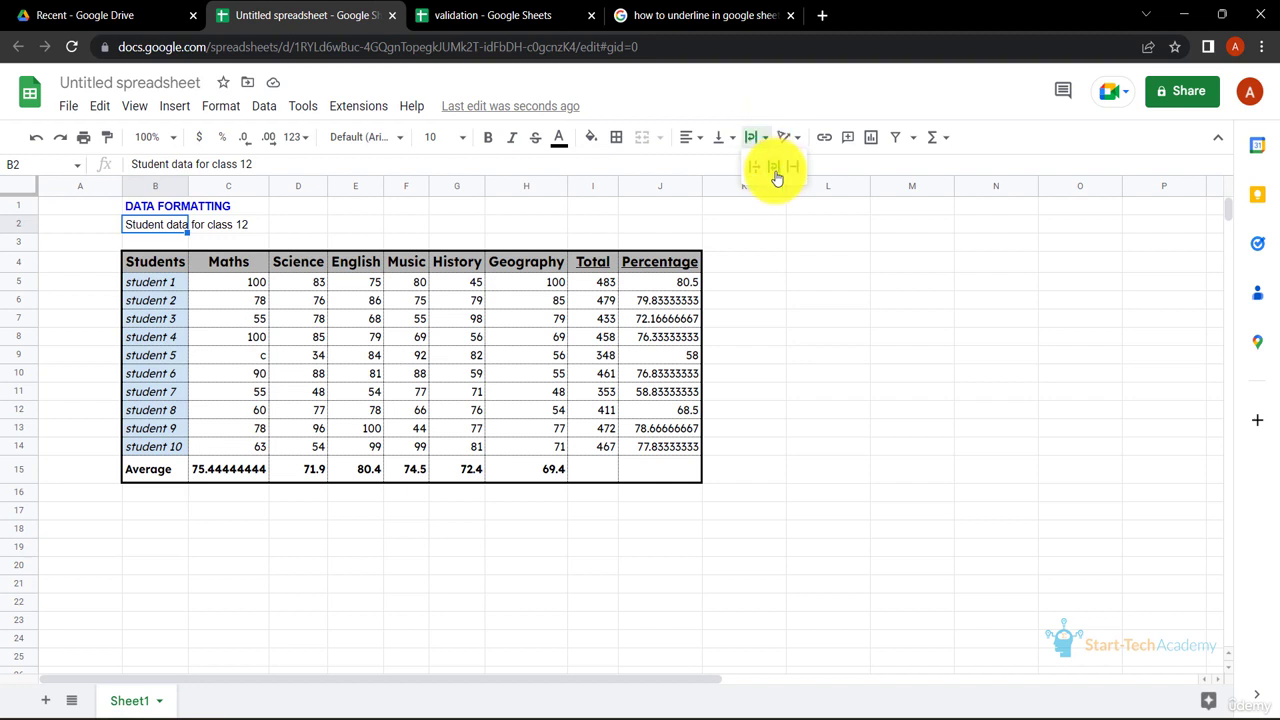
left_click(776, 176)
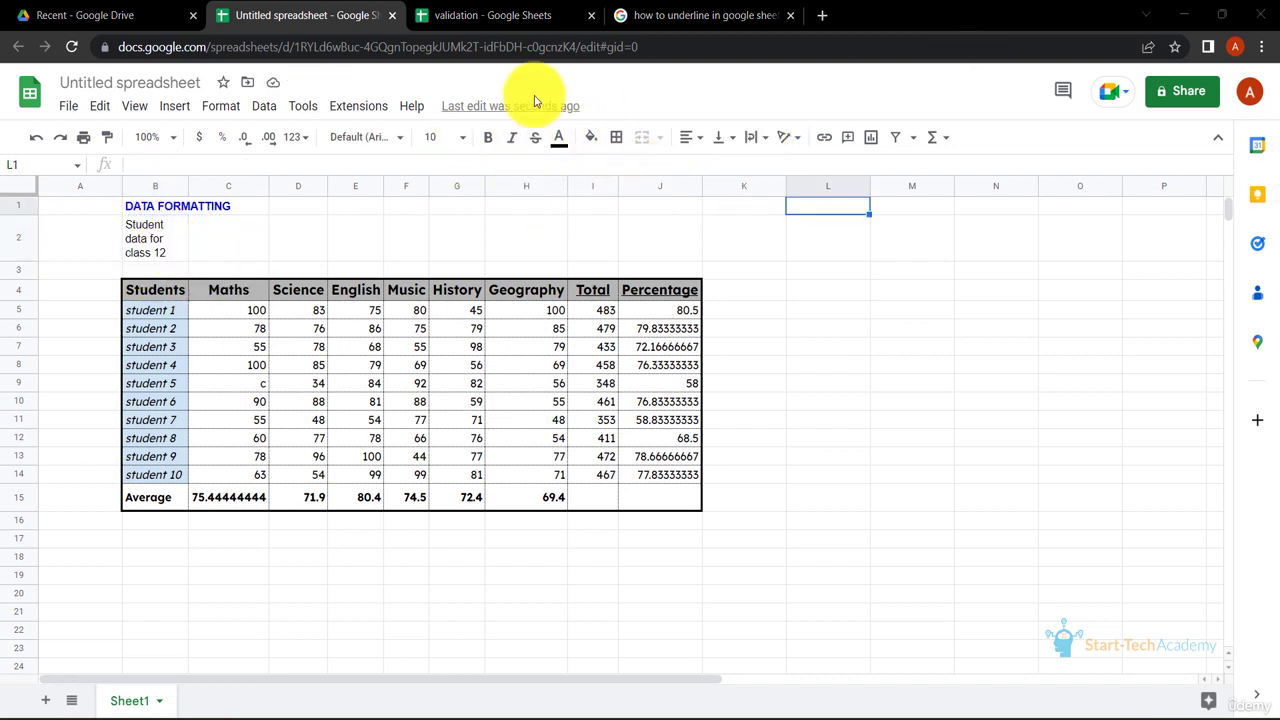
- Merge the subtitle cell B2 with the neighbouring cell C2
left_click_drag(158, 242, 221, 251)
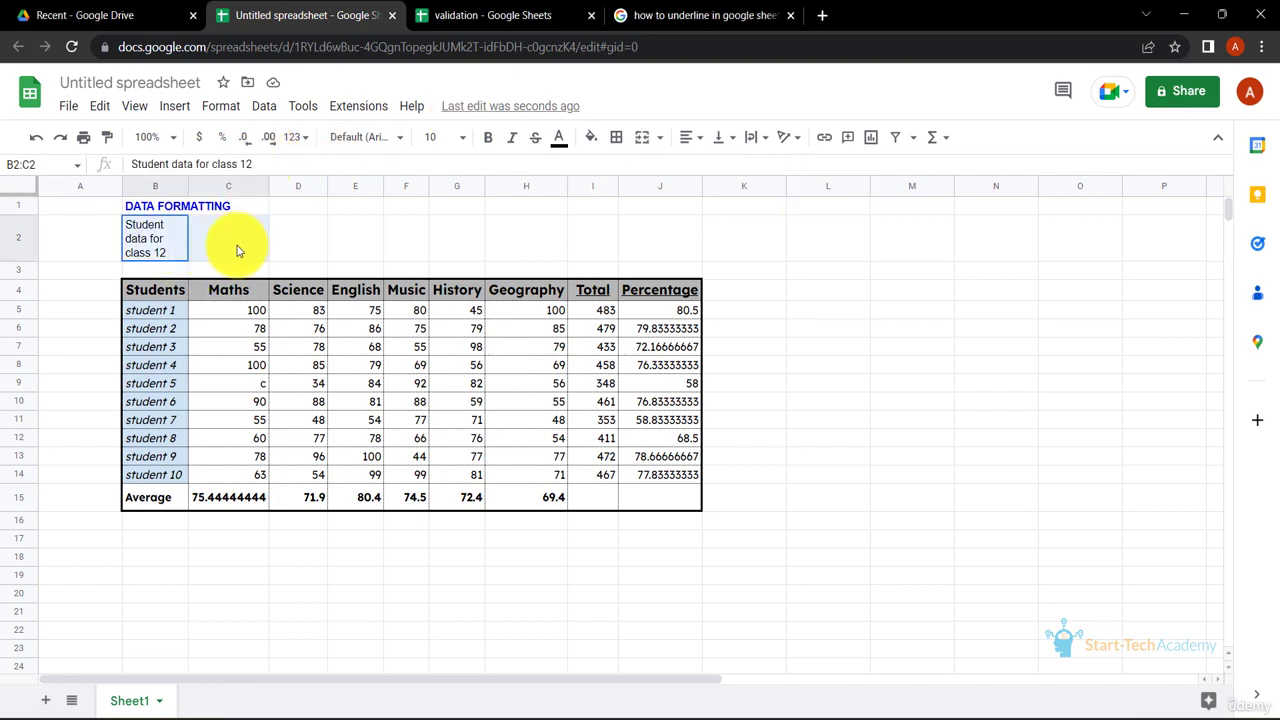
left_click(256, 108)
mouse_move(222, 107)
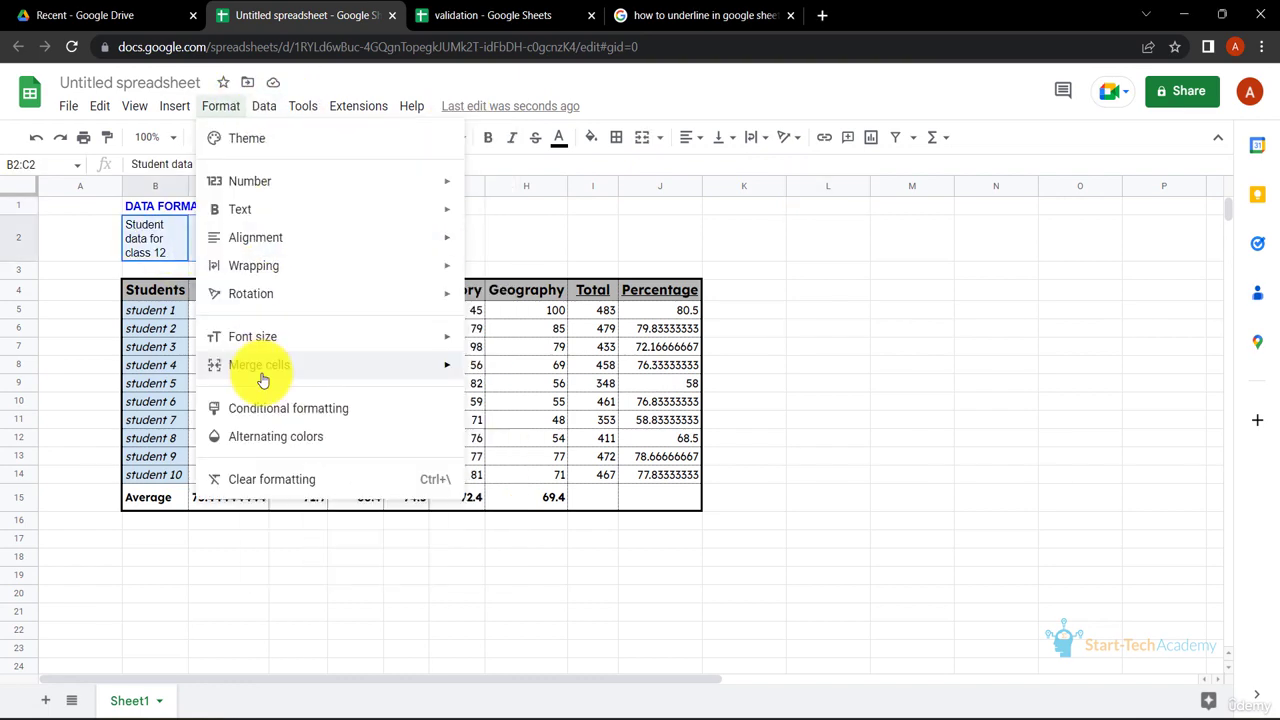
mouse_move(262, 378)
left_click(491, 380)
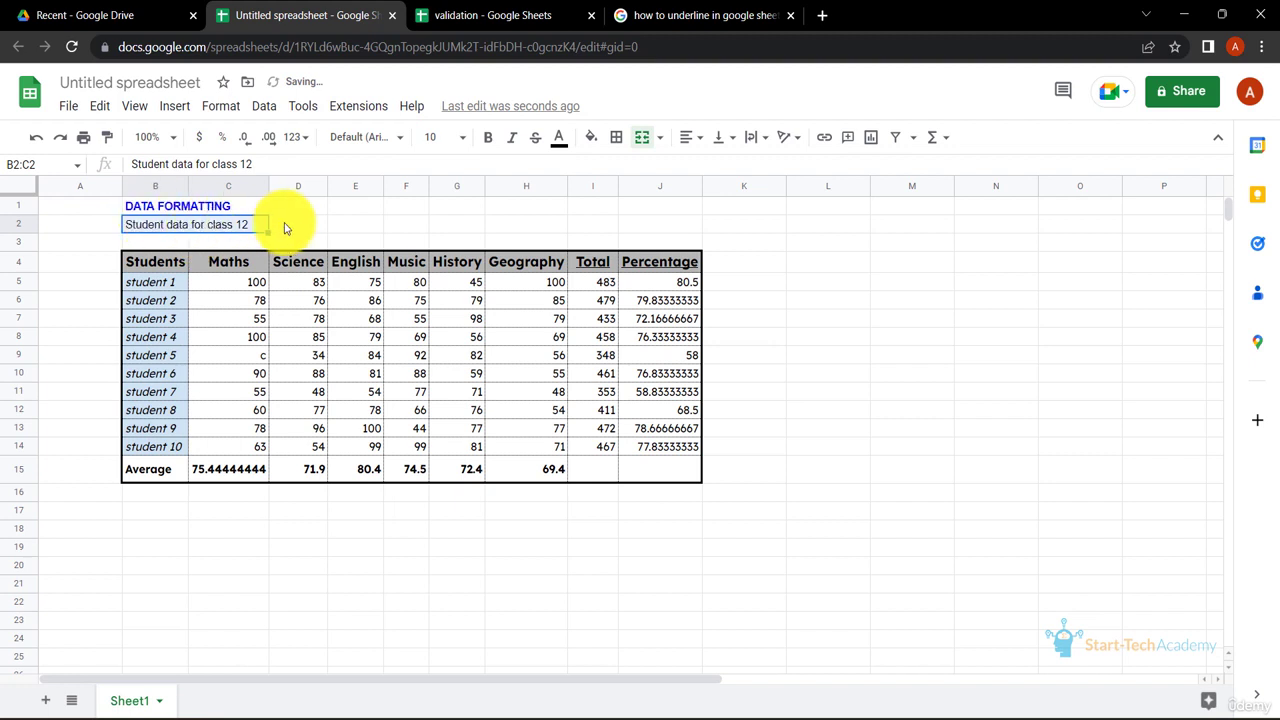
left_click(321, 229)
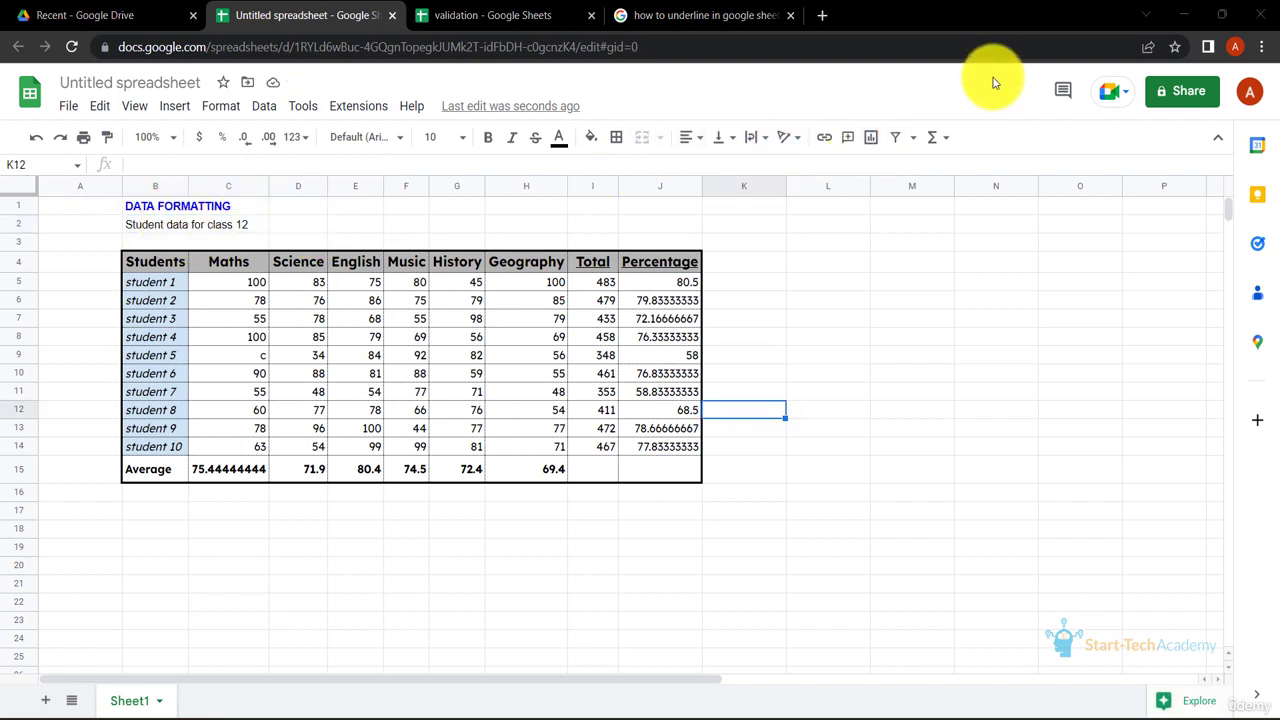
- Apply the percent number format to the Percentage values in J5:J14
left_click_drag(690, 285, 680, 446)
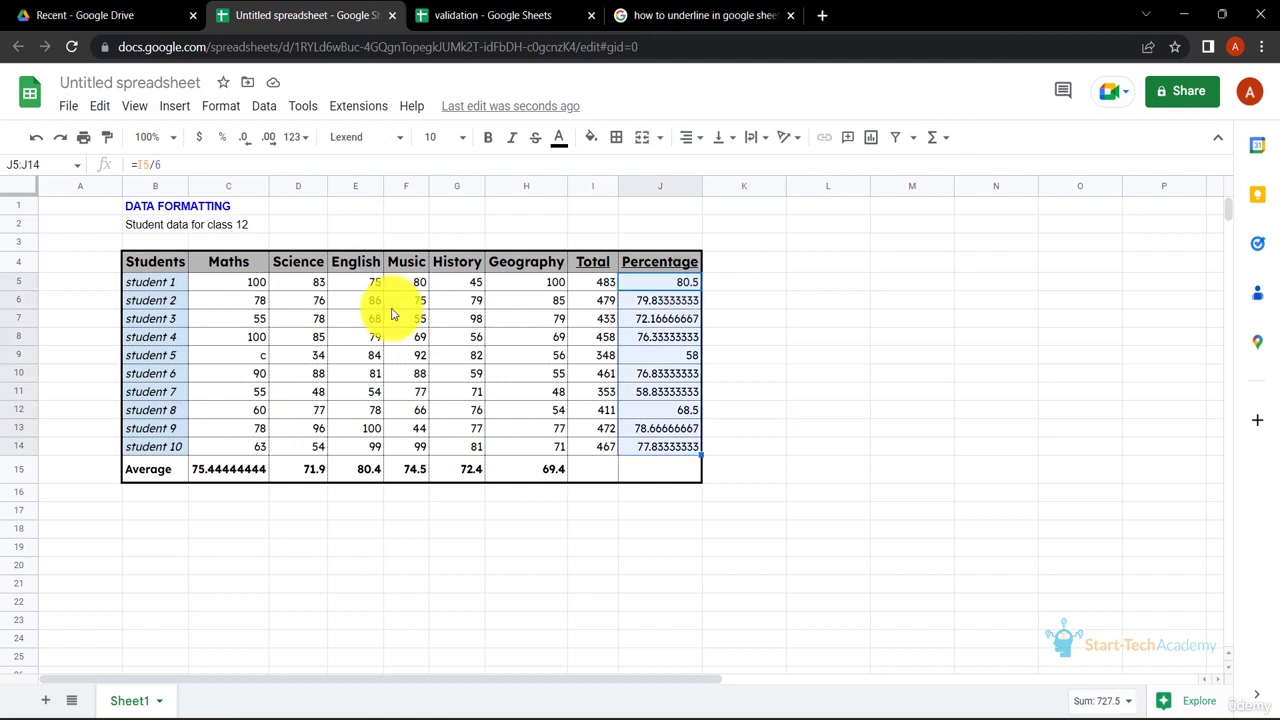
left_click(222, 138)
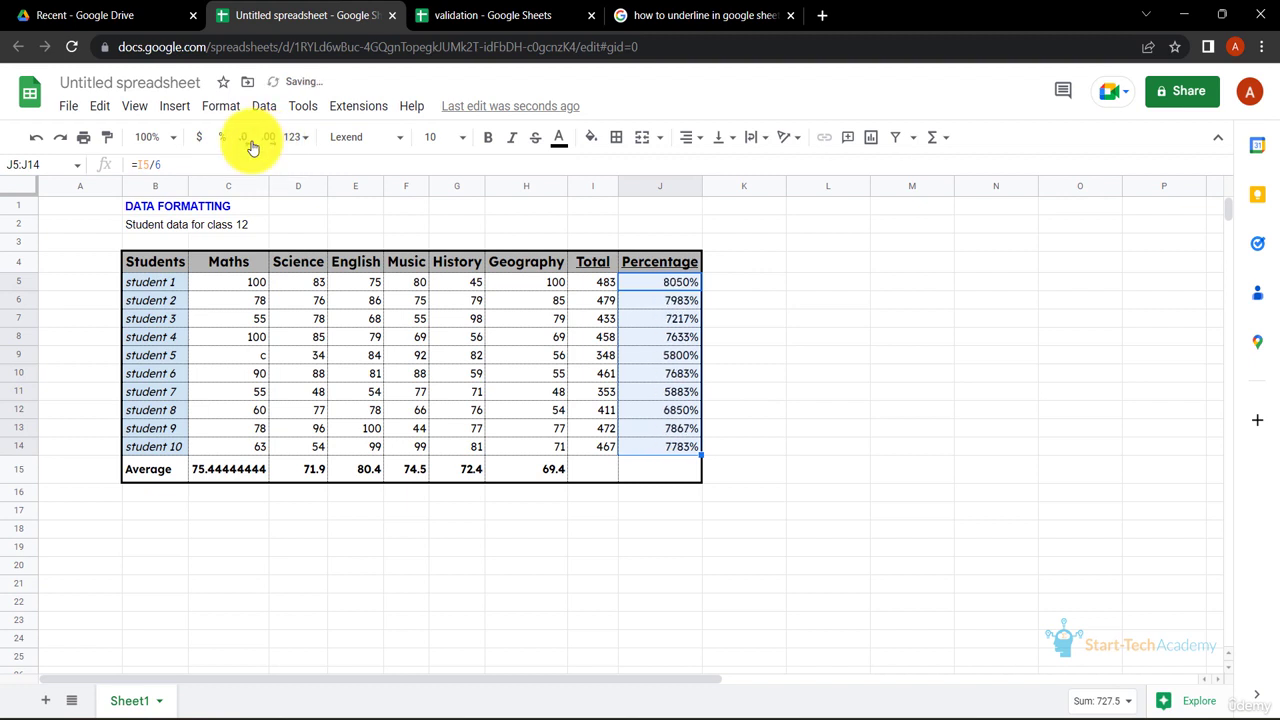
- Reduce the decimal places shown for the Maths average in cell C15
left_click(803, 466)
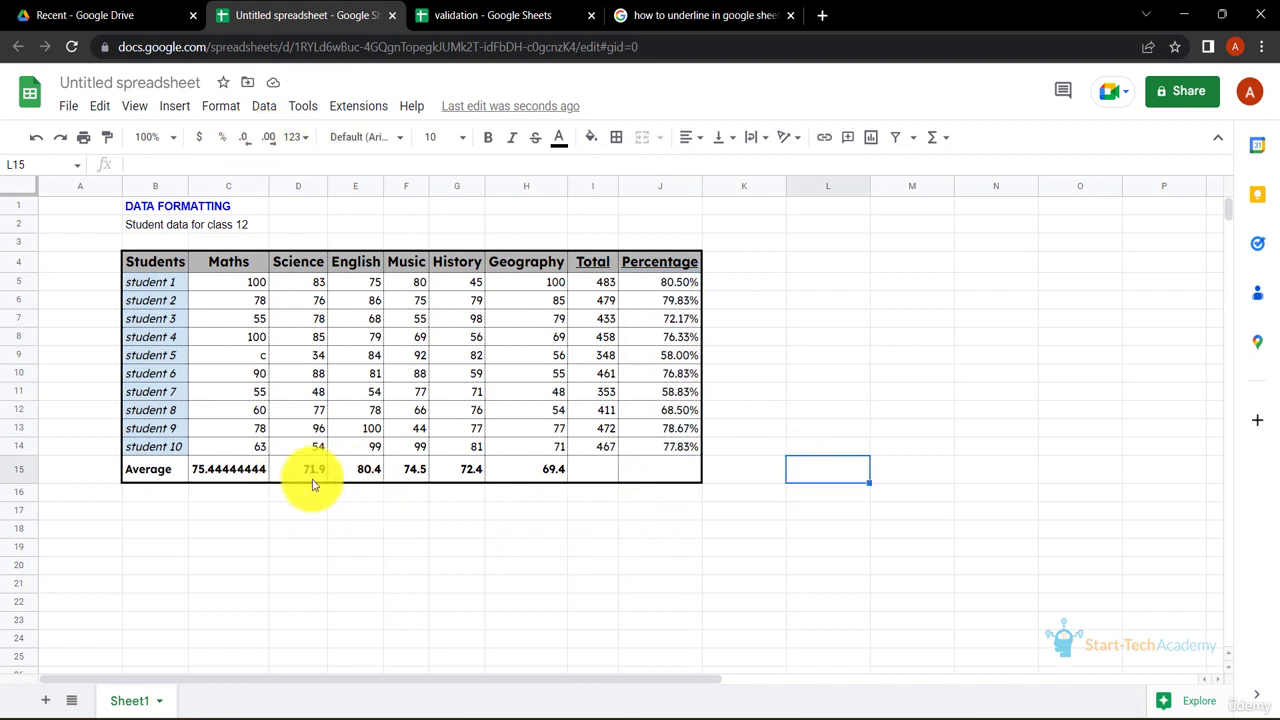
left_click(243, 479)
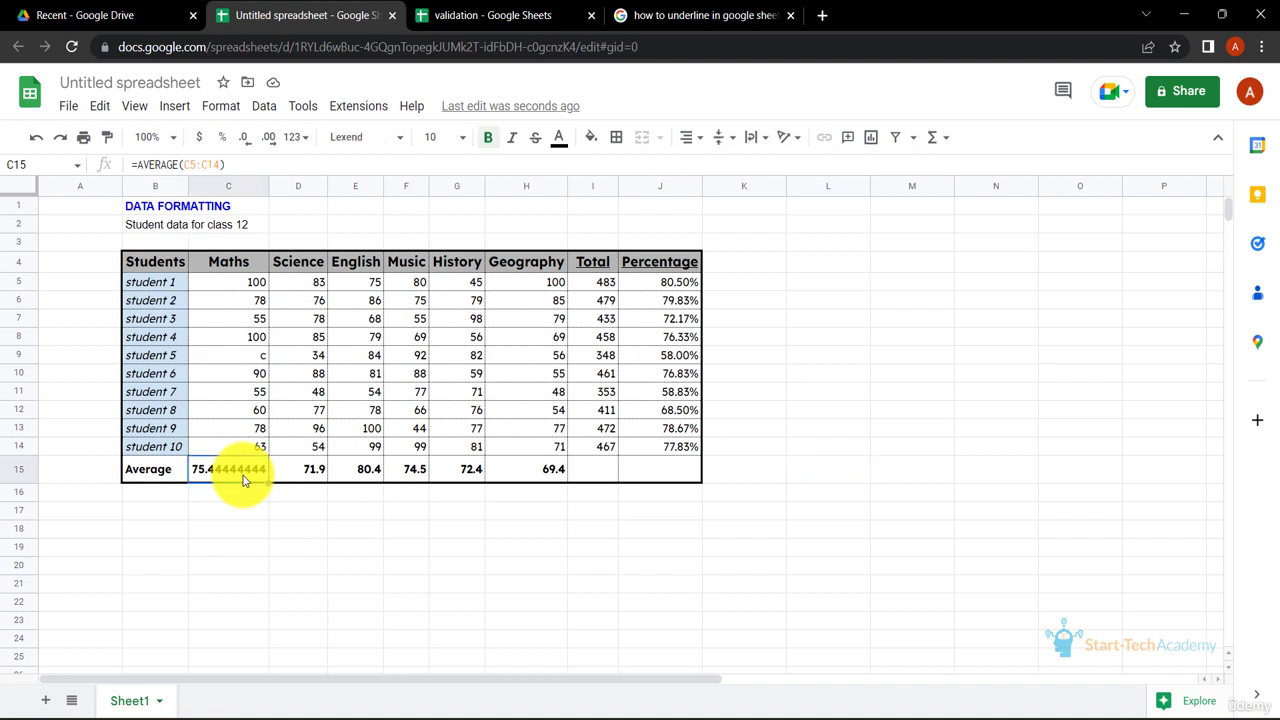
left_click(244, 144)
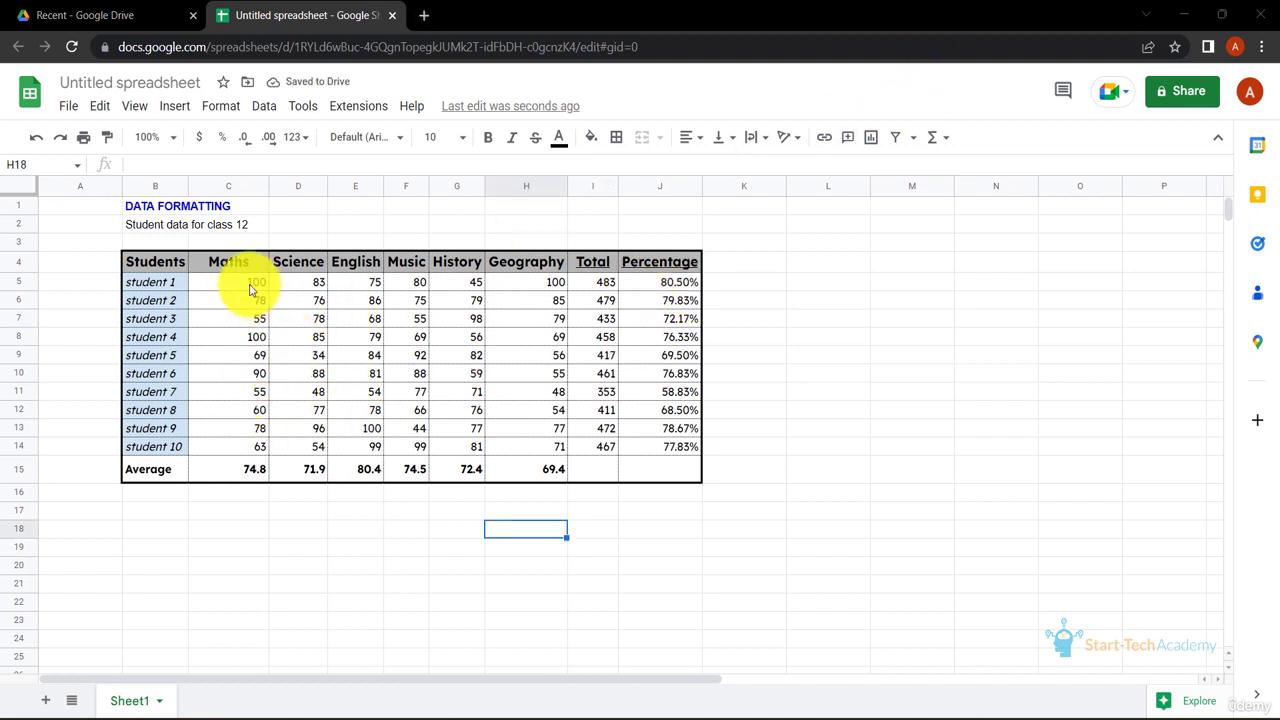
- Add a conditional format rule to the subject marks in C5:H14 for values less than 35
mouse_move(251, 289)
left_mouse_down()
mouse_move(514, 366)
mouse_move(557, 446)
left_mouse_up()
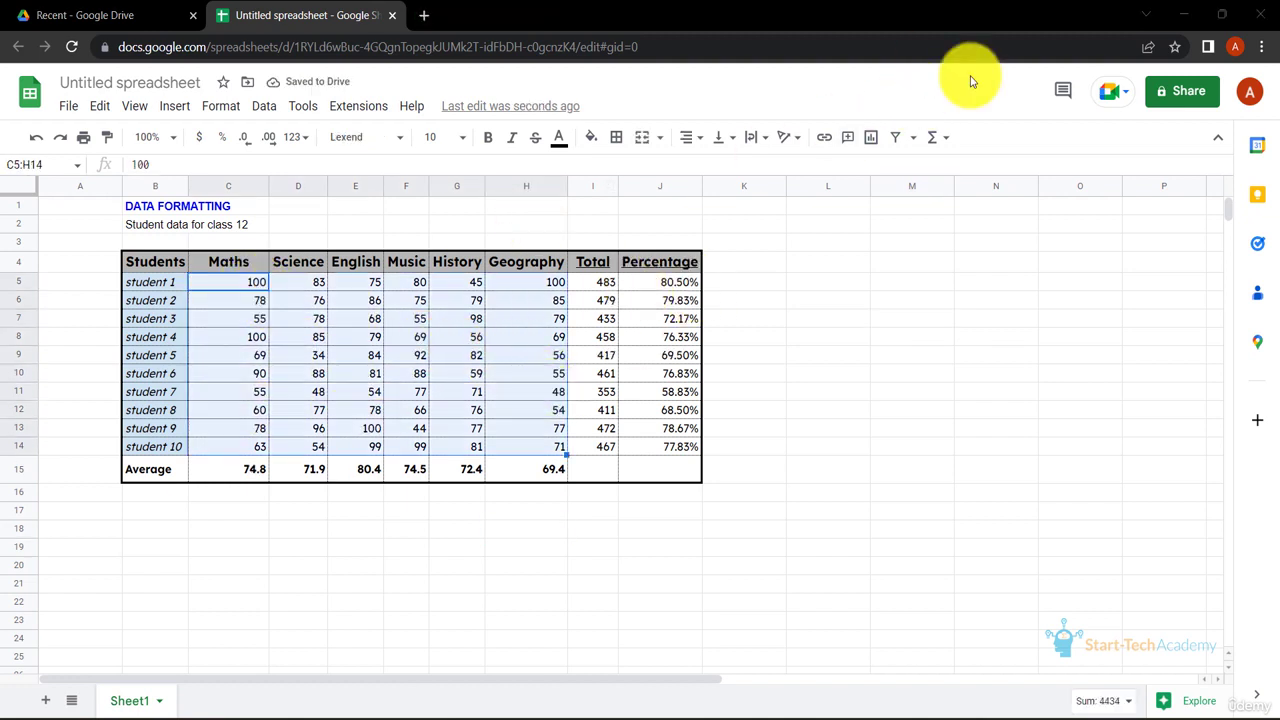
left_click(228, 106)
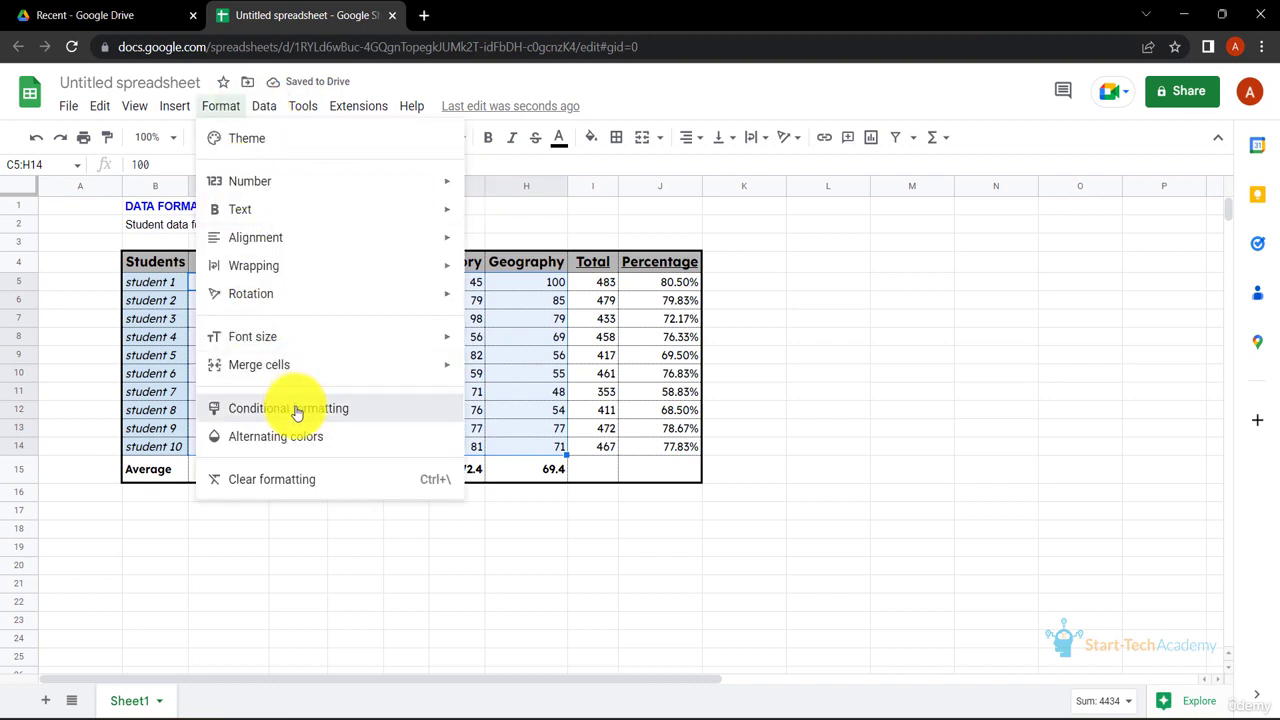
left_click(297, 412)
left_click(1128, 384)
scroll(1072, 605, "down", 3)
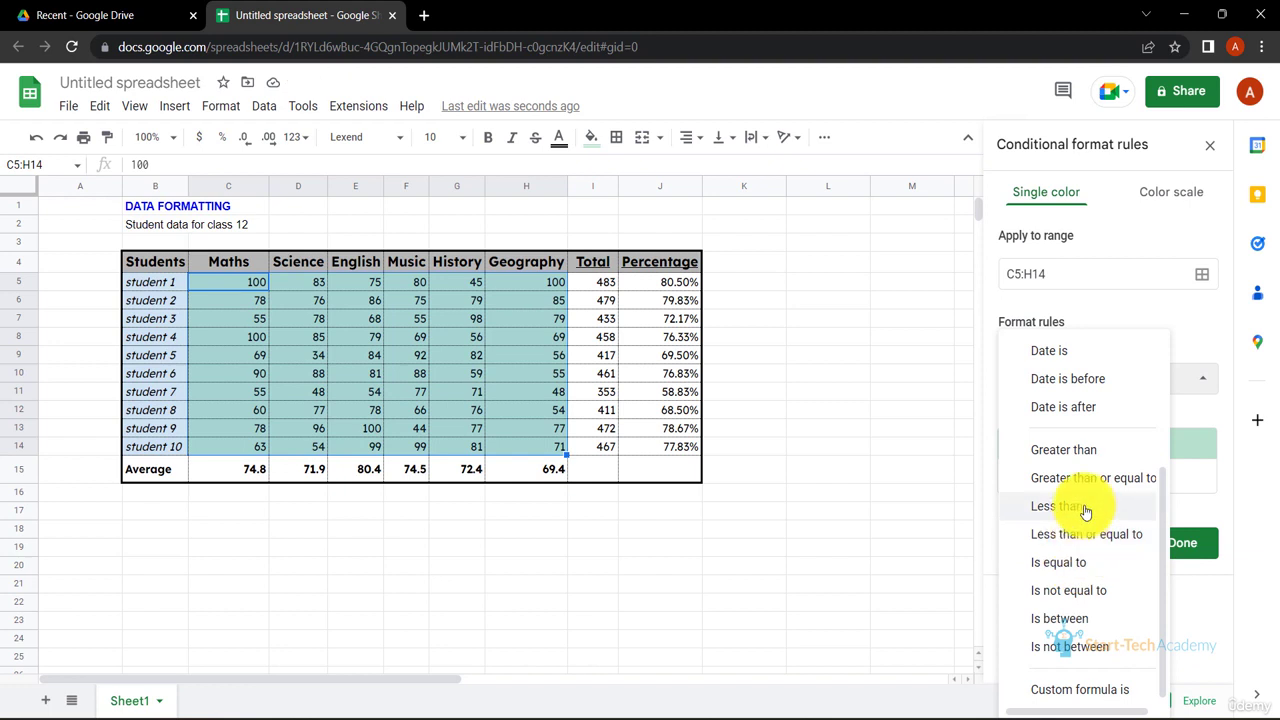
left_click(1068, 508)
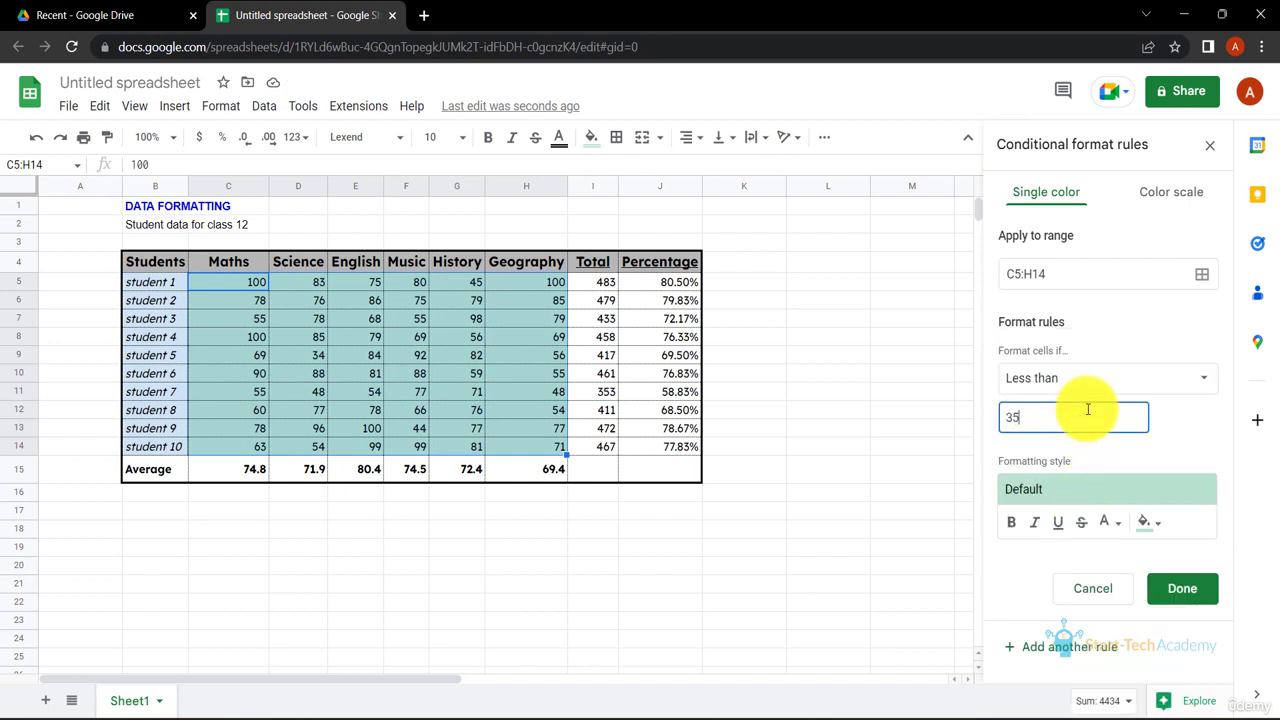
- Format the marks matching the less-than-35 rule with a red fill and white text, and save the rule
left_click(1155, 527)
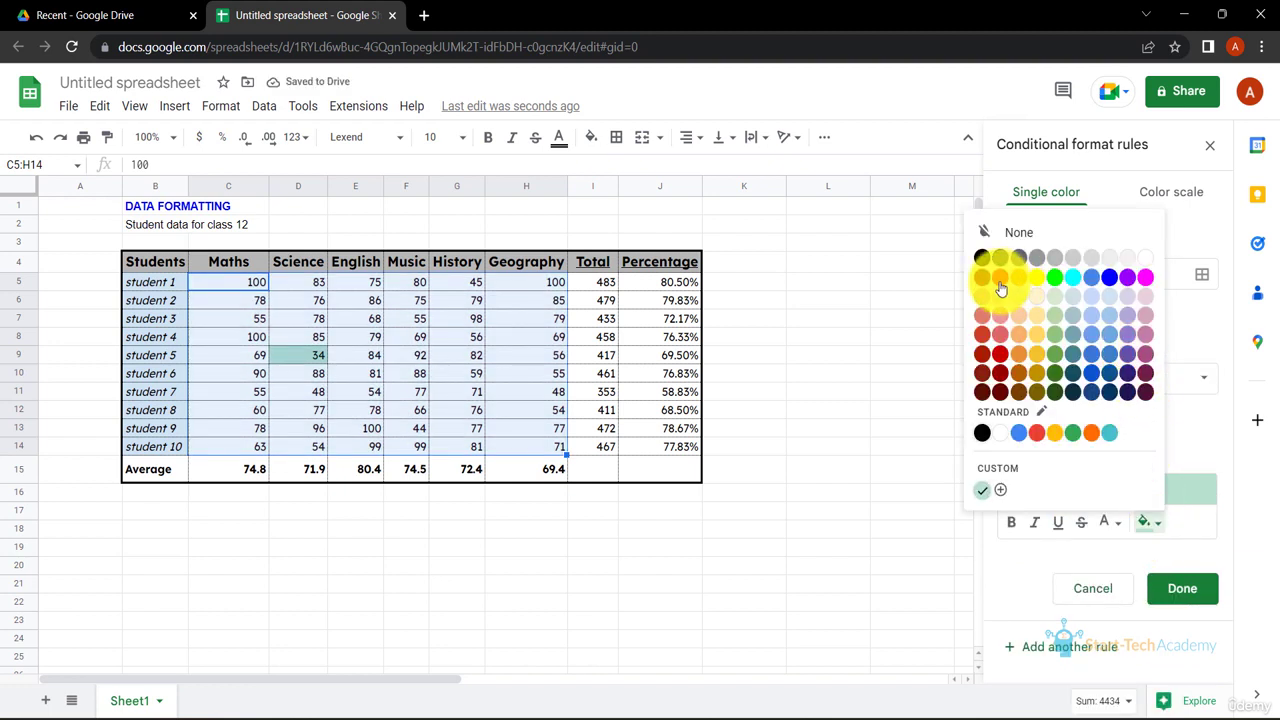
left_click(983, 277)
left_click(1110, 522)
left_click(1105, 259)
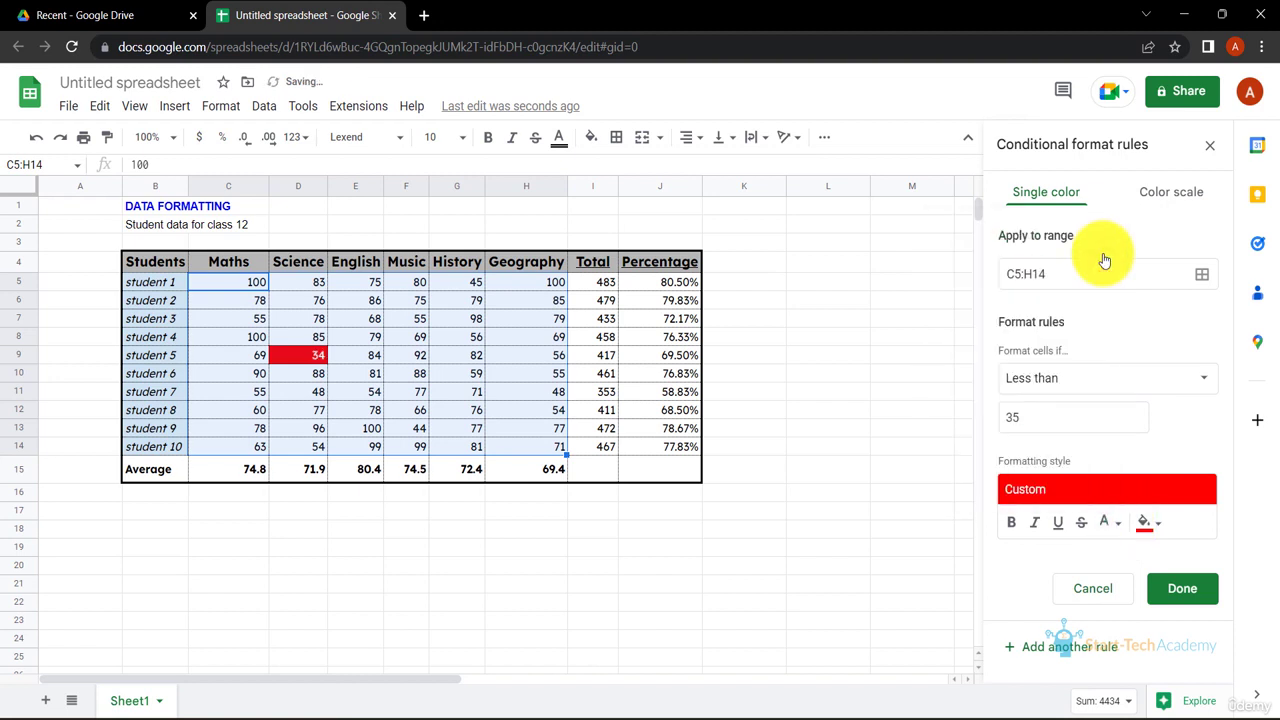
left_click(1175, 588)
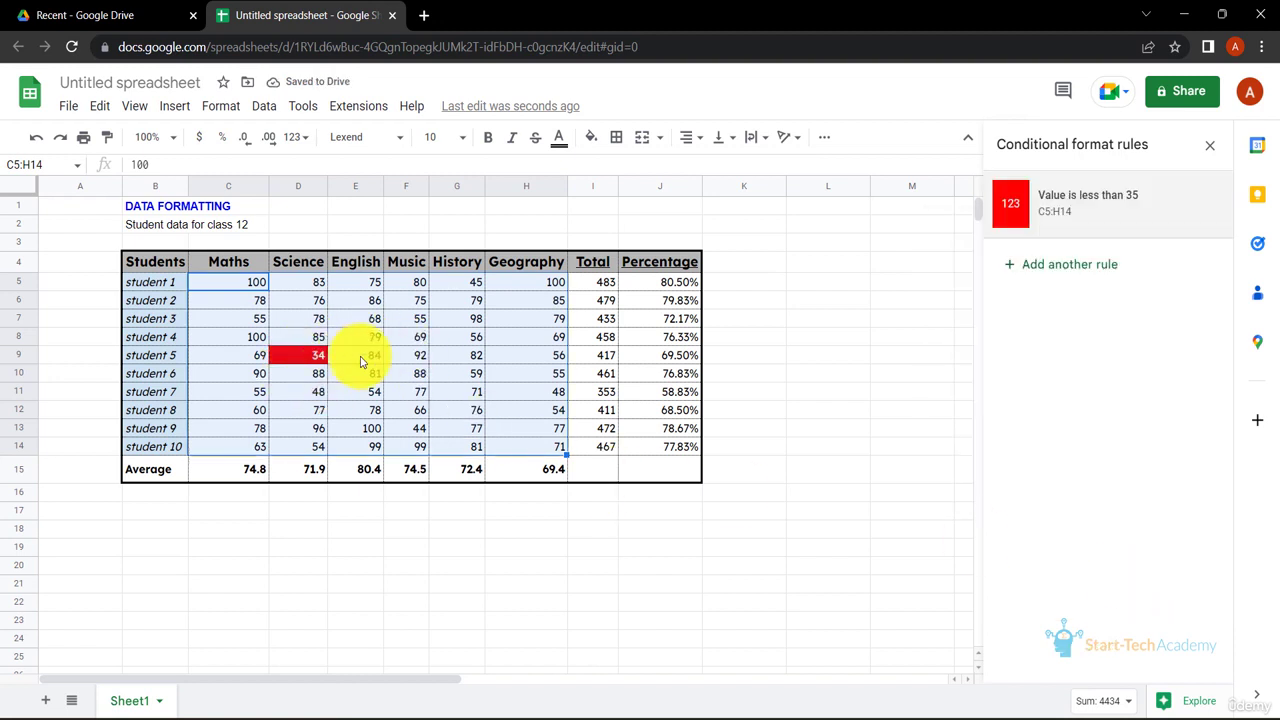
- Change student 7's History mark in G11 to 31
left_click(475, 397)
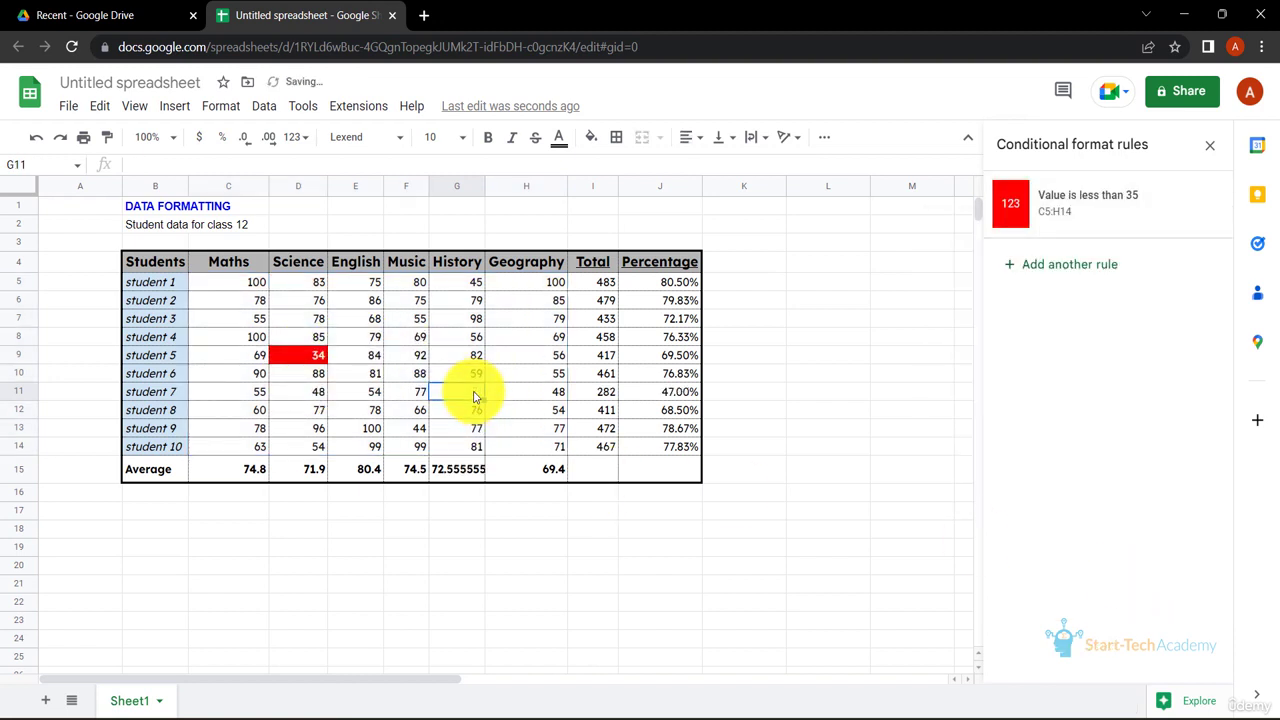
type("31")
key("Return")
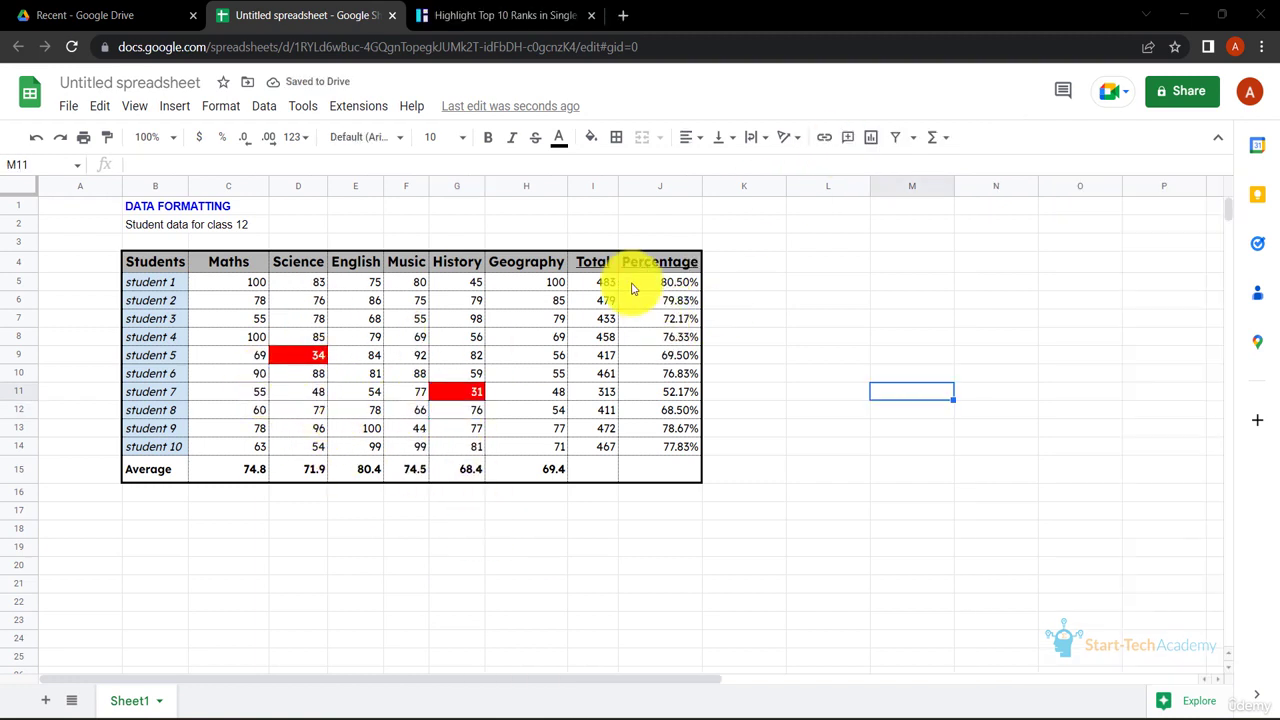
- Add a custom-formula conditional format rule to the Total values in I5:I14, with a RANK formula beginning =RANK(I5,I$5:I
left_click_drag(604, 289, 598, 427)
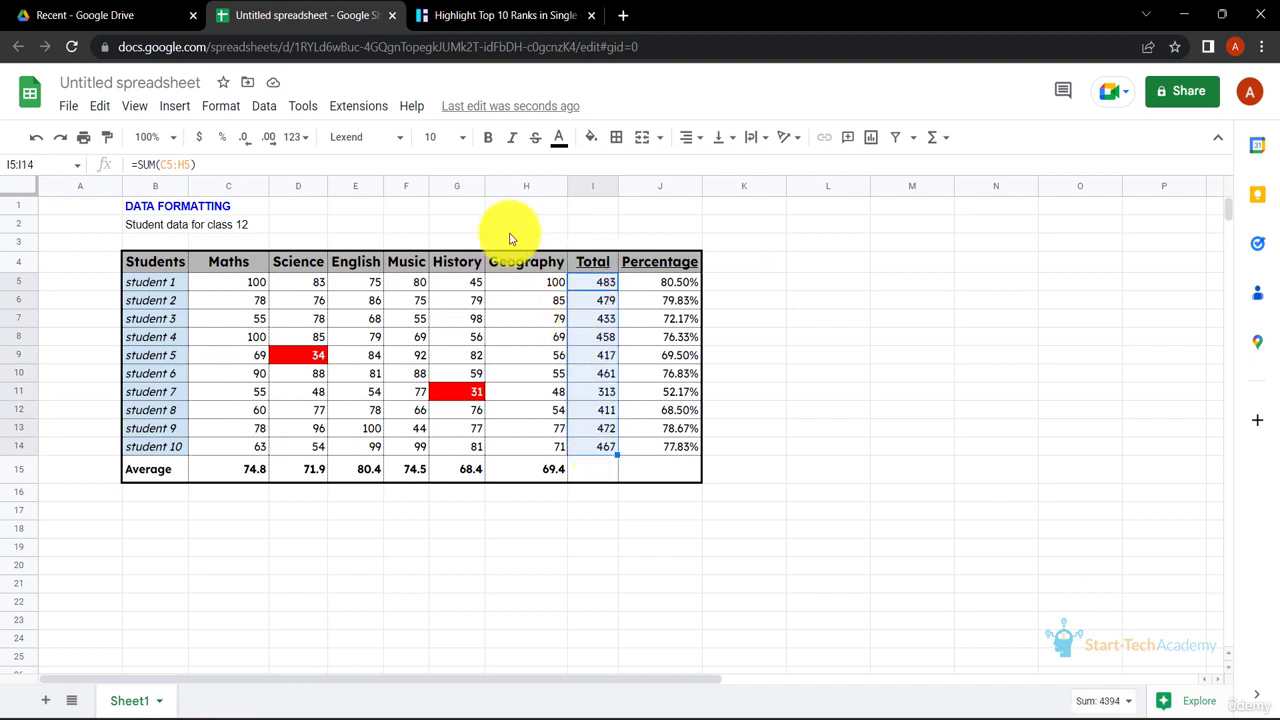
left_click(213, 114)
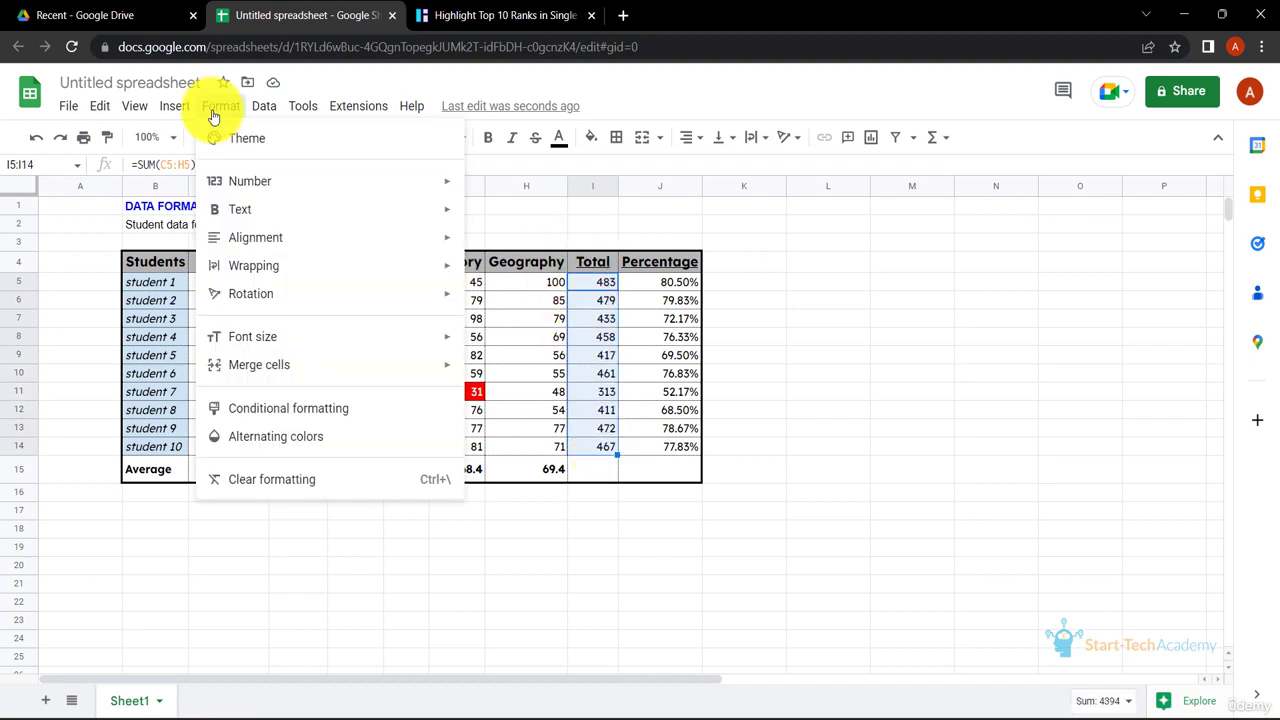
left_click(288, 408)
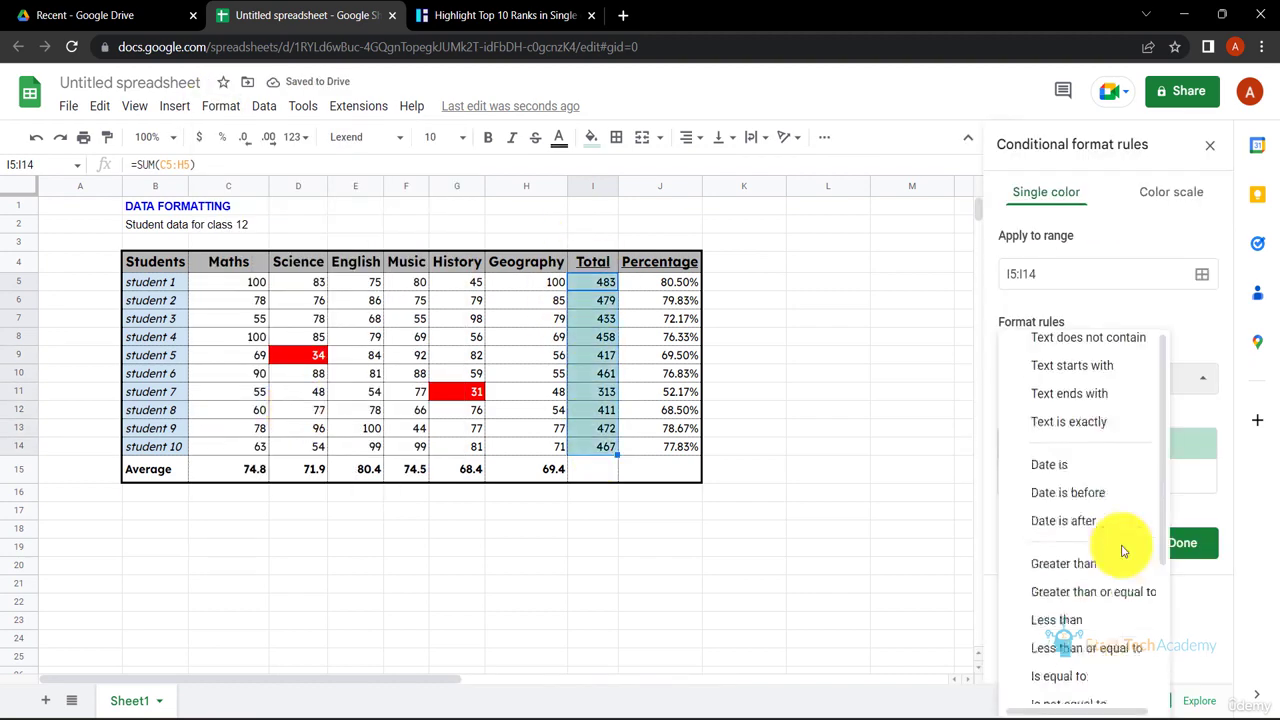
scroll(1120, 543, "down", 5)
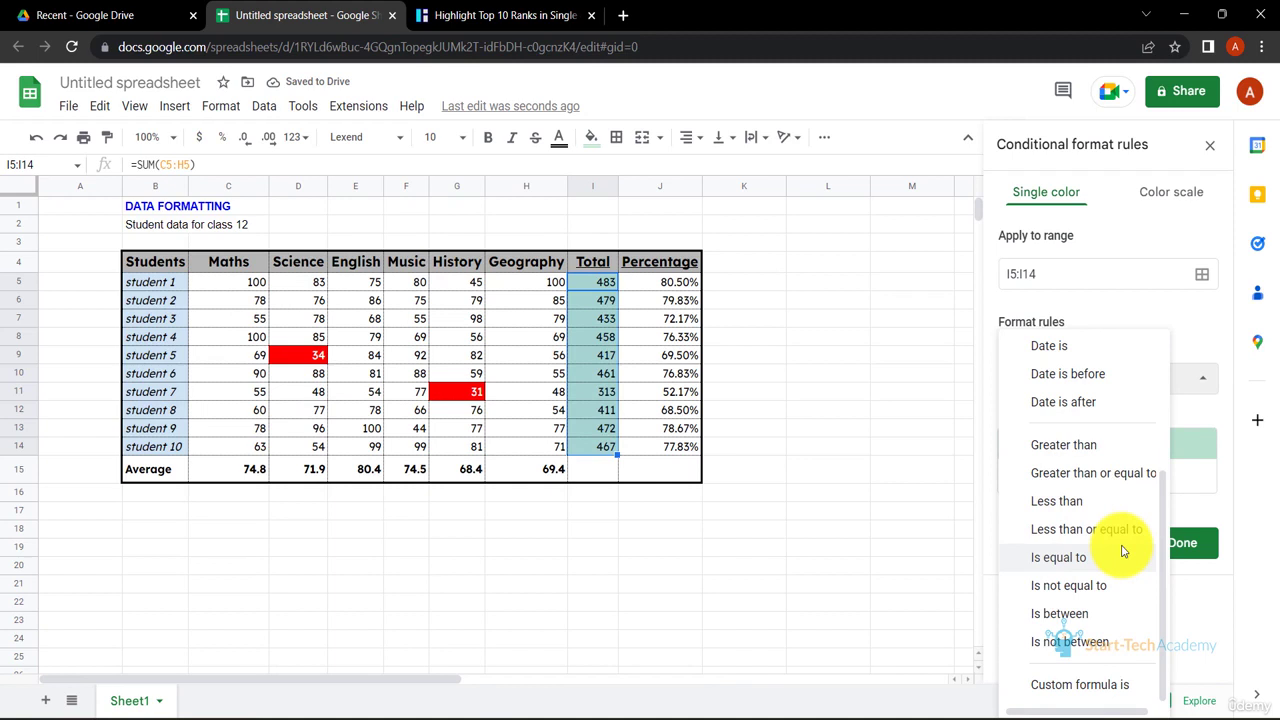
left_click(1079, 684)
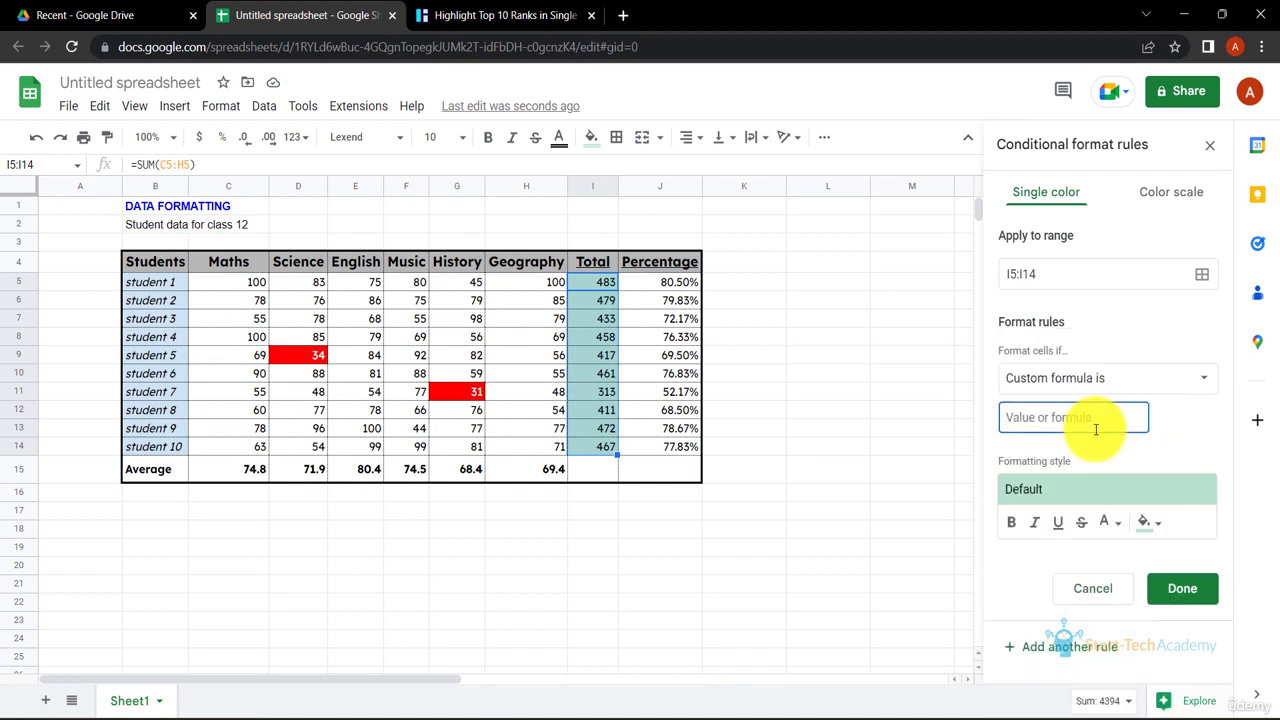
type("=RANK(I")
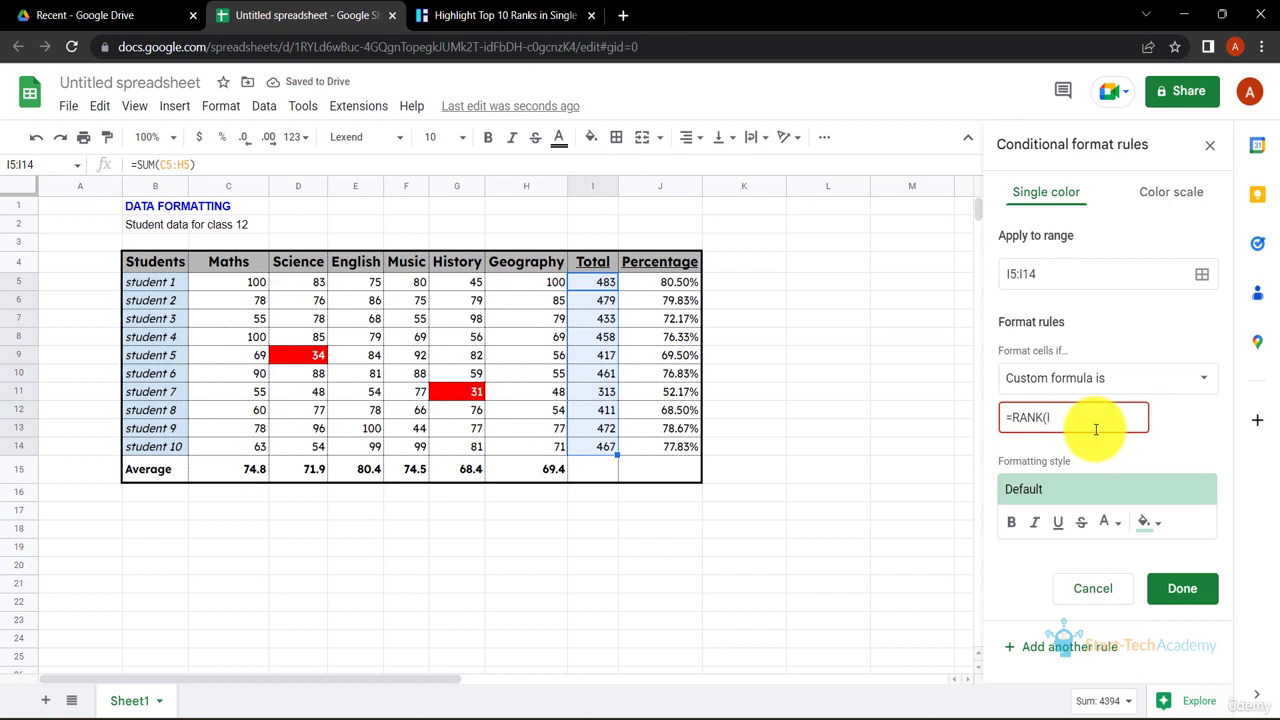
type("5,I$")
type("5:I")
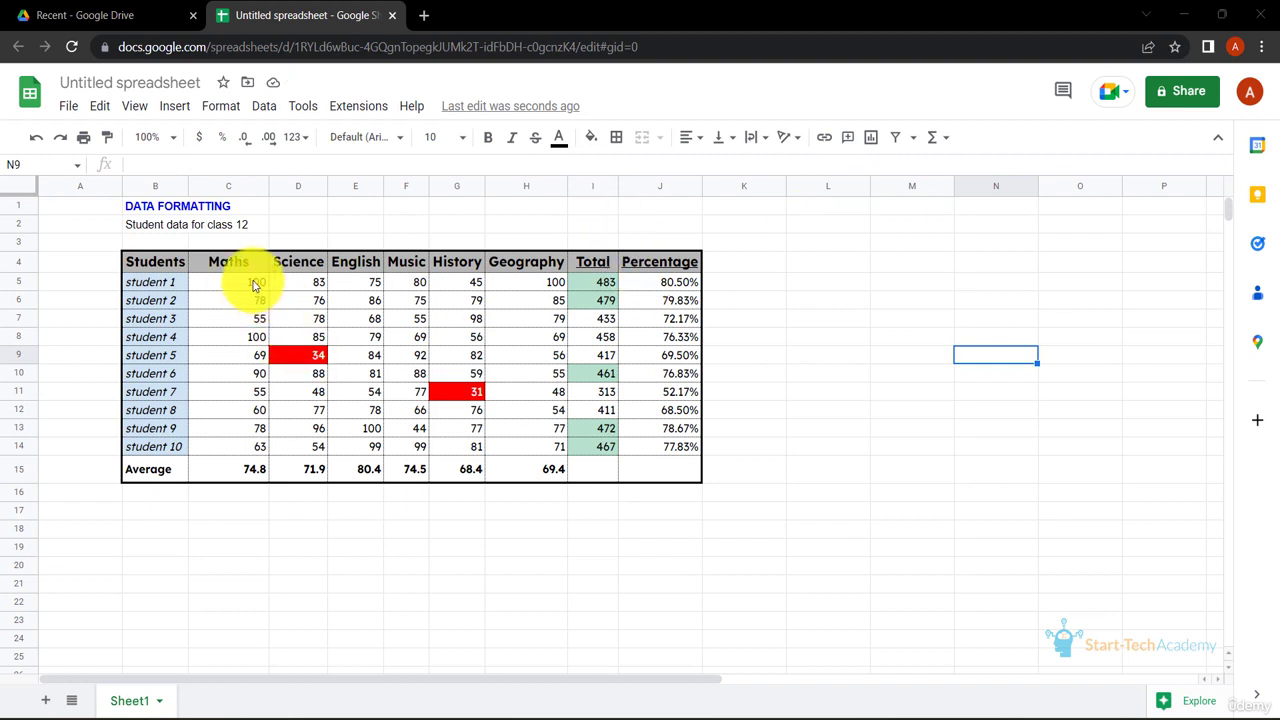
- Add a color scale conditional format rule to the Maths marks in C5:C14
left_click_drag(255, 287, 251, 449)
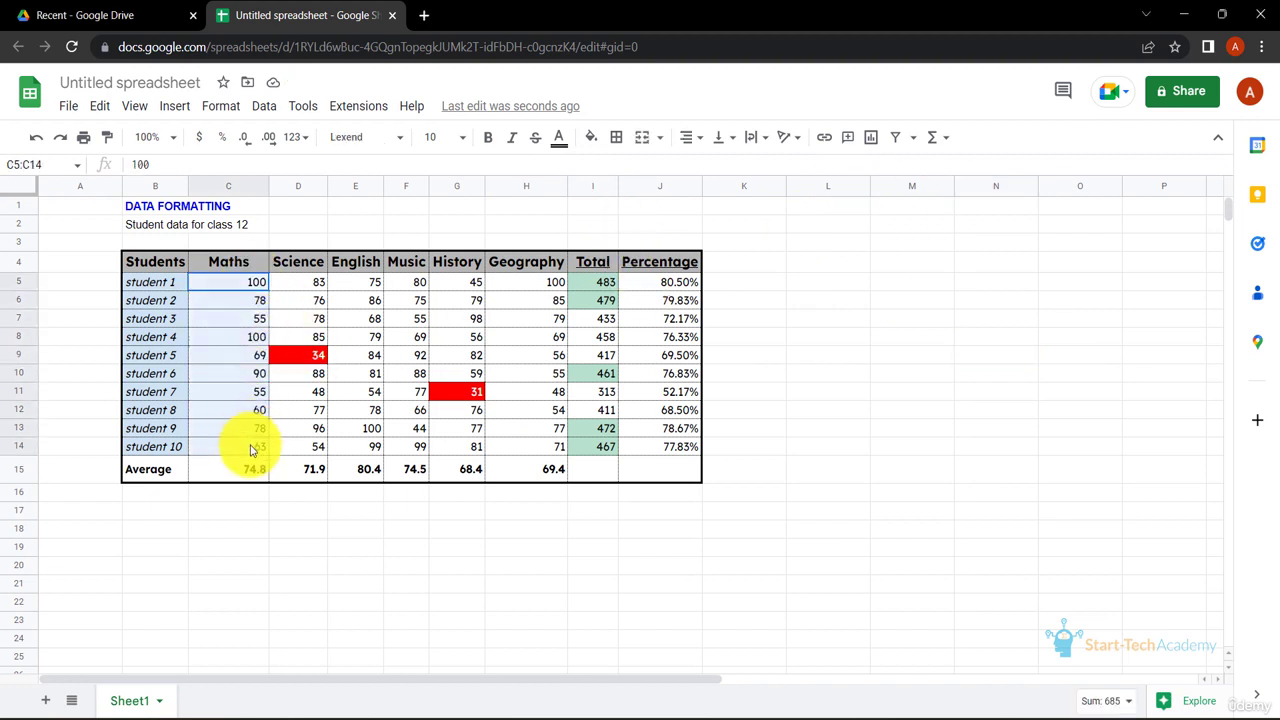
left_click(222, 106)
left_click(295, 414)
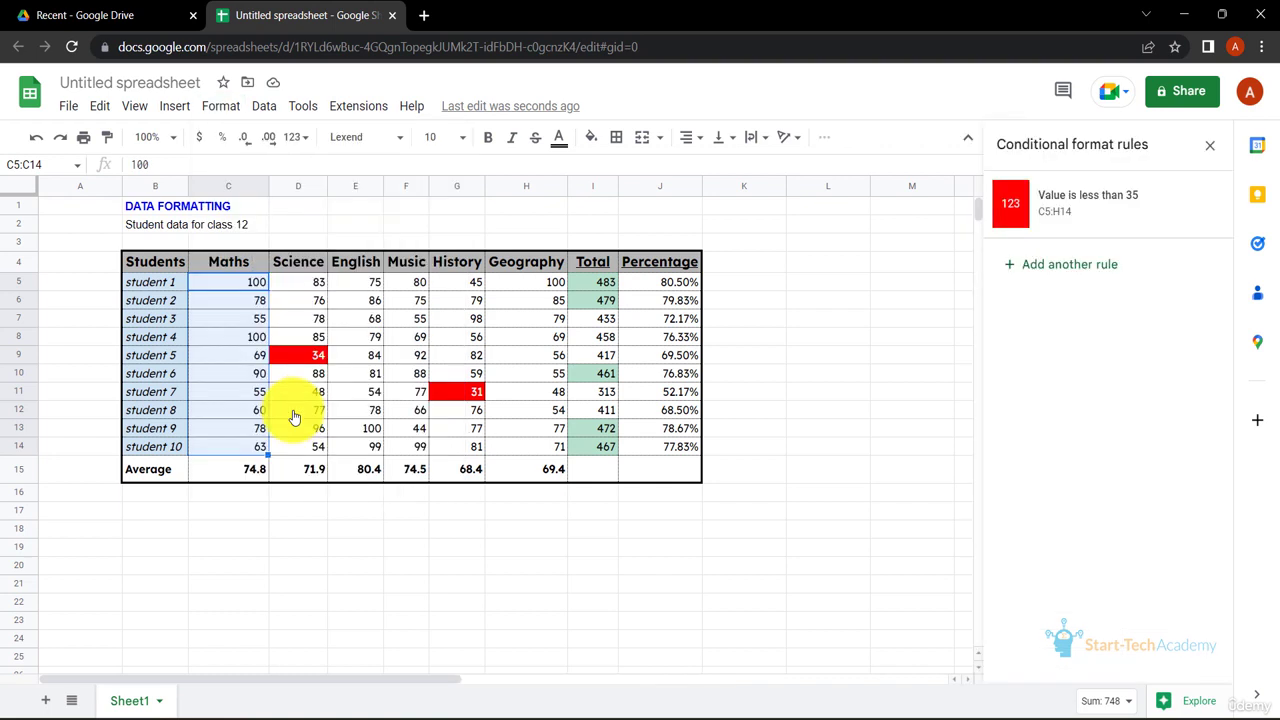
left_click(1057, 265)
left_click(1175, 195)
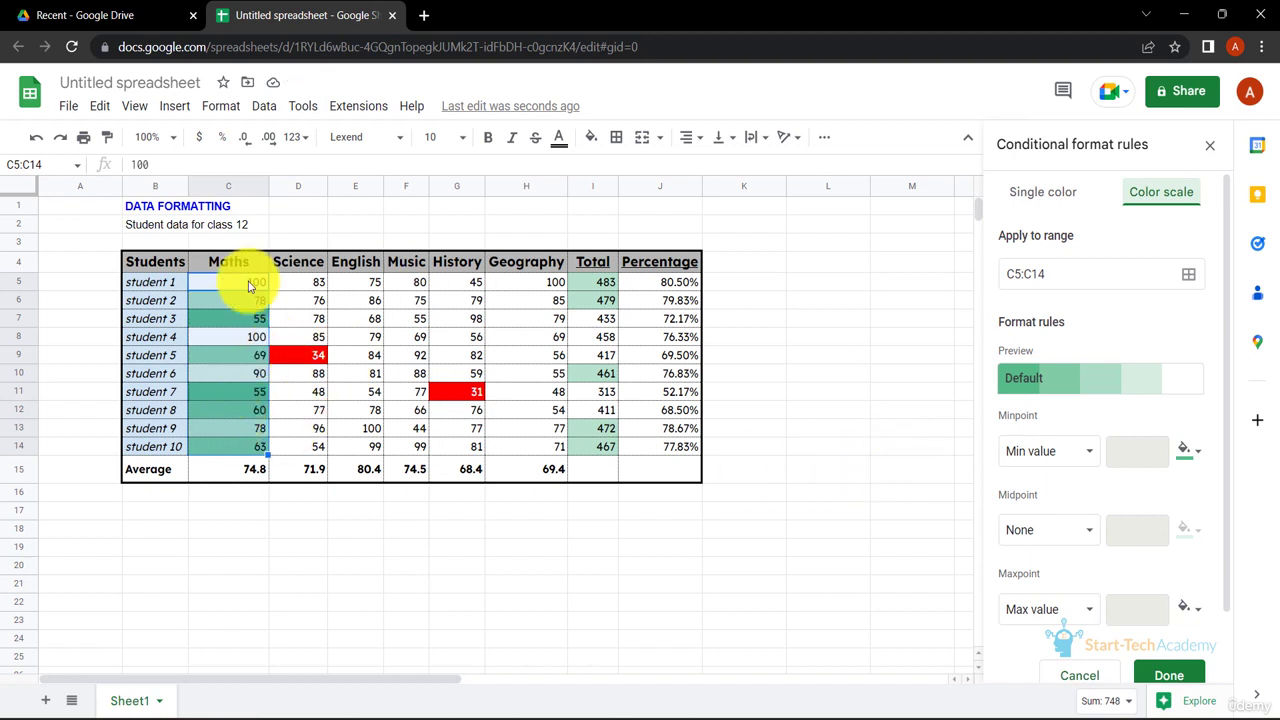
- Try red and dark blue as the minimum-point color of the Maths color scale
left_click(1200, 454)
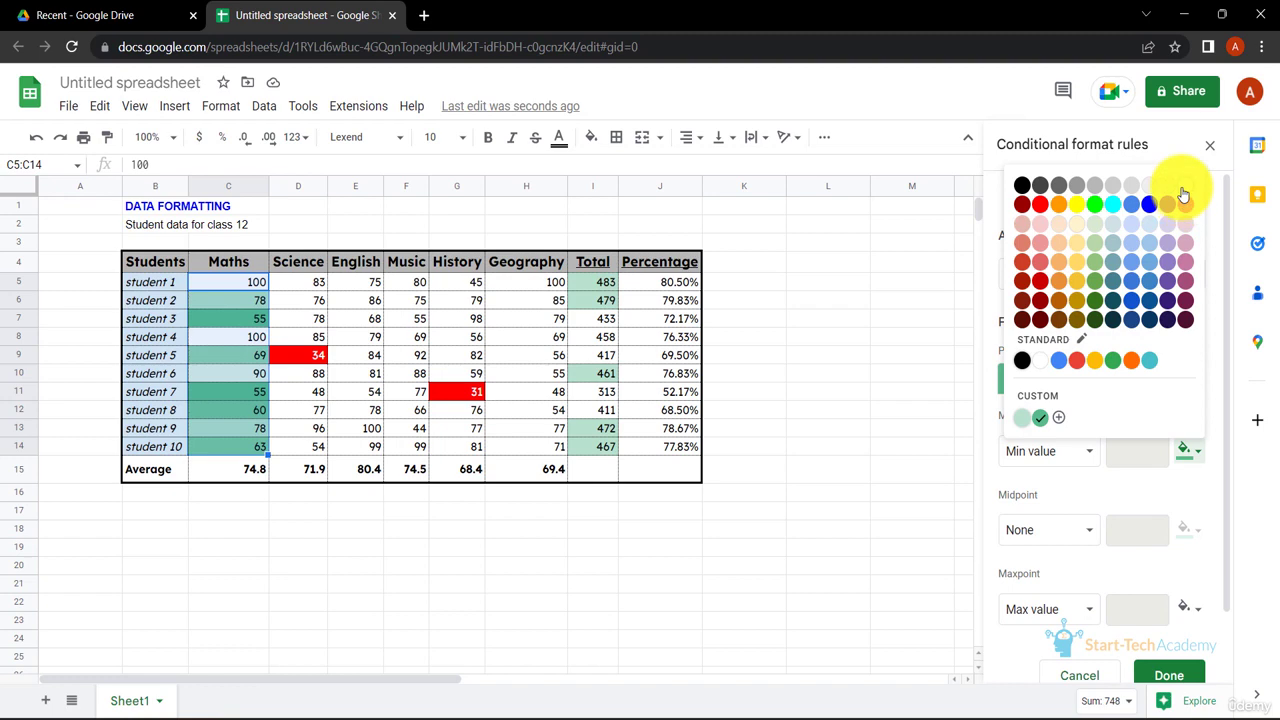
left_click(1040, 204)
left_click(1200, 450)
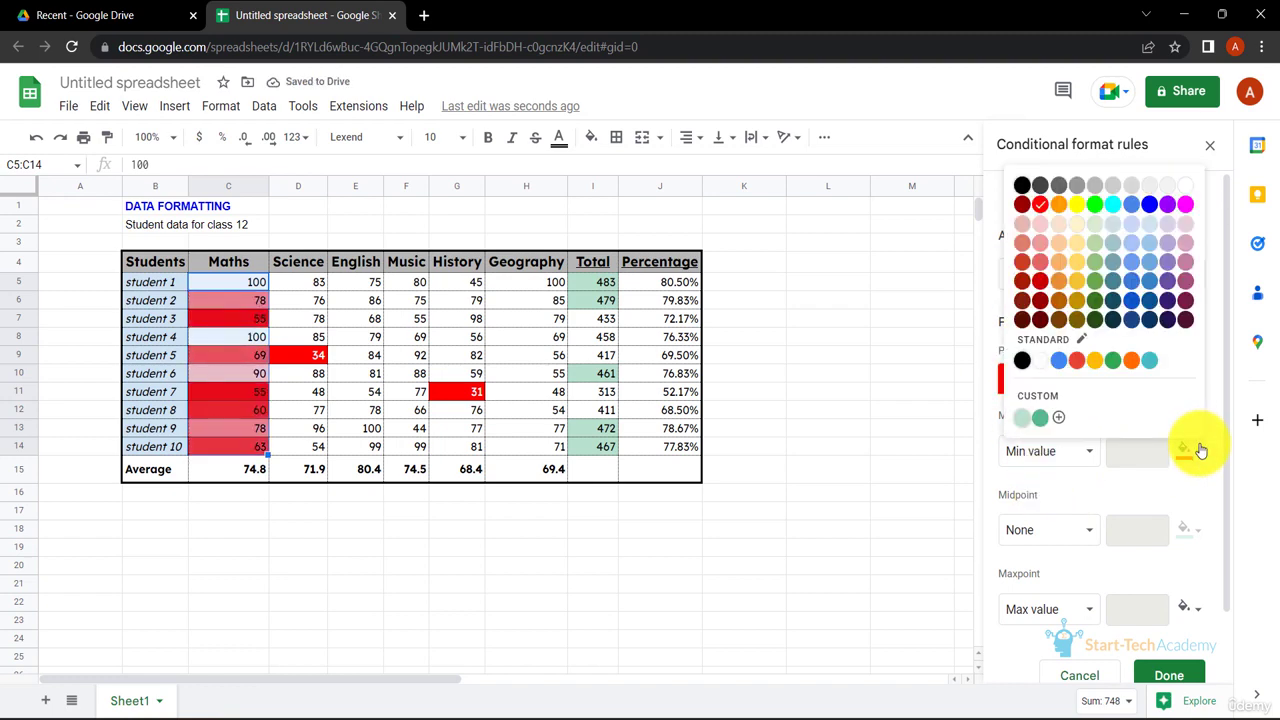
left_click(1150, 281)
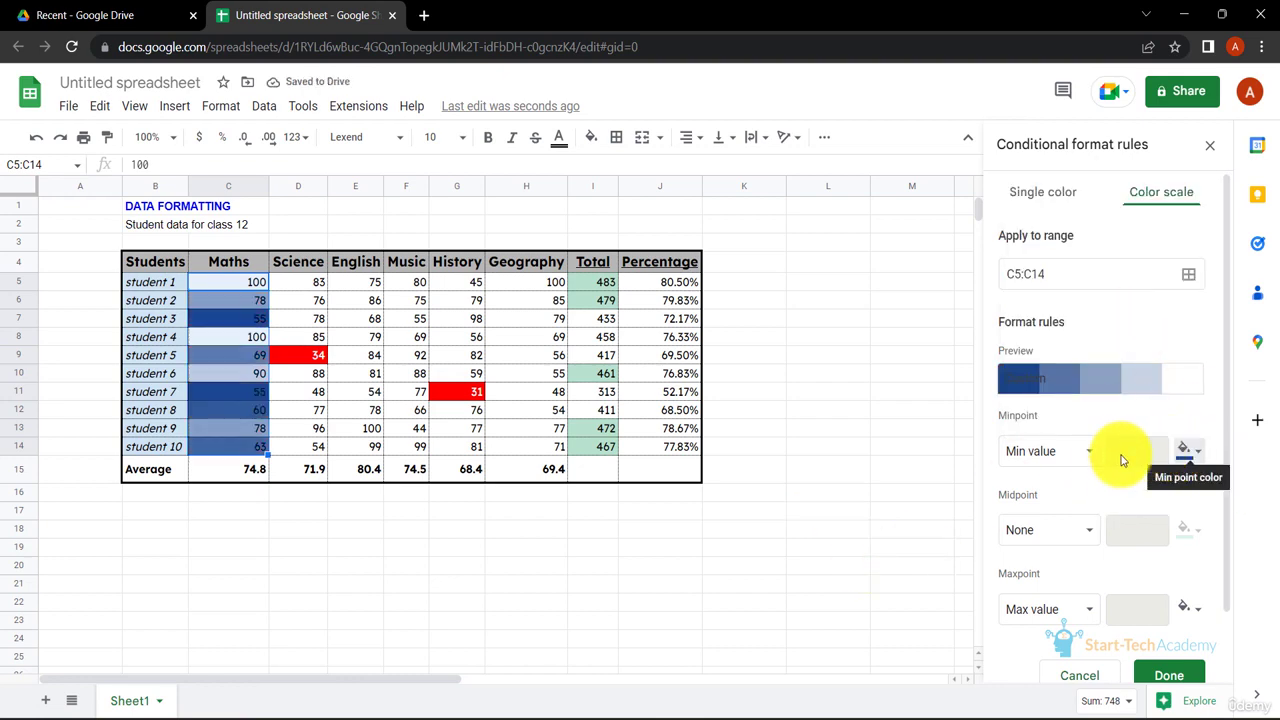
- Set the Maths color scale to light blue at the minimum point and dark blue at the maximum point
left_click(1188, 451)
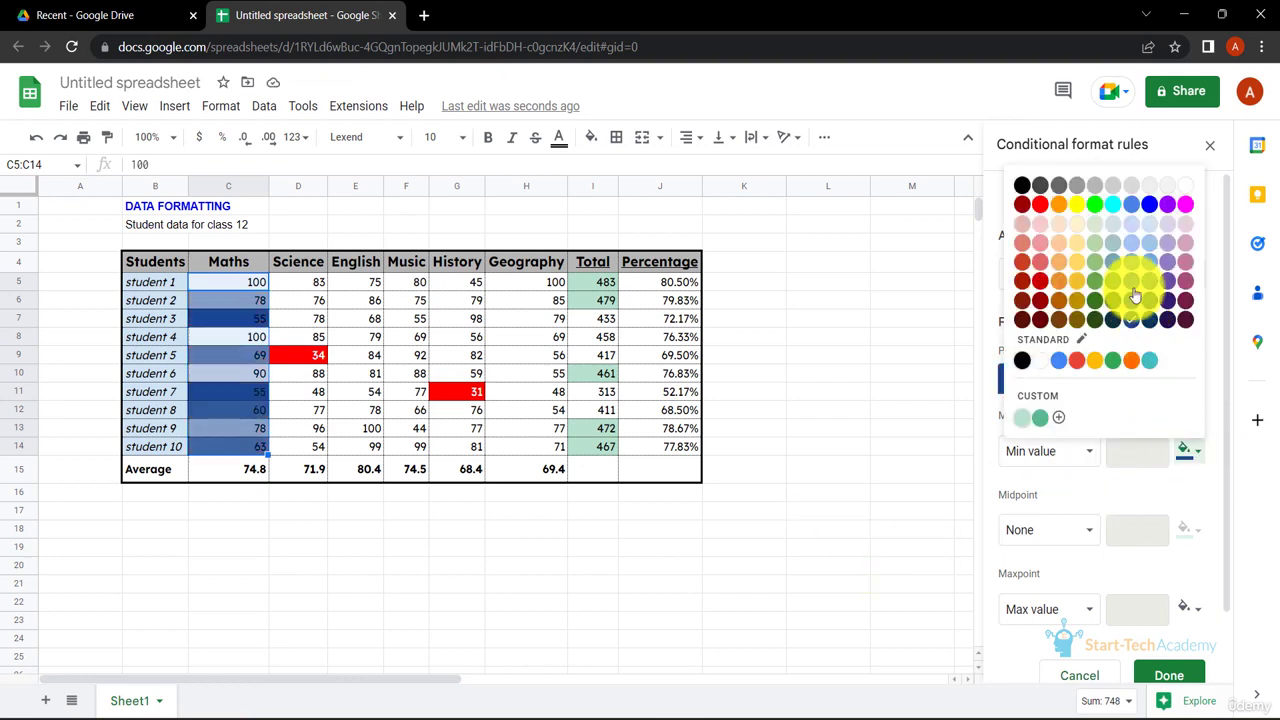
left_click(1129, 230)
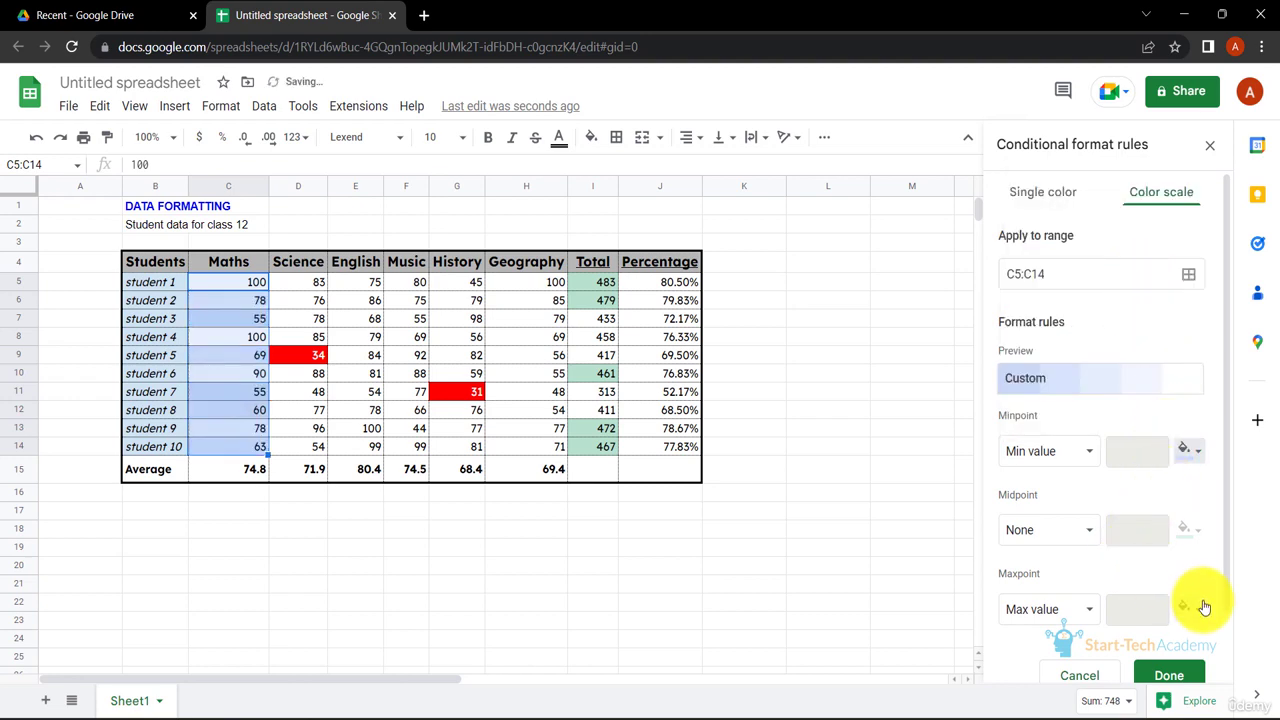
left_click(1190, 609)
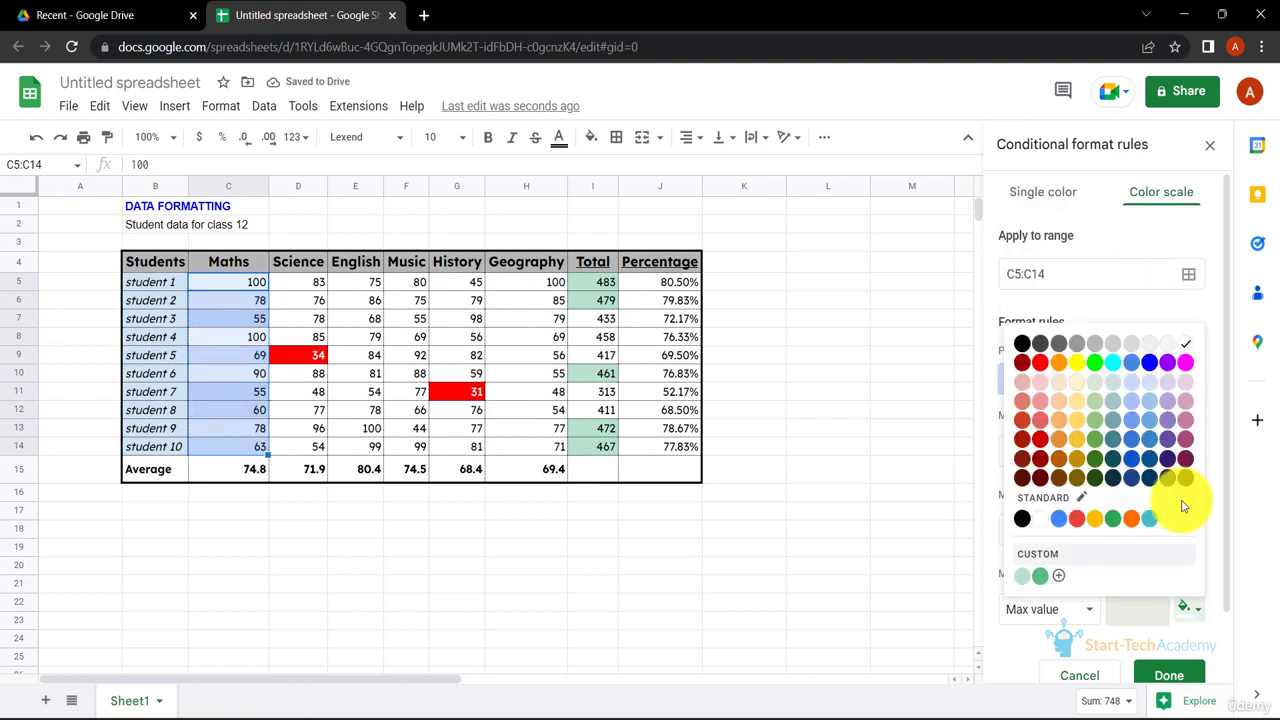
left_click(1131, 478)
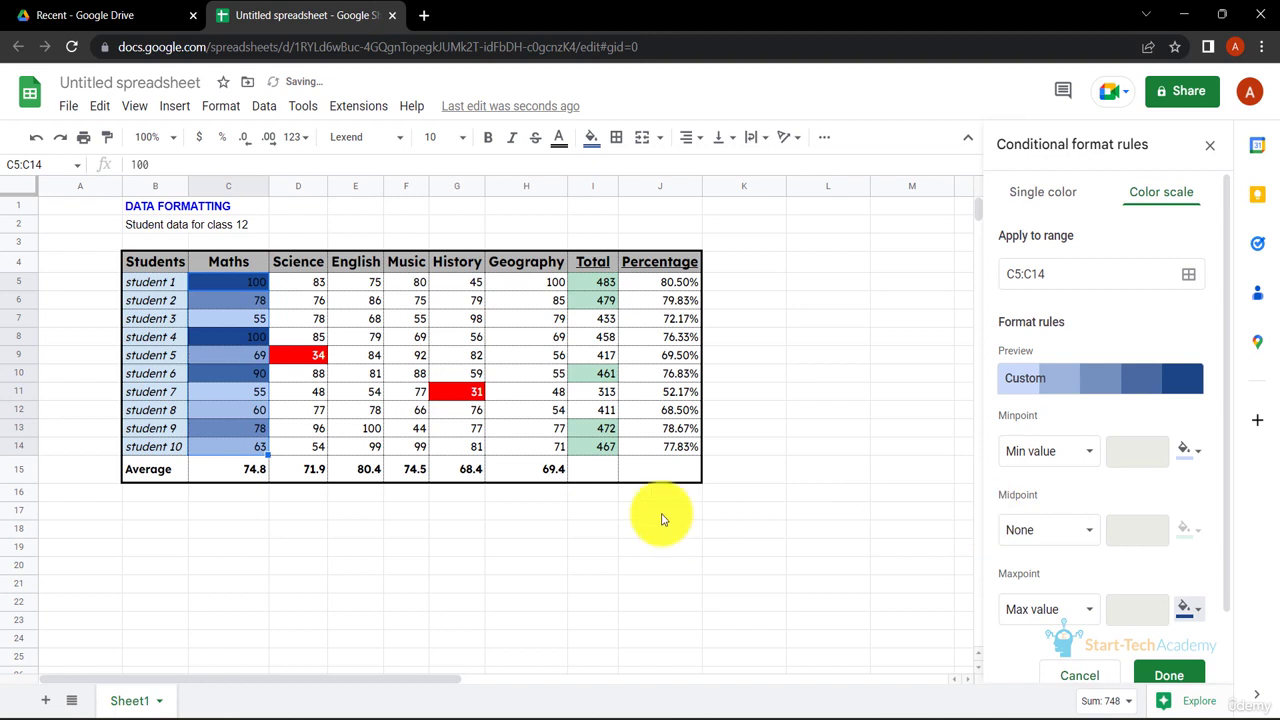
scroll(1040, 500, "down", 2)
scroll(1040, 500, "up", 2)
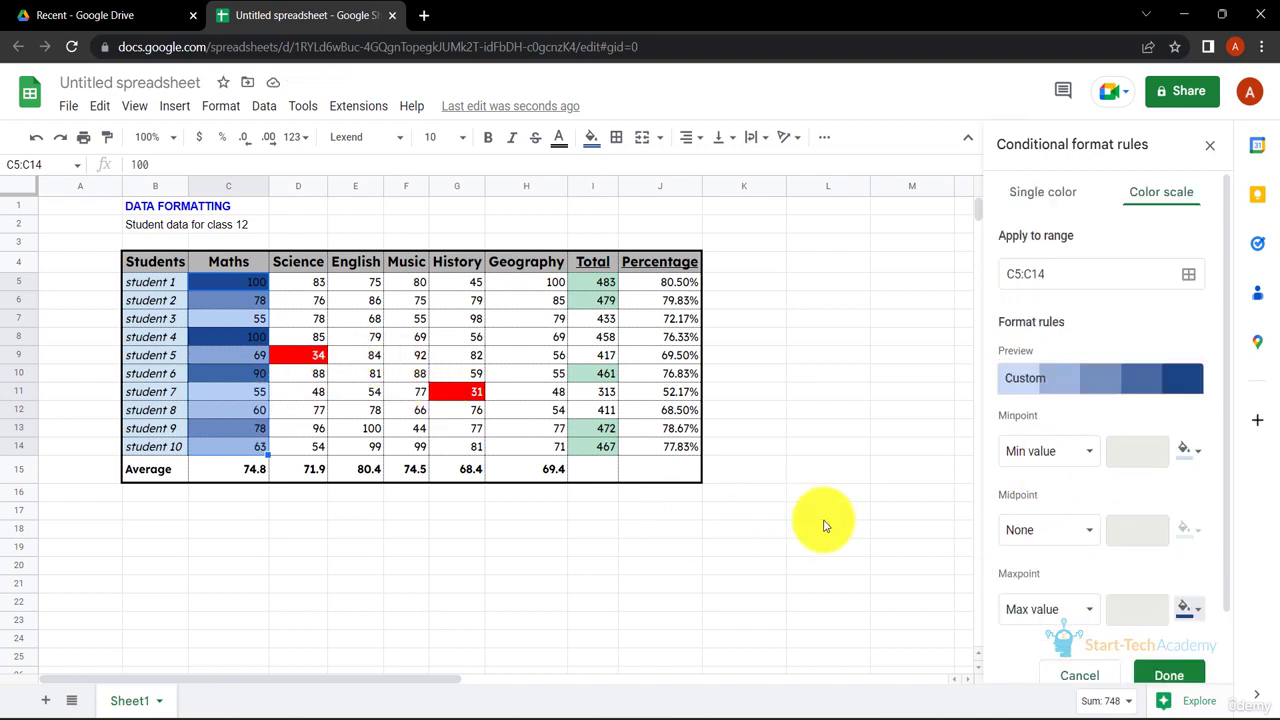
left_click(825, 522)
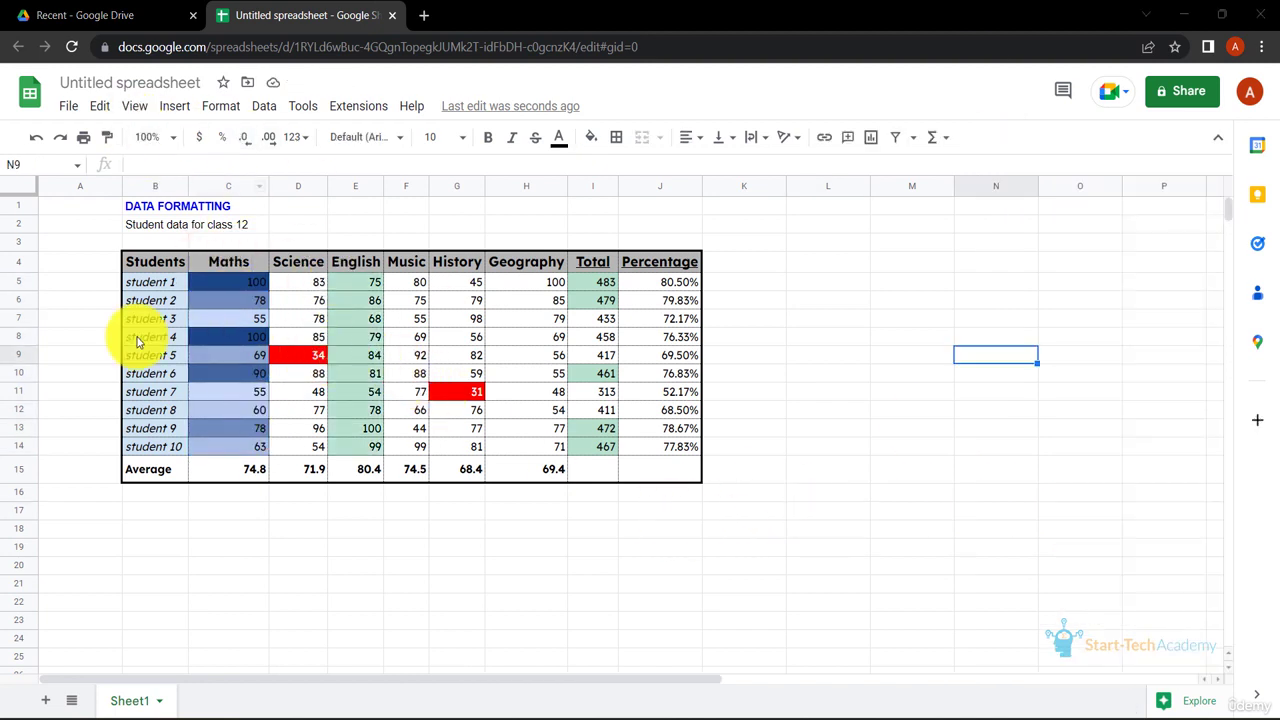
- Hide the gridlines of the sheet
left_click(144, 113)
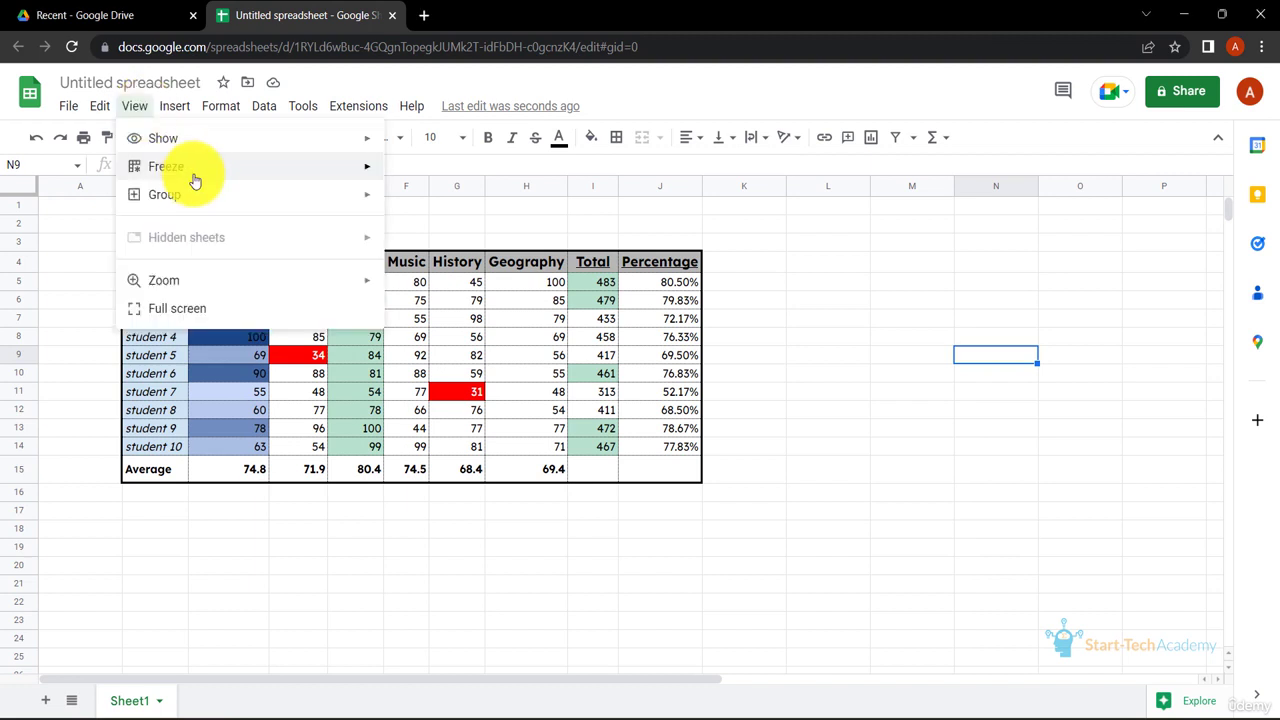
mouse_move(229, 141)
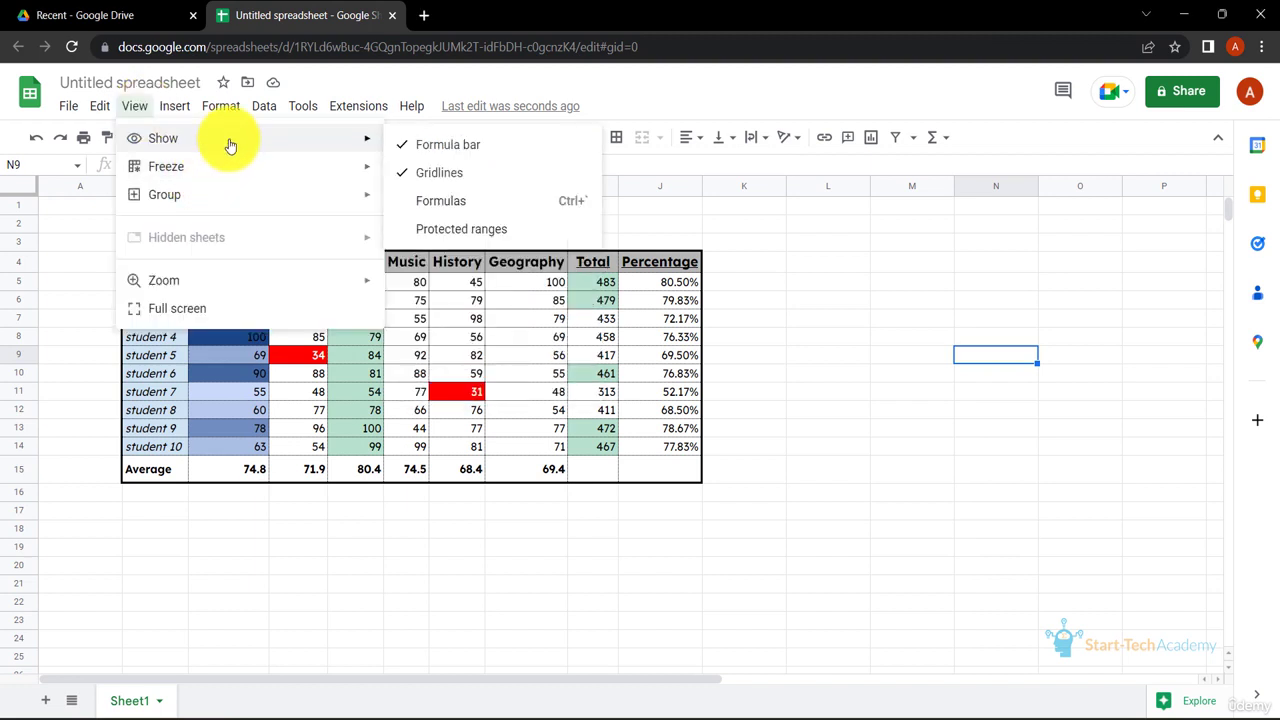
left_click(451, 161)
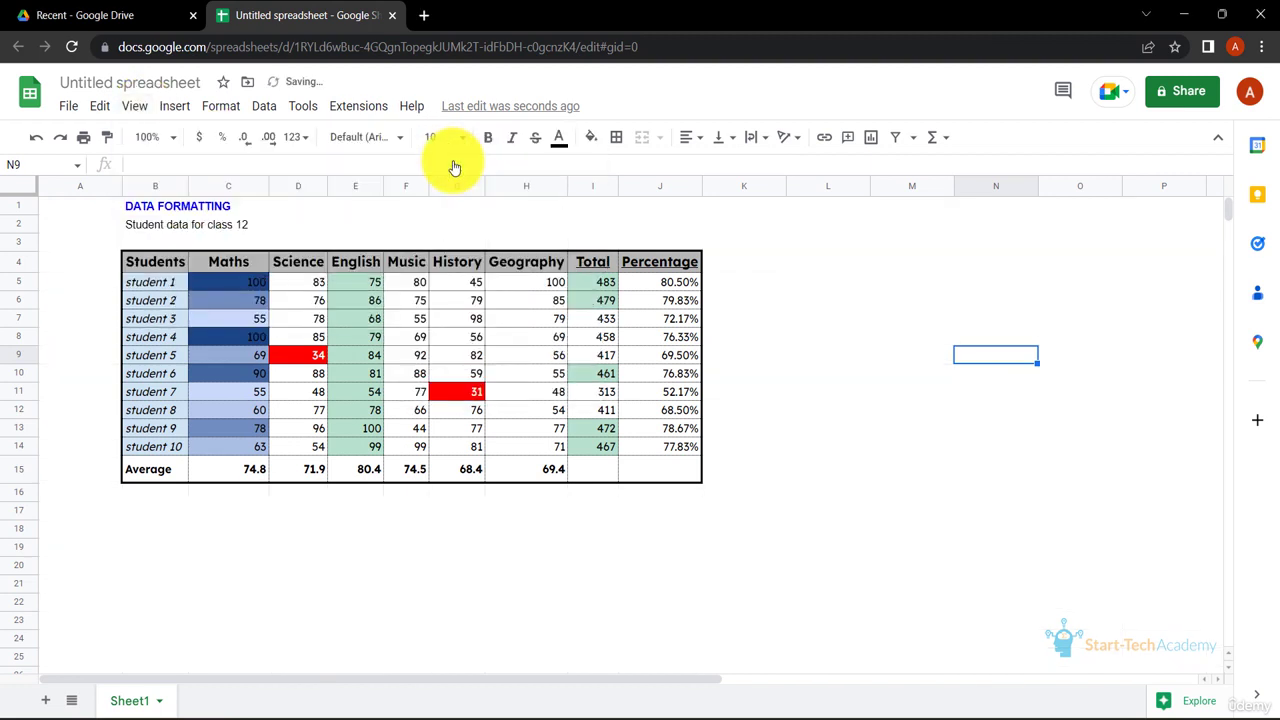
left_click(742, 301)
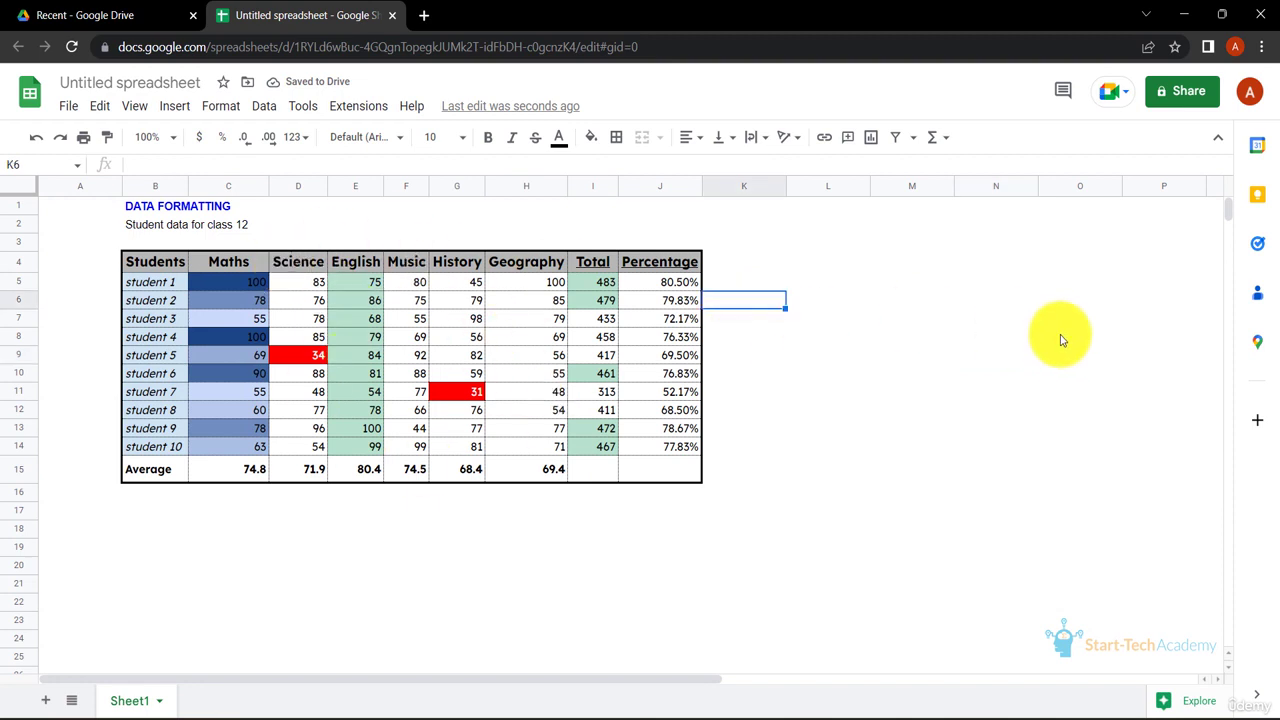